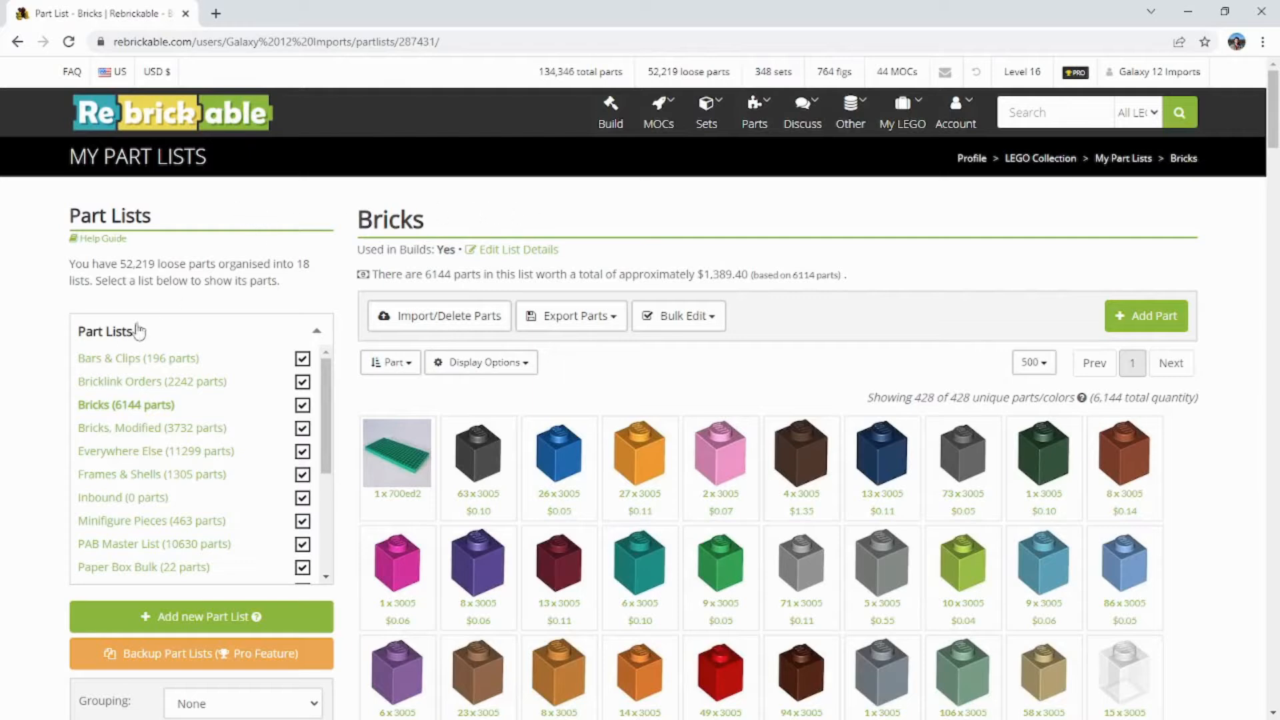
Step: Open the Everywhere Else part list
scroll(62, 345, down, 4)
scroll(67, 342, up, 2)
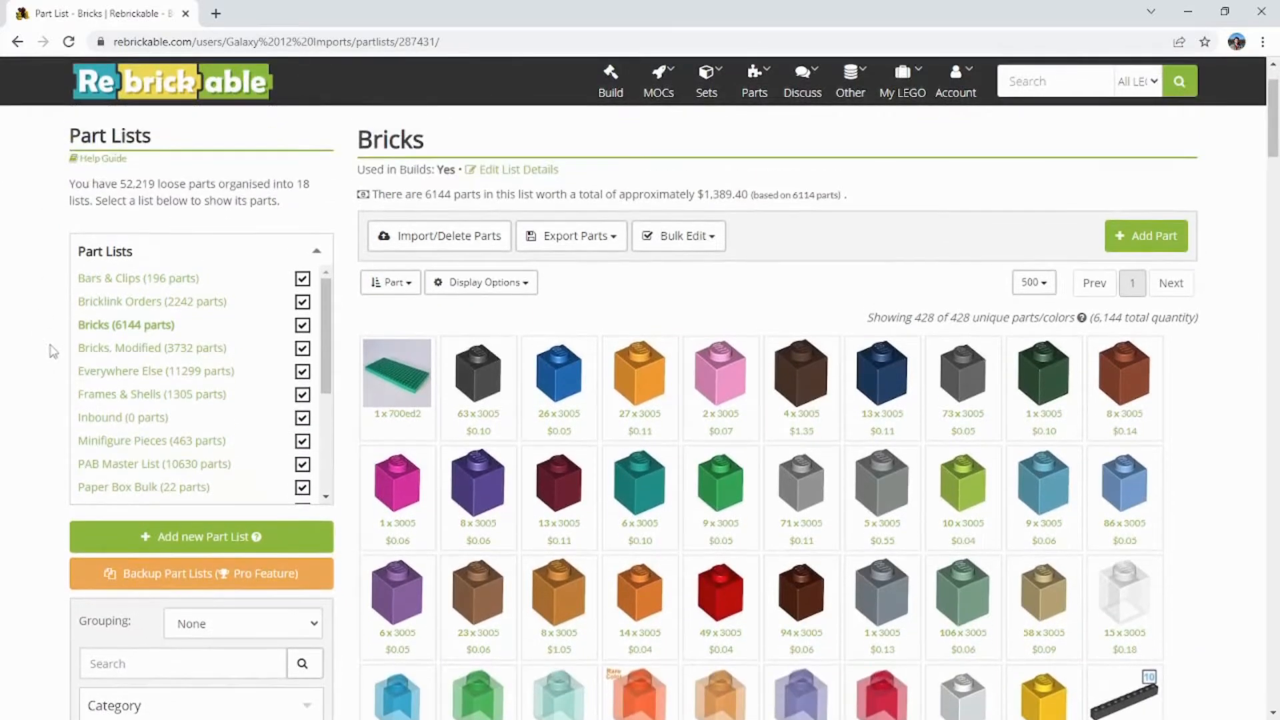
scroll(41, 347, up, 1)
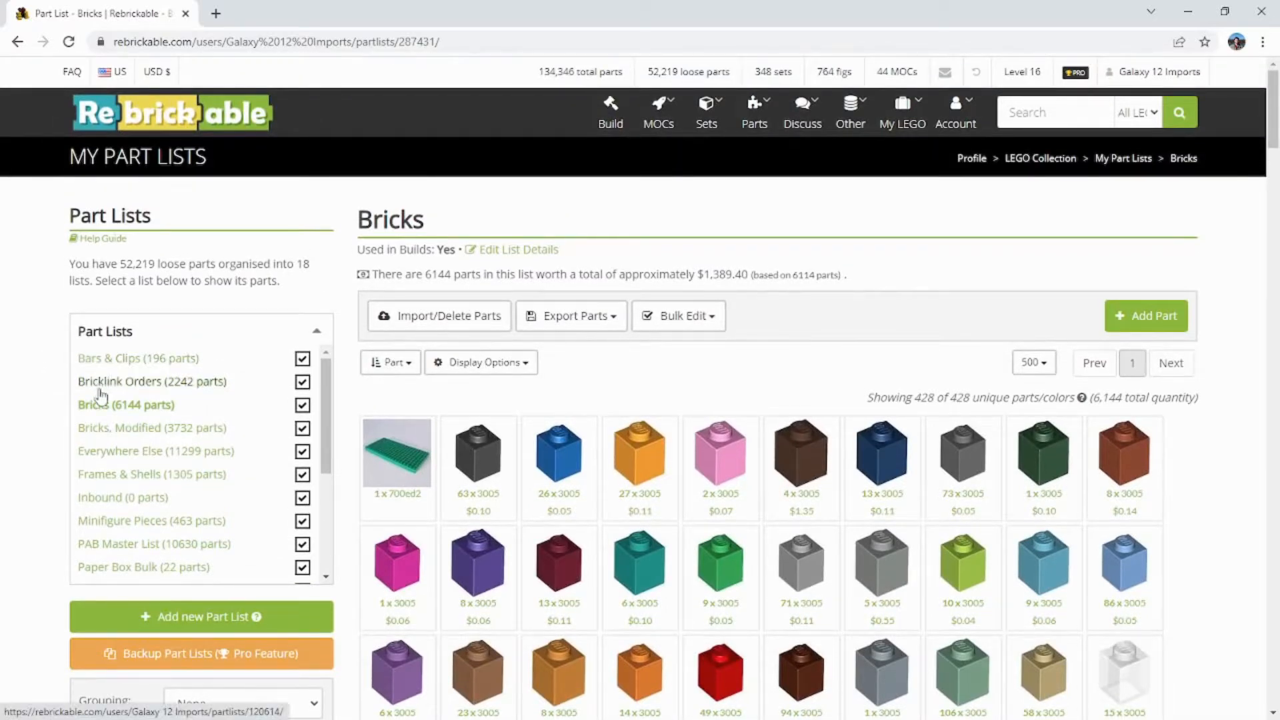
click(122, 454)
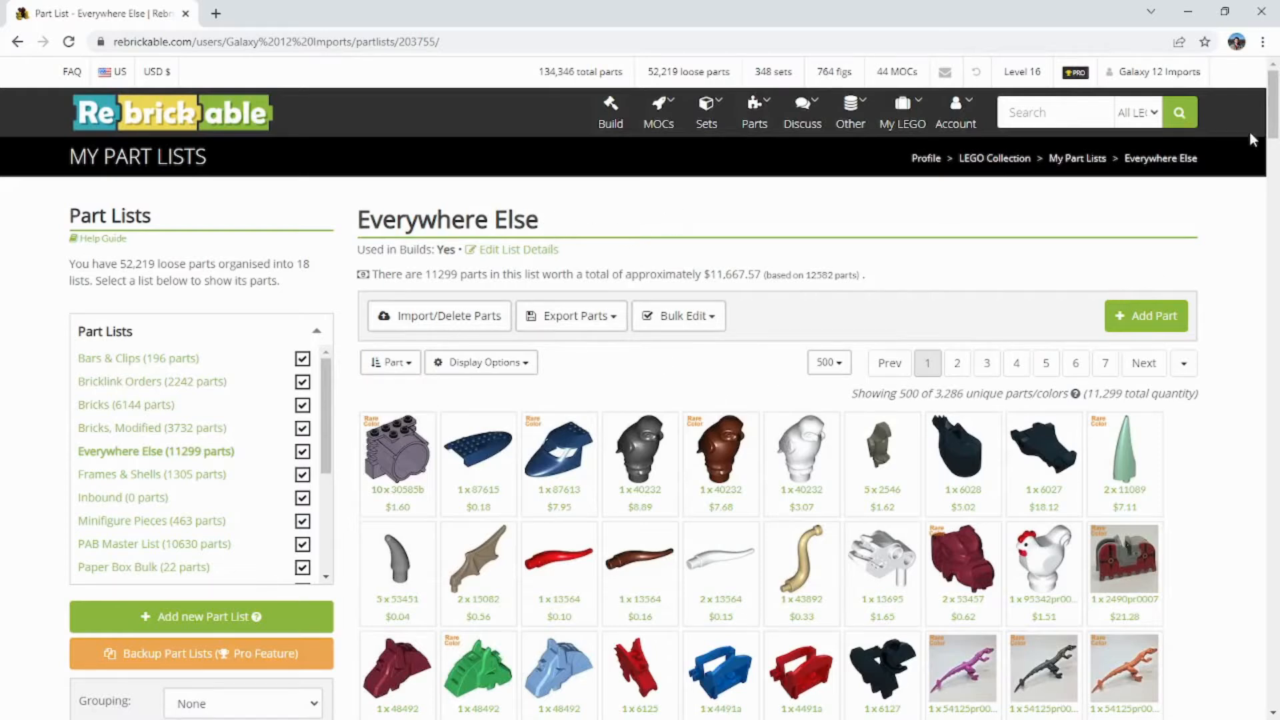
drag(1273, 137, 1277, 90)
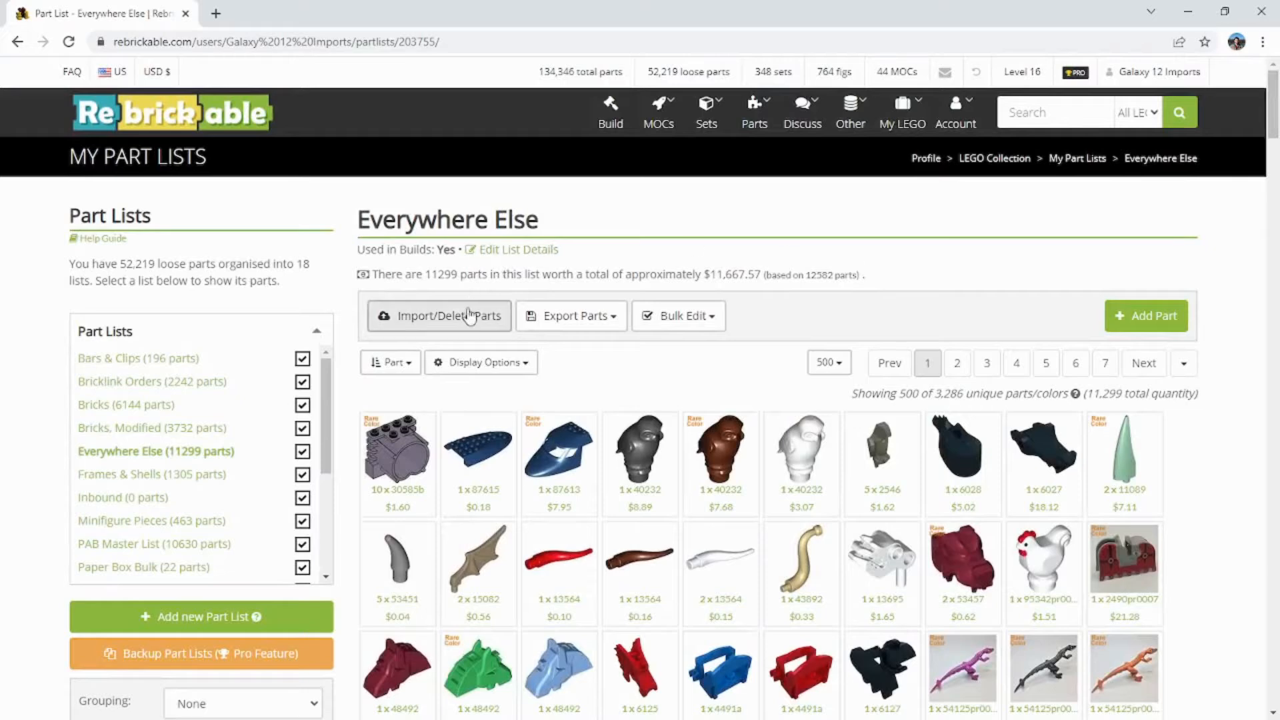
Step: Select the three 40232 parts in bulk edit mode and try to move them to the Bars & Clips part list
click(661, 326)
scroll(400, 380, down, 1)
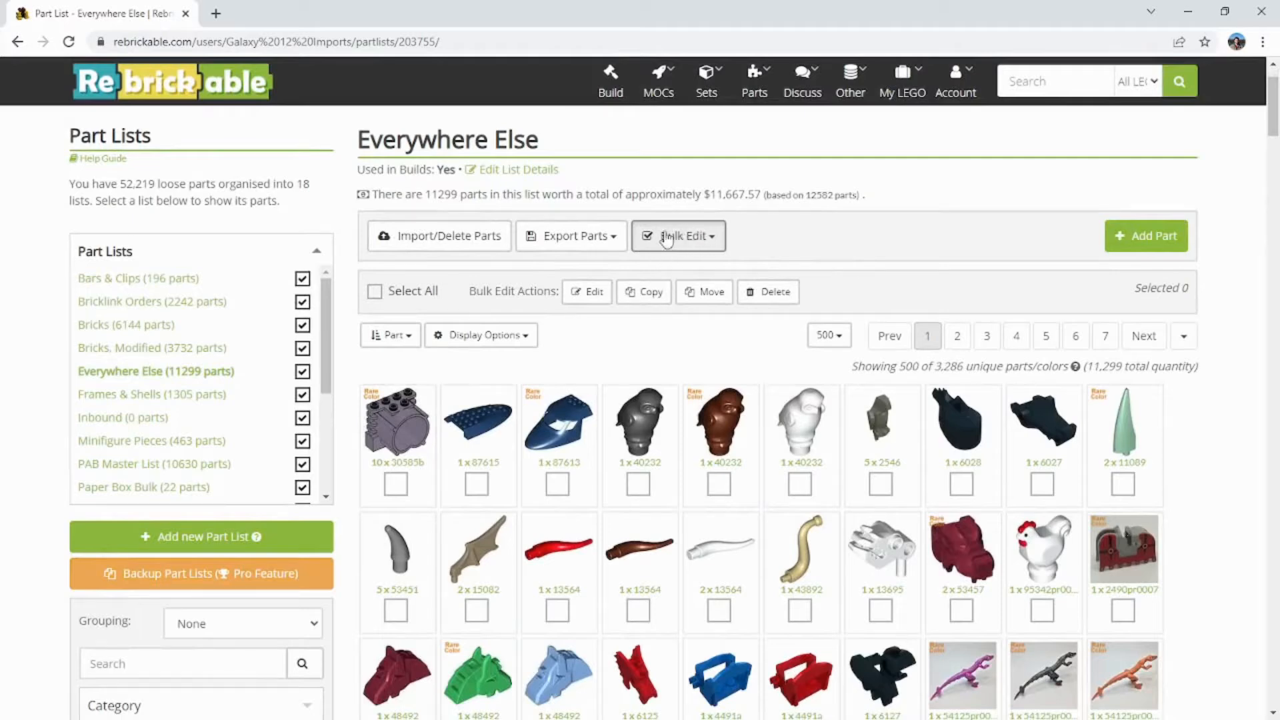
click(637, 485)
click(718, 485)
click(800, 485)
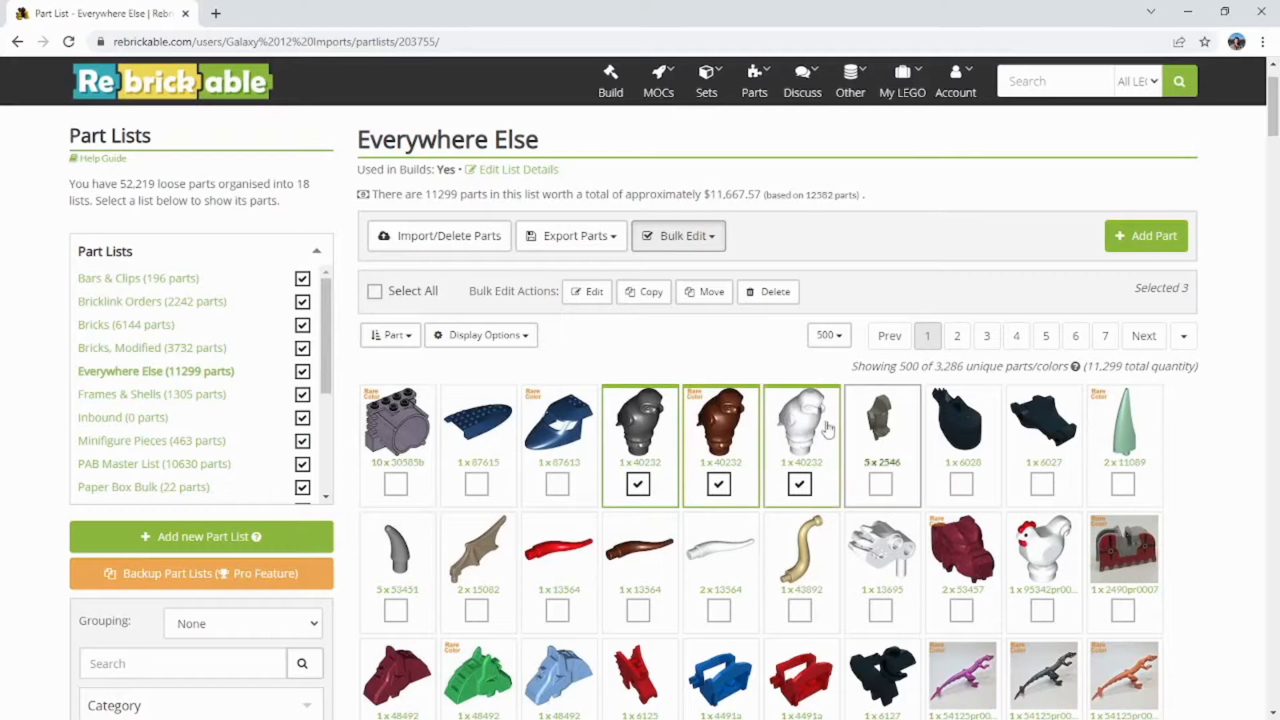
click(708, 294)
click(557, 212)
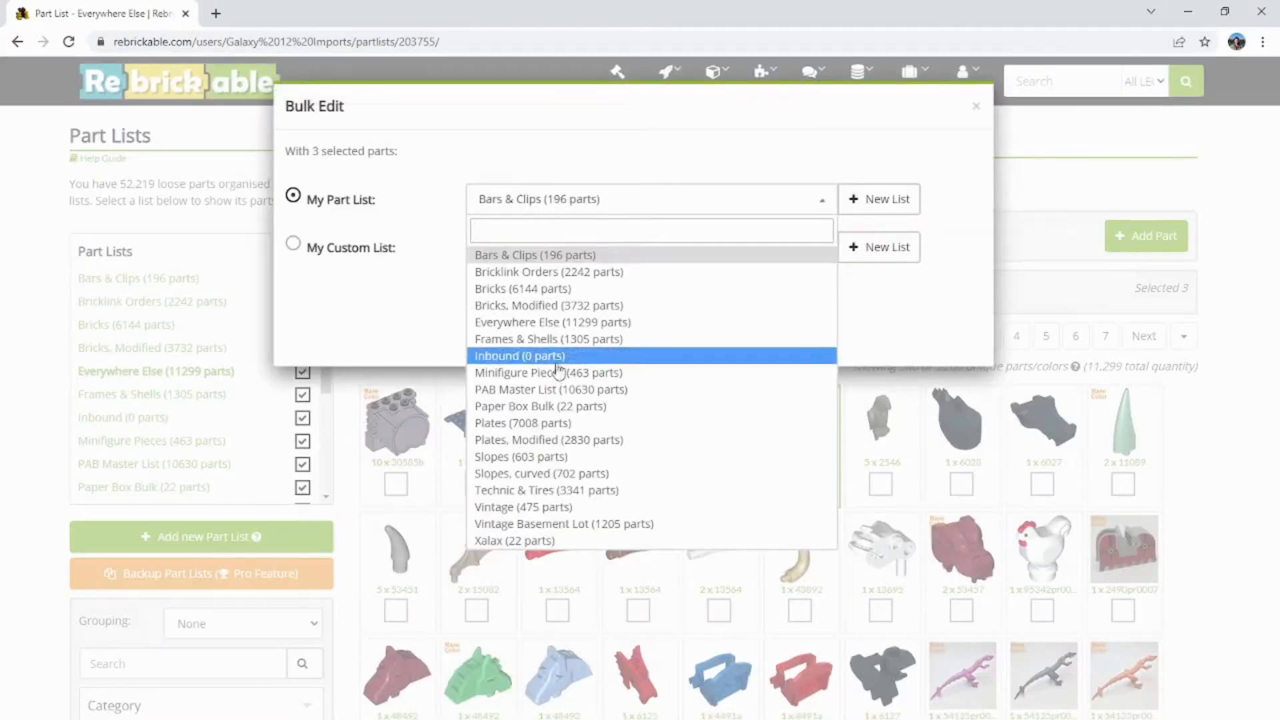
click(559, 256)
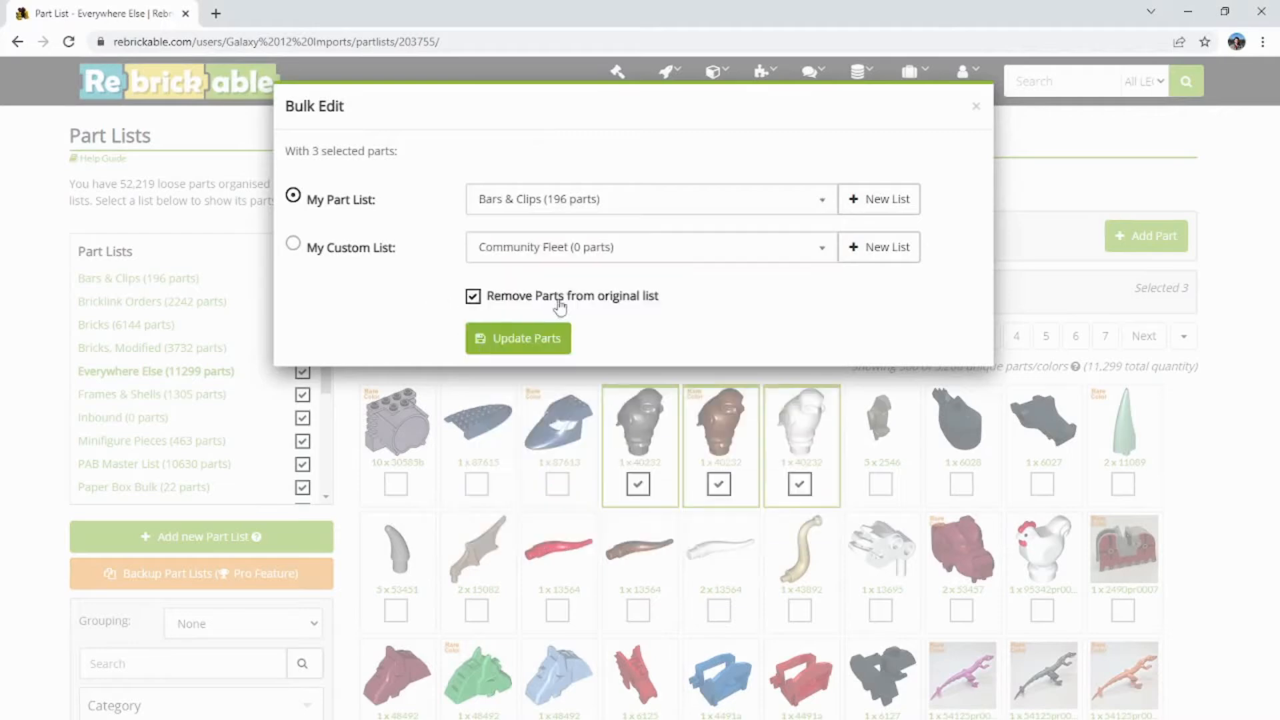
click(975, 111)
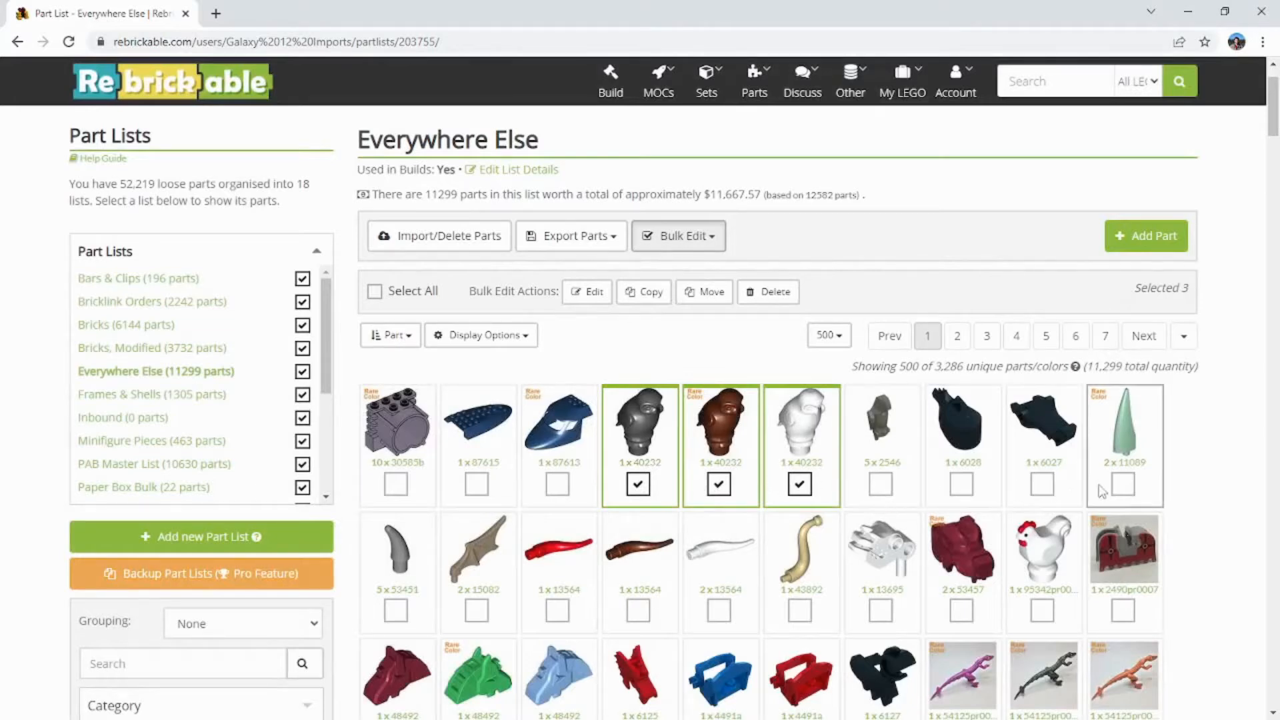
Step: Add parts 11089, 2546, 6028 and 6027 to the bulk selection
shift+click(1138, 484)
click(1125, 492)
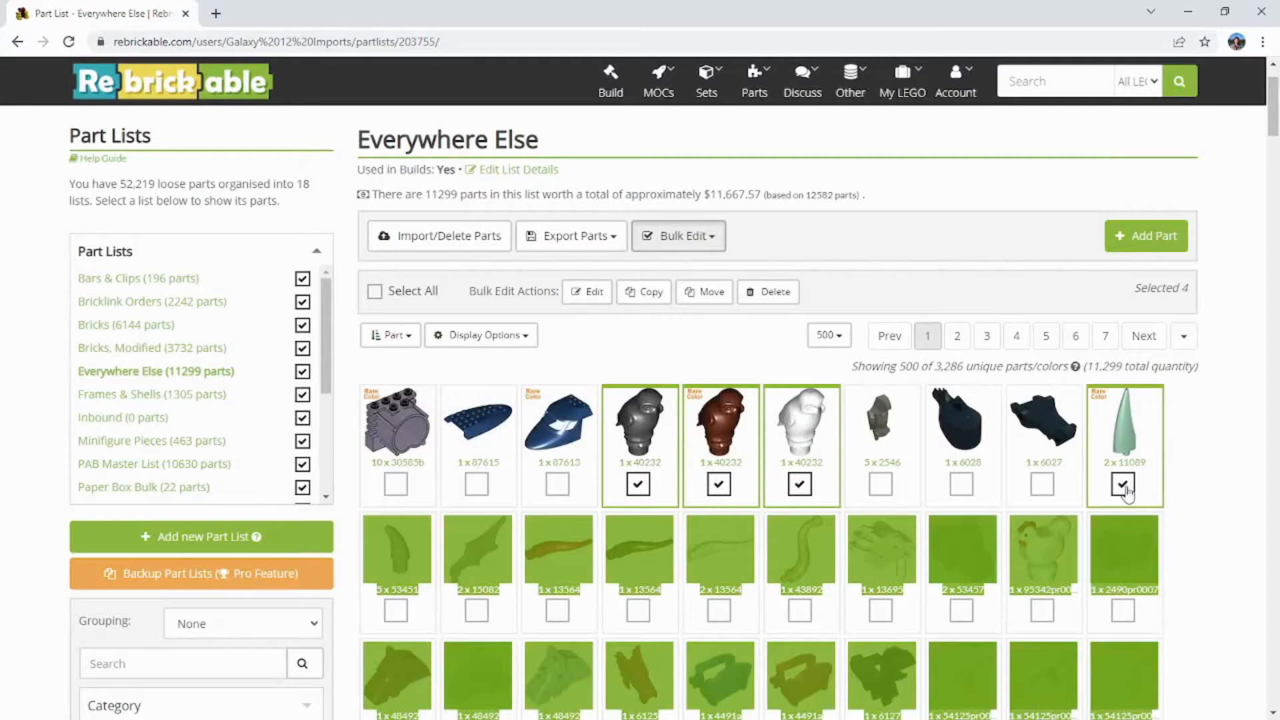
click(1184, 477)
click(877, 491)
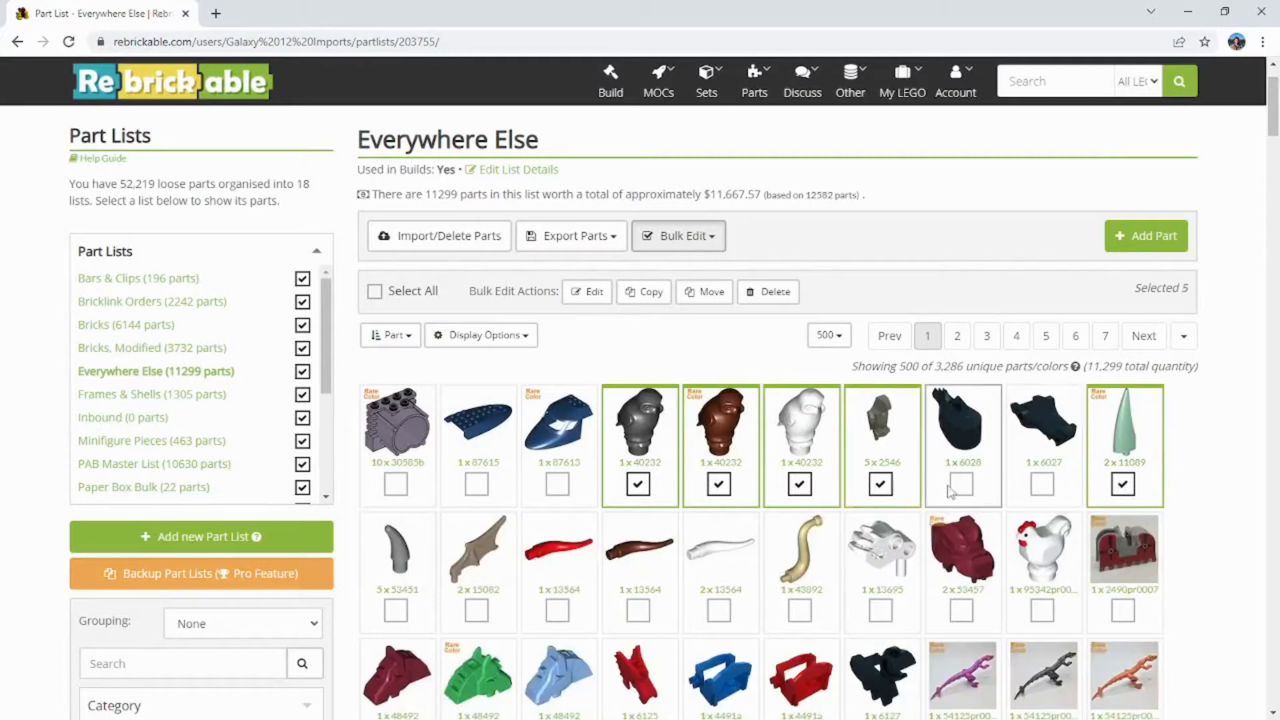
click(962, 490)
click(1045, 491)
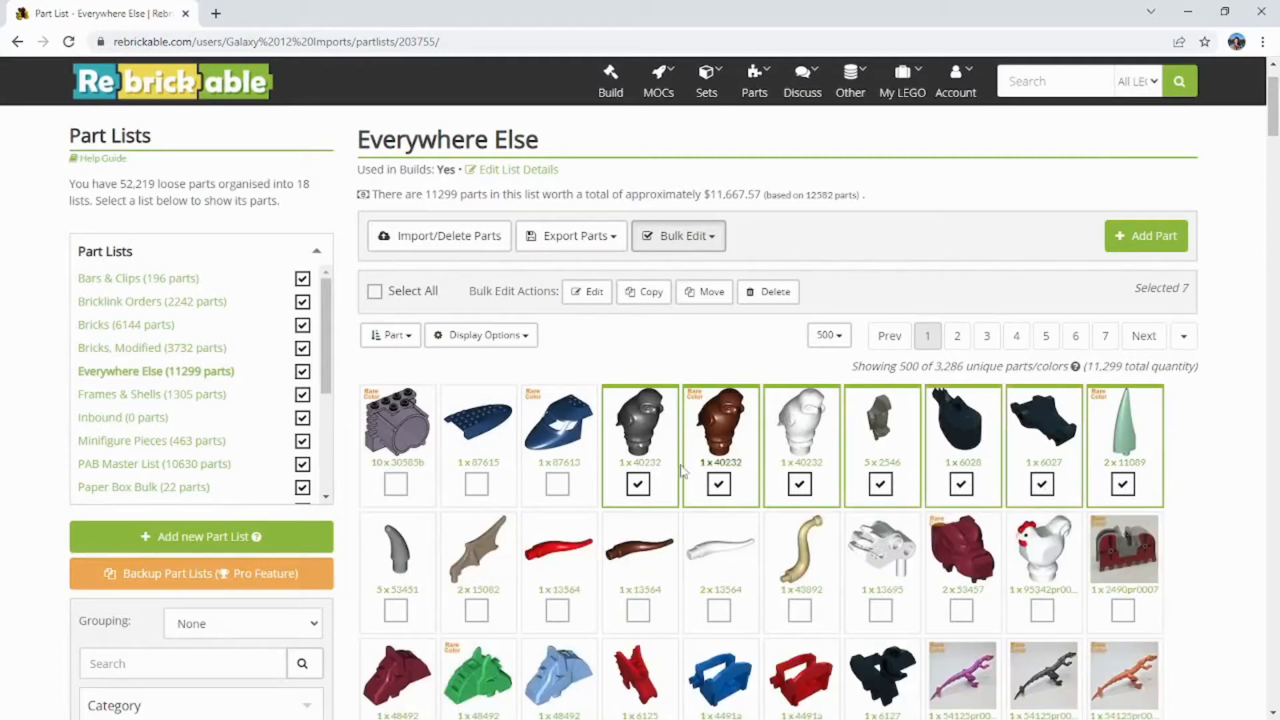
Step: Deselect all the individually selected parts and turn off bulk editing
click(638, 485)
click(720, 485)
click(798, 487)
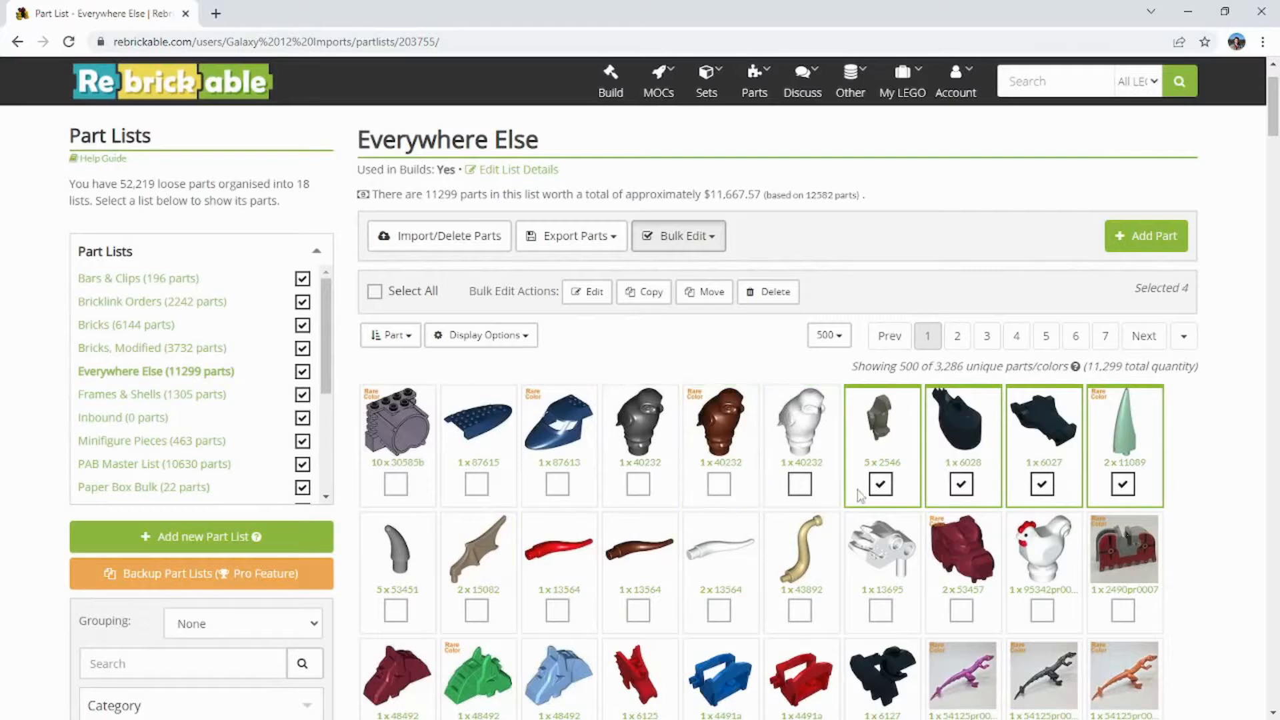
click(880, 486)
click(961, 486)
click(1042, 484)
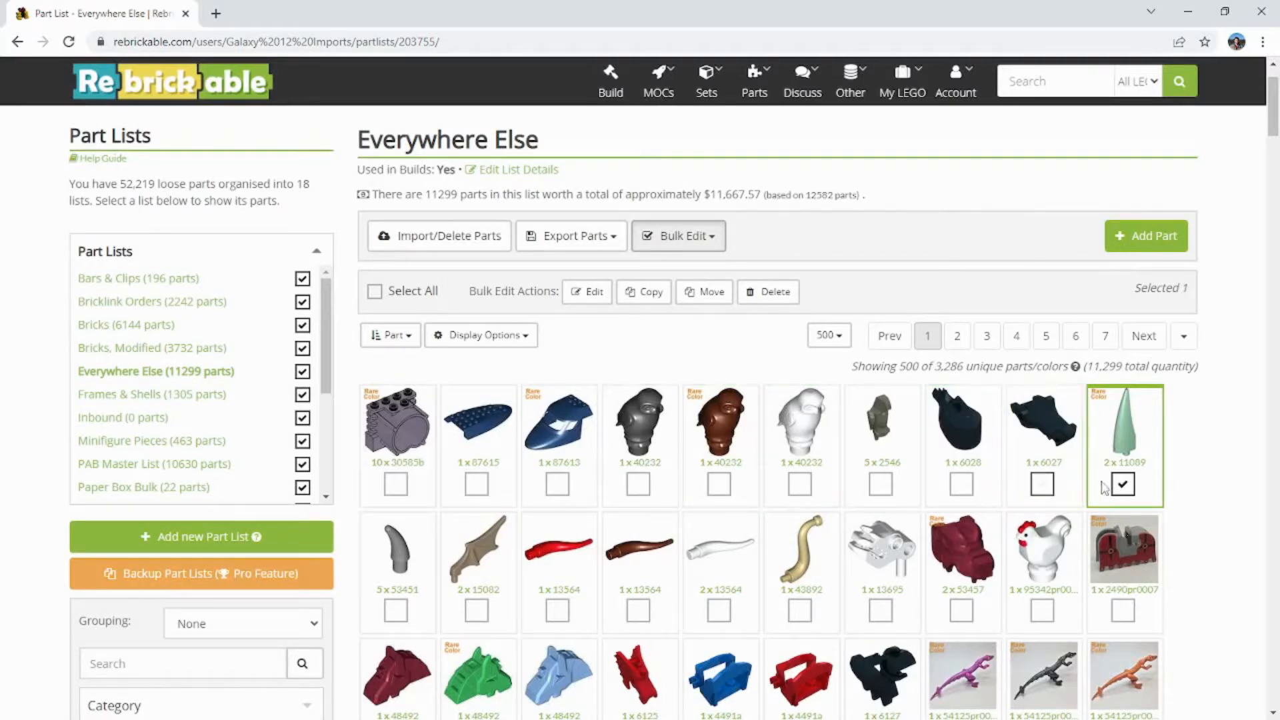
click(1123, 484)
scroll(1166, 454, down, 2)
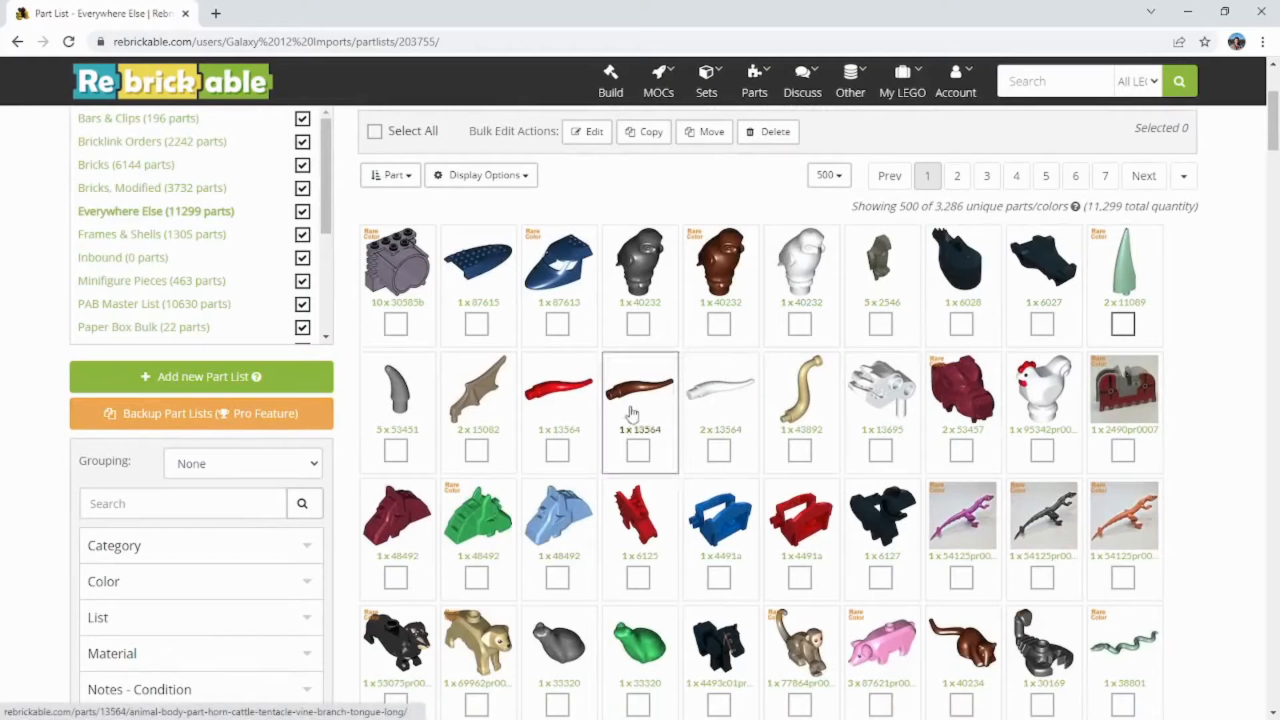
scroll(458, 300, up, 3)
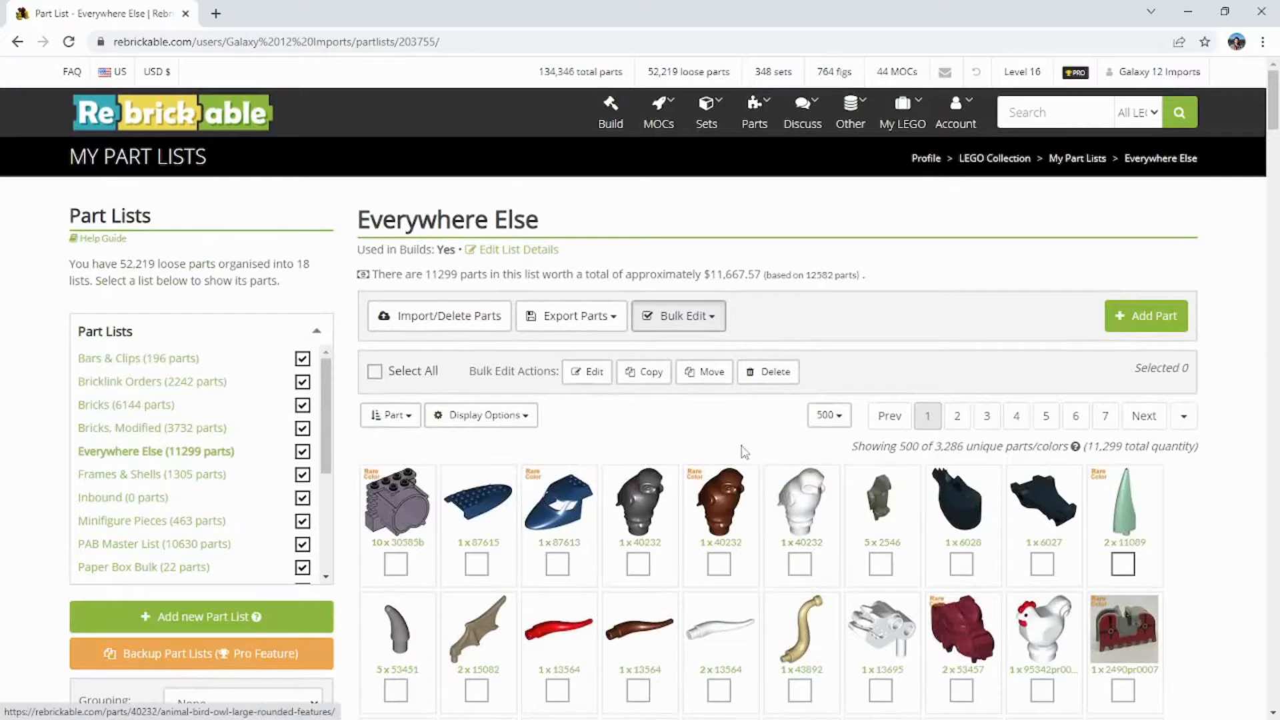
scroll(650, 428, down, 3)
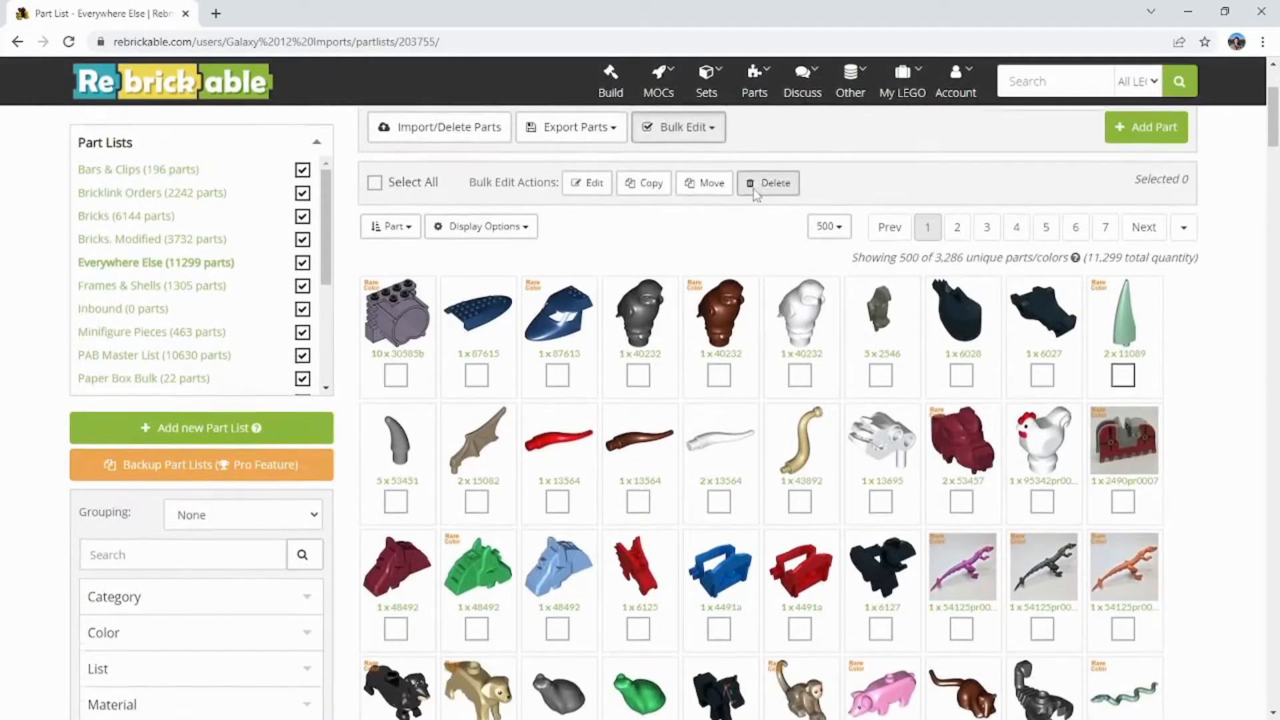
scroll(755, 193, up, 1)
click(677, 155)
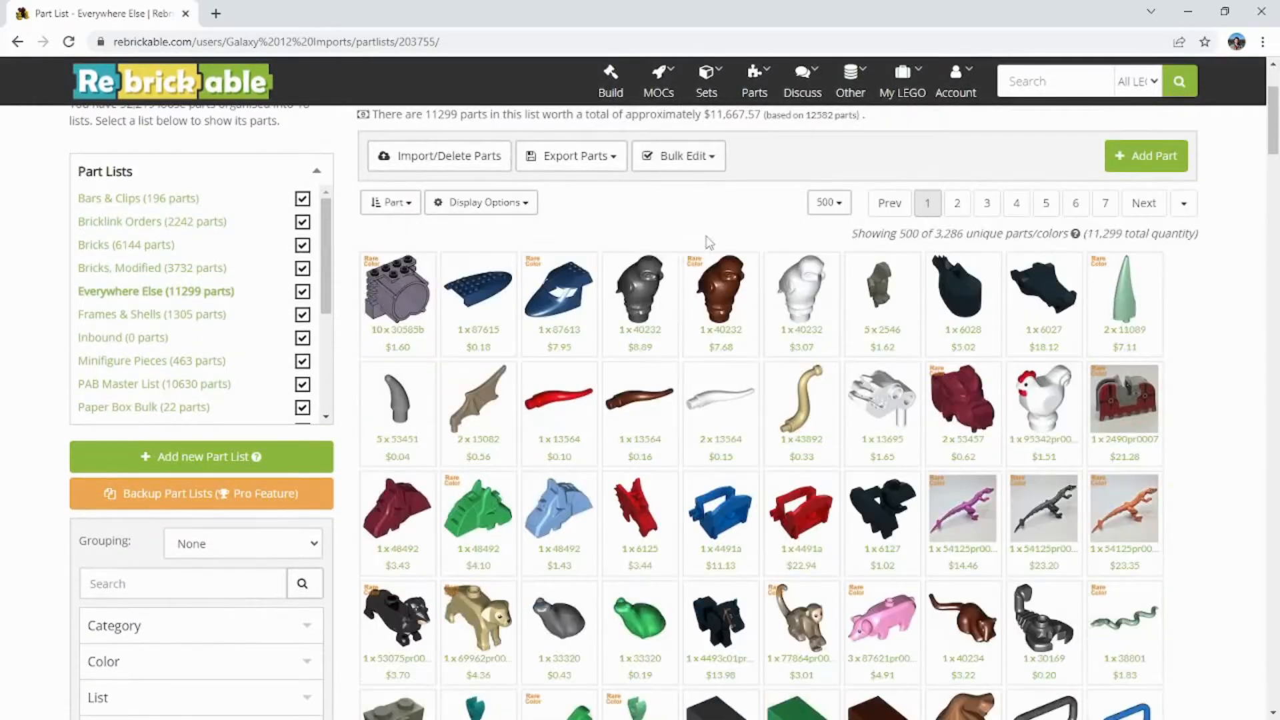
Step: Filter the Everywhere Else list to the Bricks Sloped category
scroll(560, 287, down, 5)
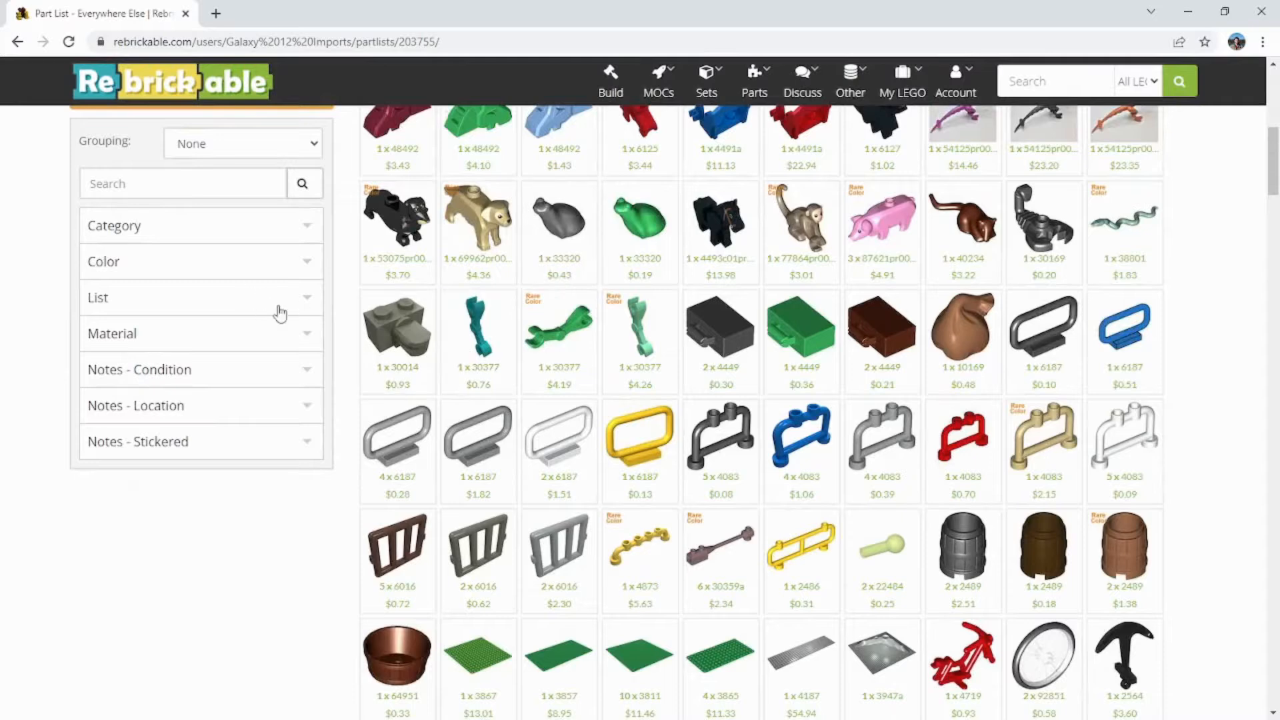
scroll(280, 306, up, 1)
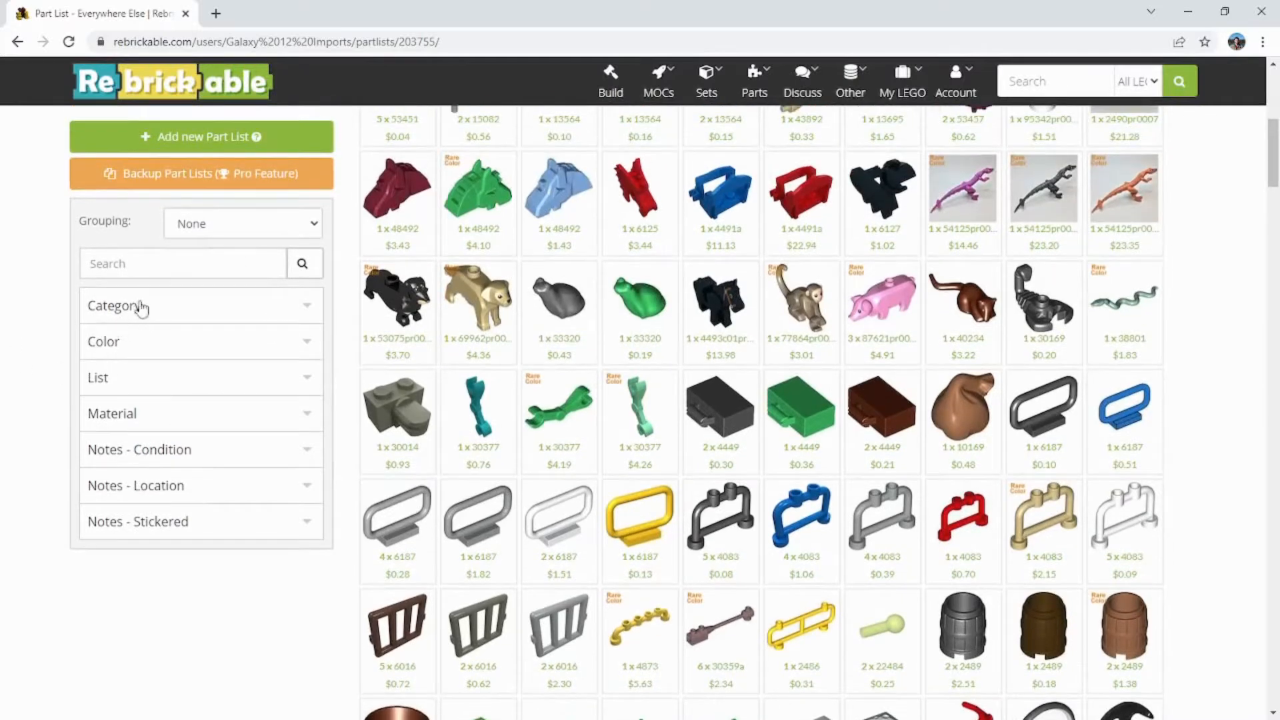
scroll(134, 392, up, 1)
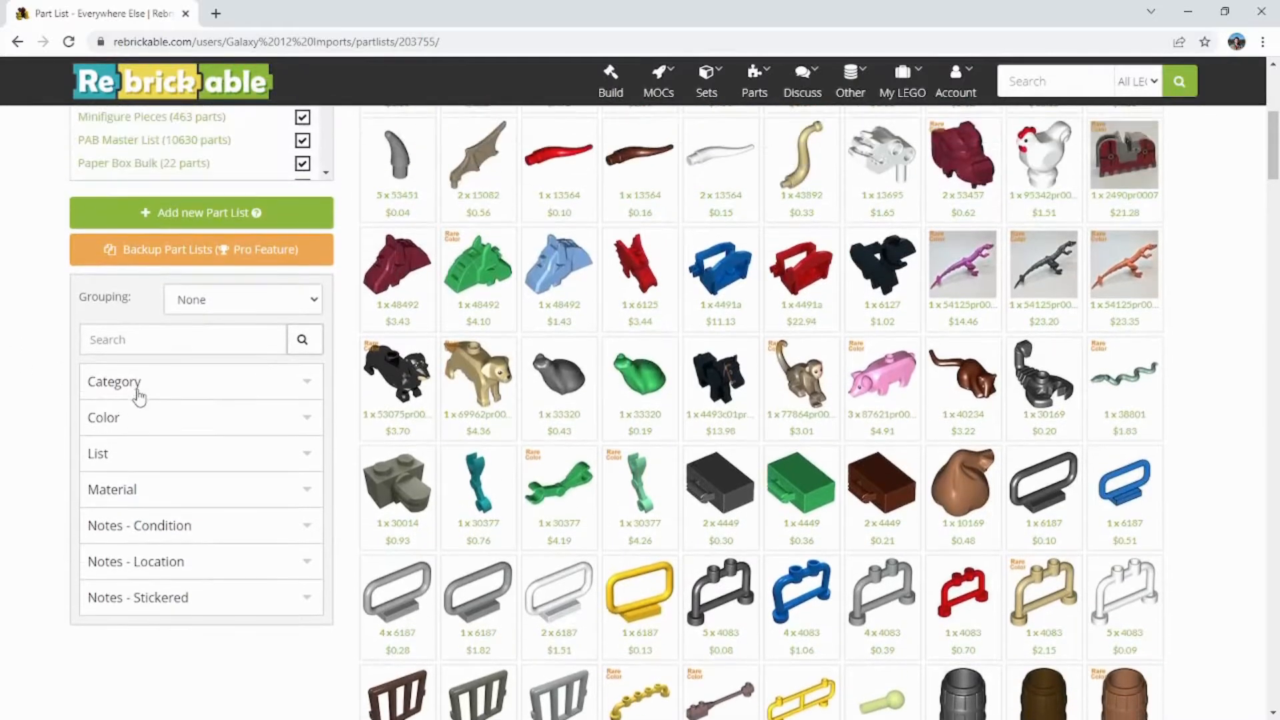
click(162, 390)
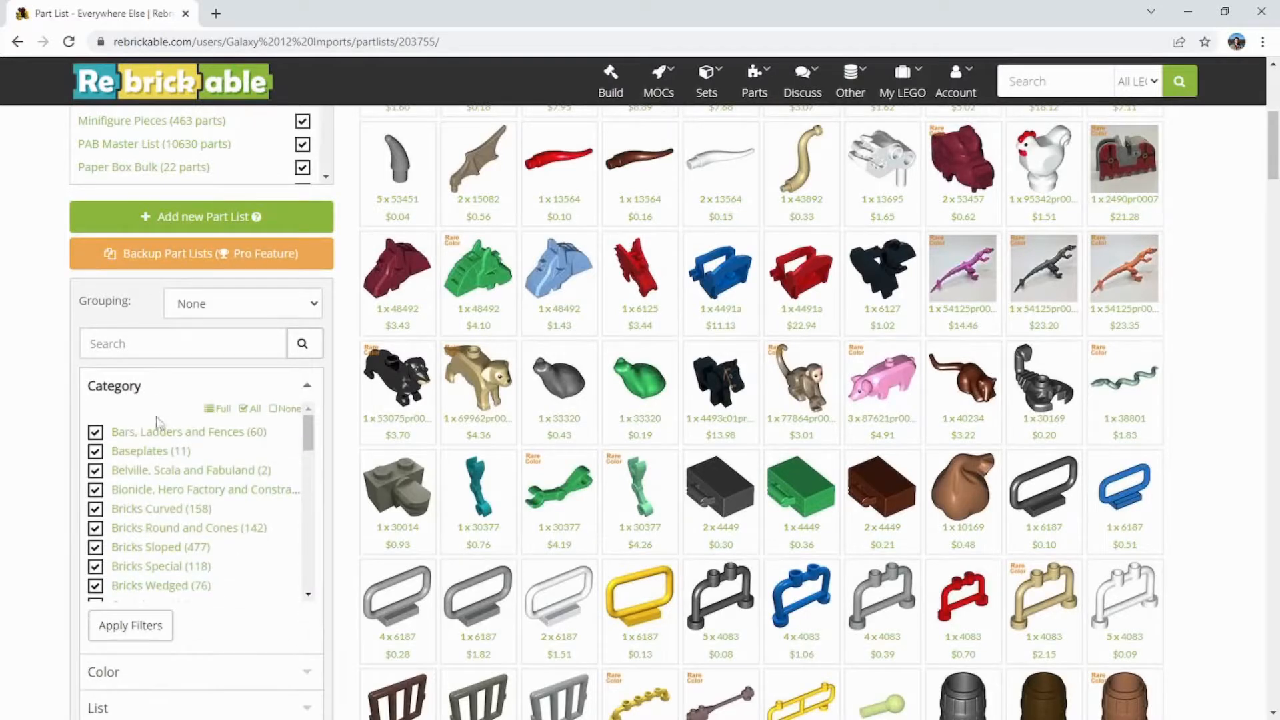
scroll(160, 530, down, 3)
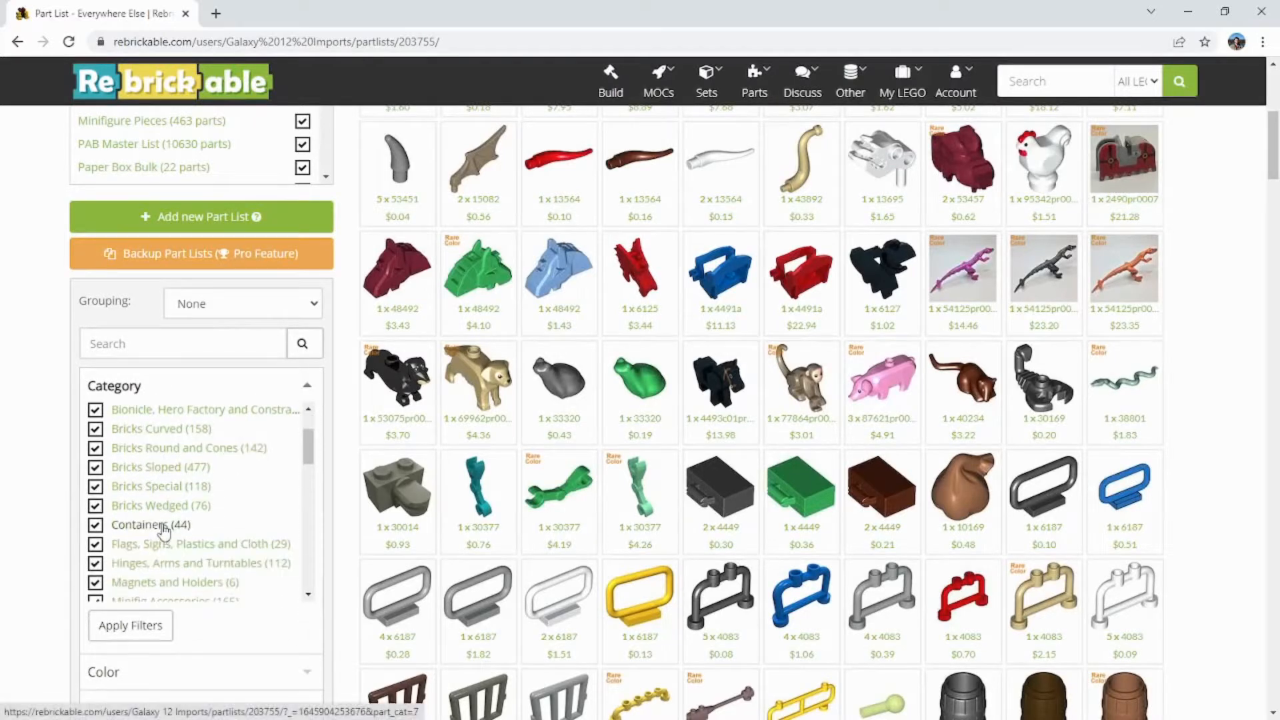
scroll(150, 554, up, 1)
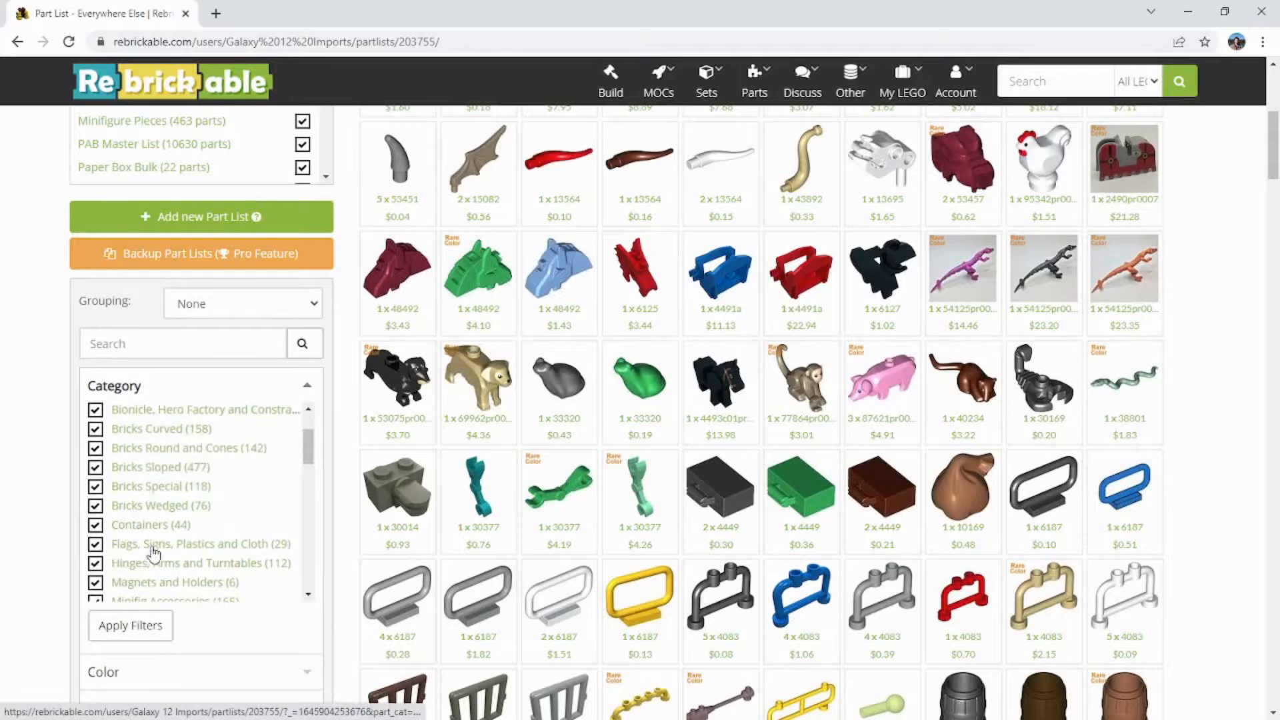
click(163, 470)
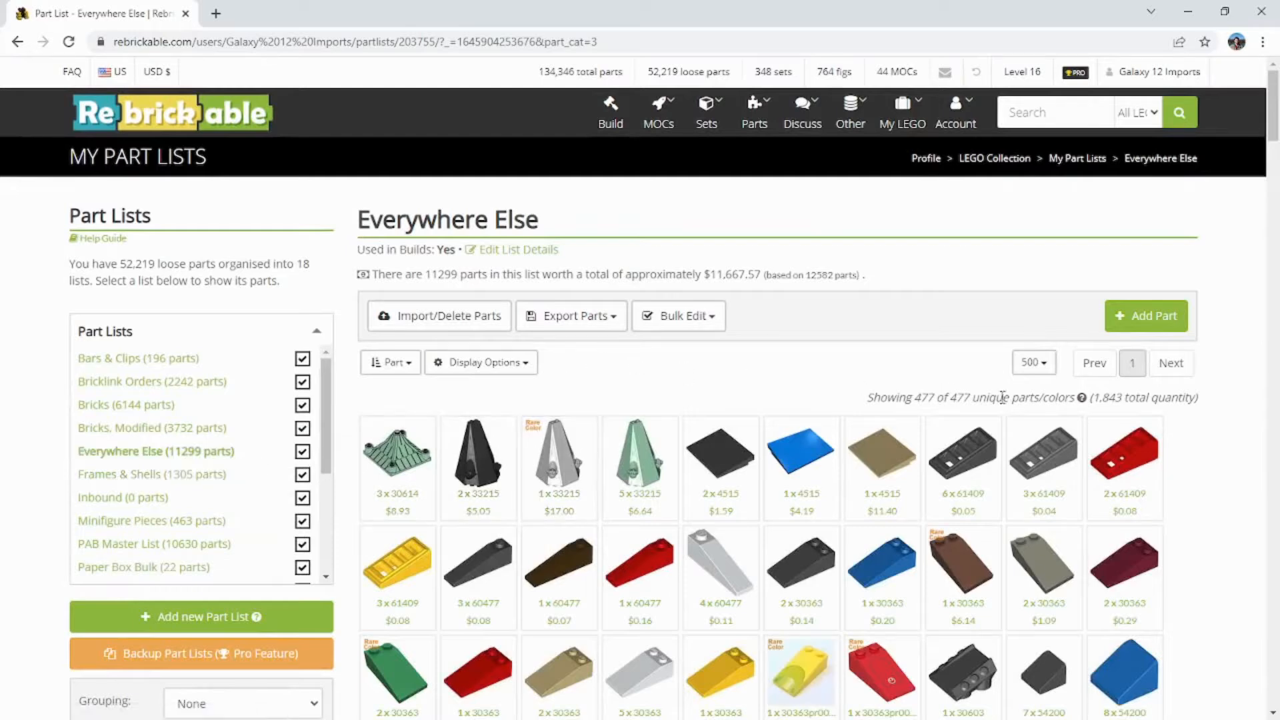
Step: Examine the filtered sloped bricks, their total quantity and the active category filter
scroll(787, 507, down, 5)
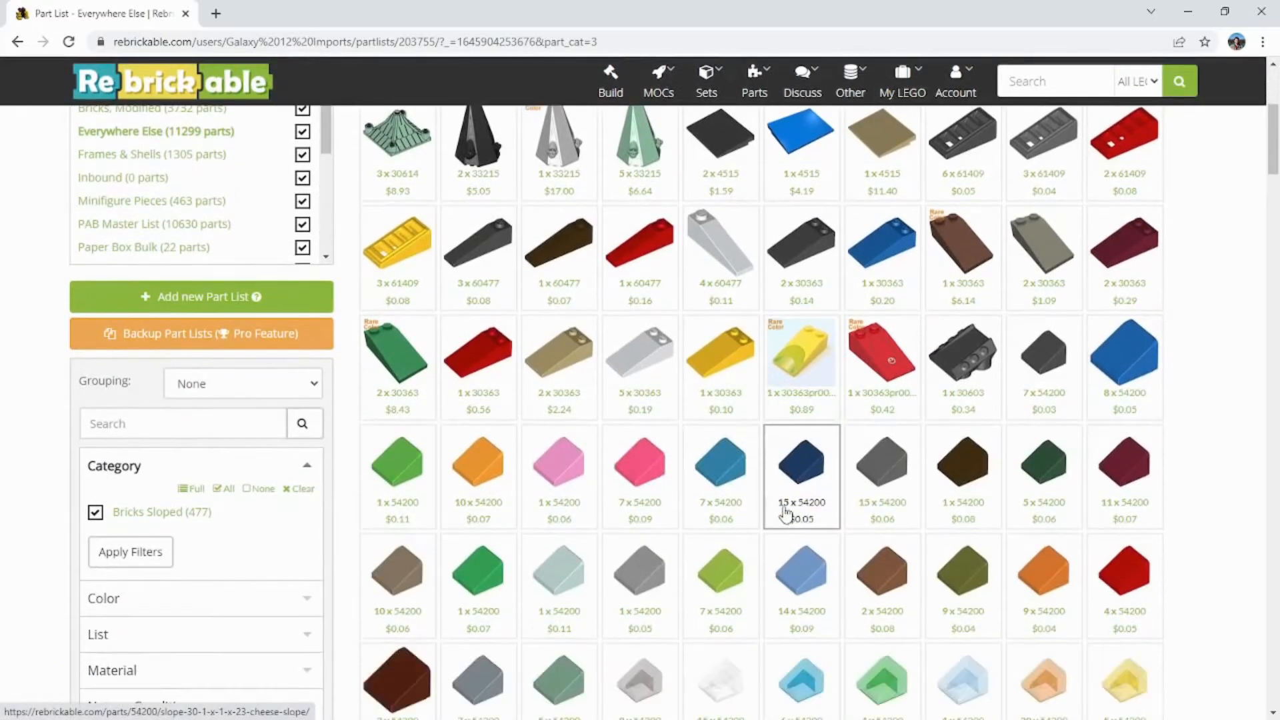
scroll(786, 513, up, 5)
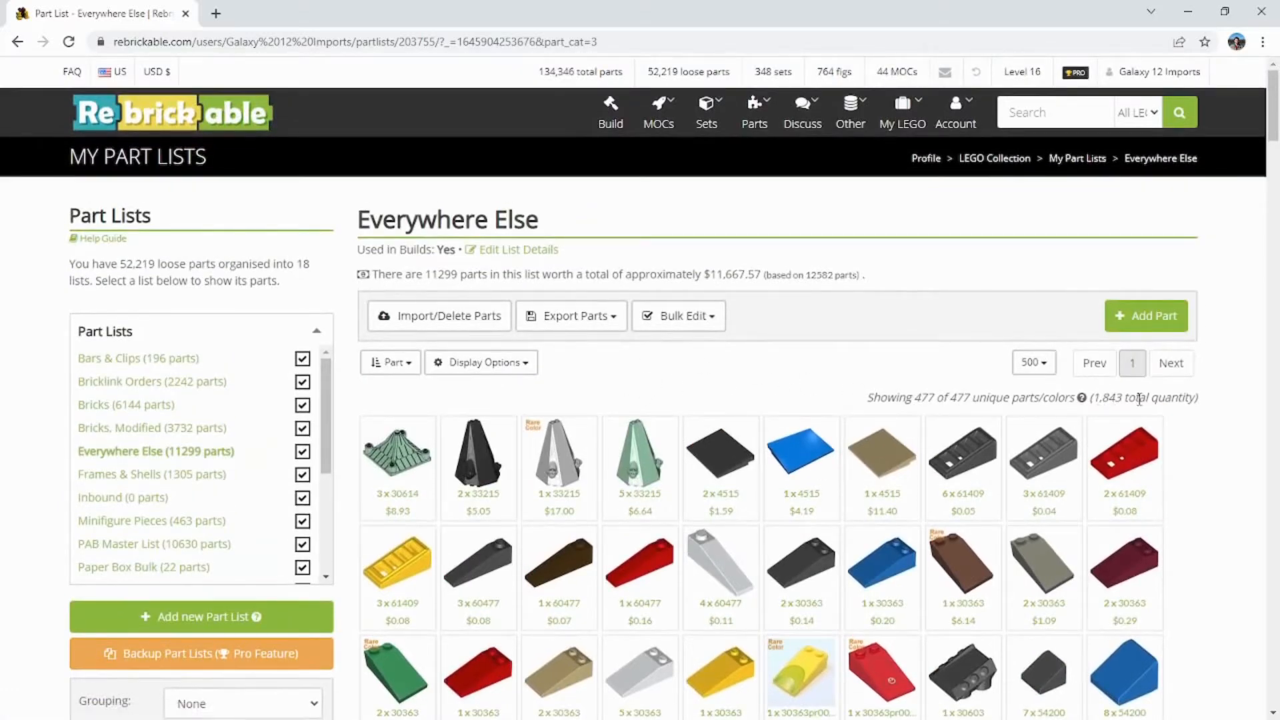
scroll(827, 447, down, 8)
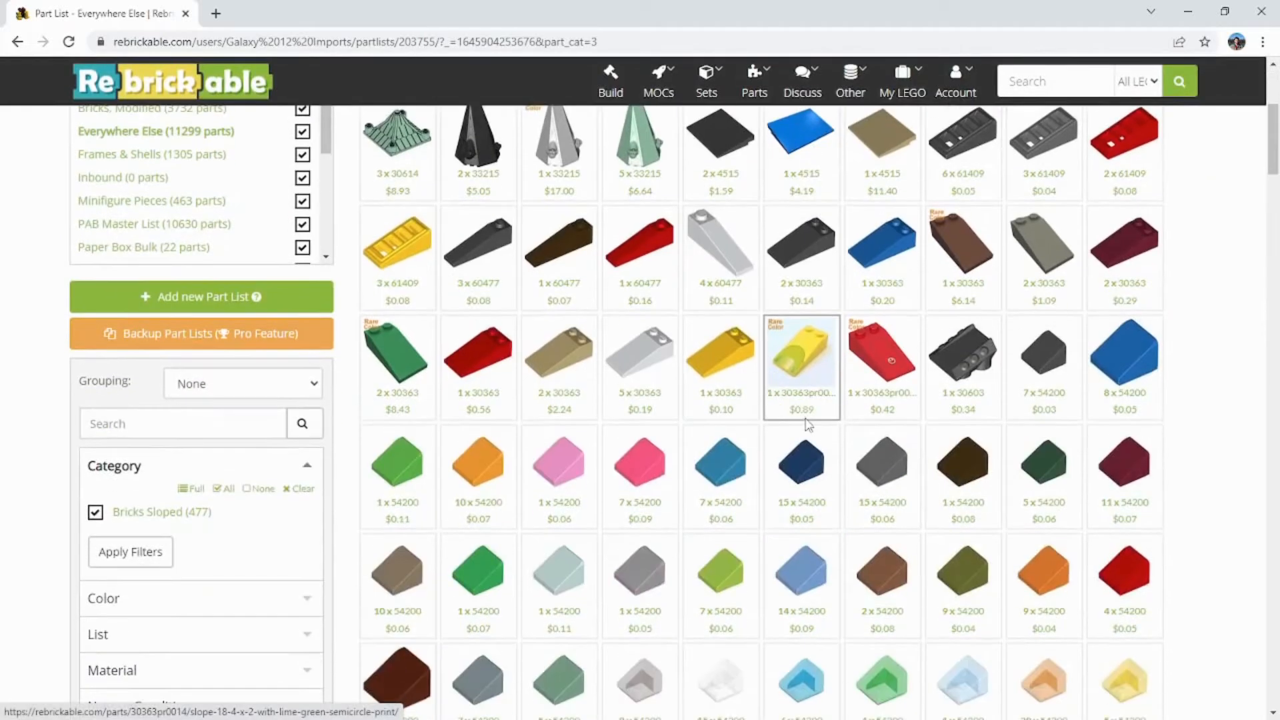
scroll(842, 441, down, 8)
scroll(874, 467, up, 12)
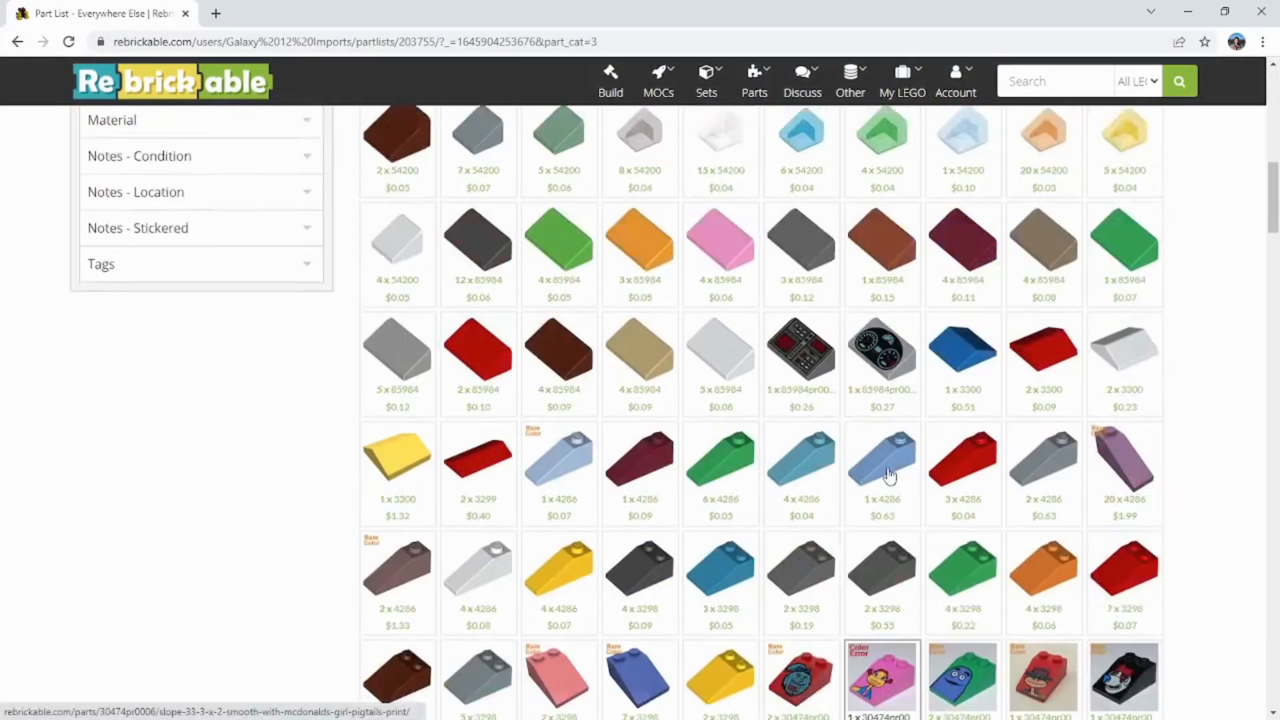
scroll(884, 477, up, 4)
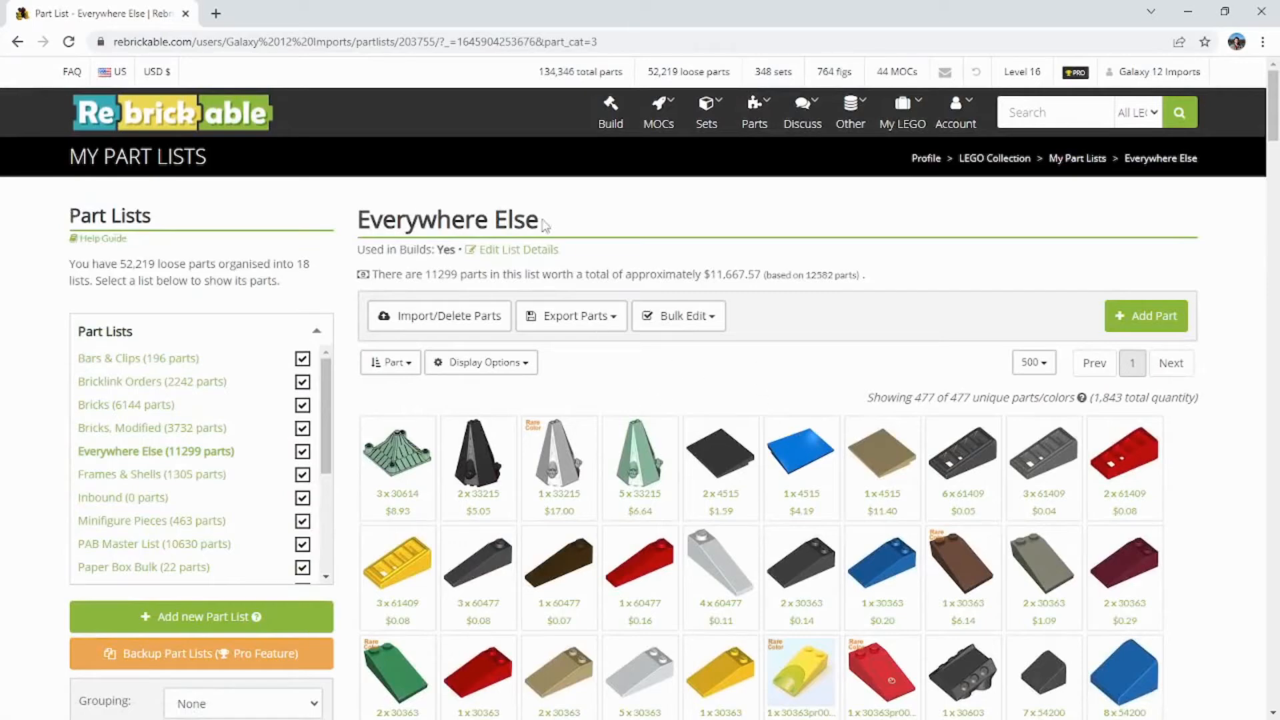
scroll(652, 338, down, 3)
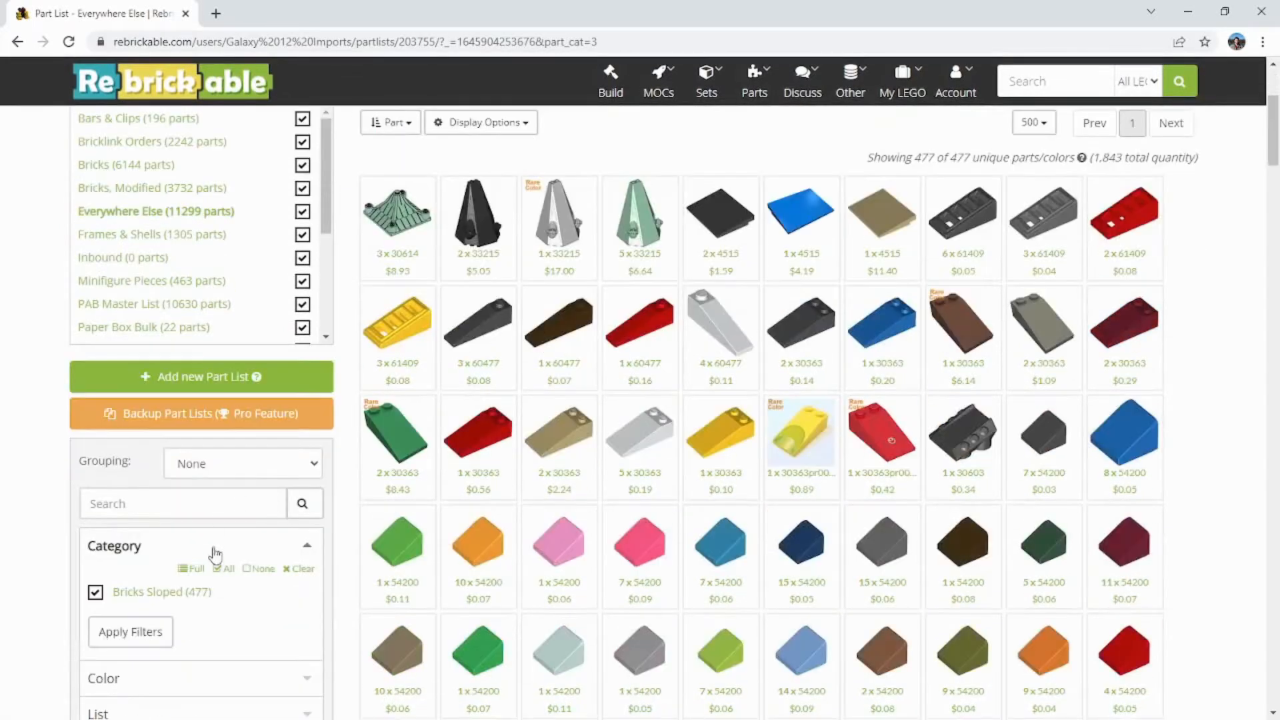
scroll(667, 413, up, 3)
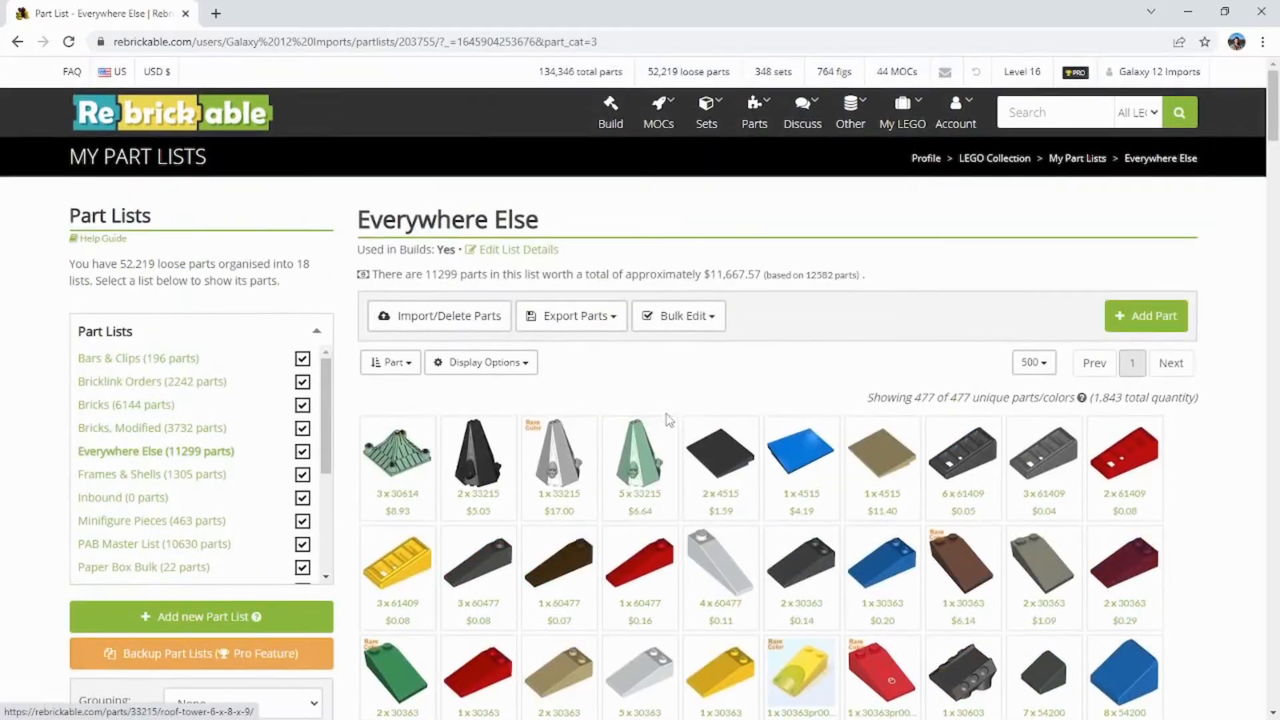
Step: Bulk-move all the filtered sloped bricks to the Slopes part list, removing them from the original list
click(690, 330)
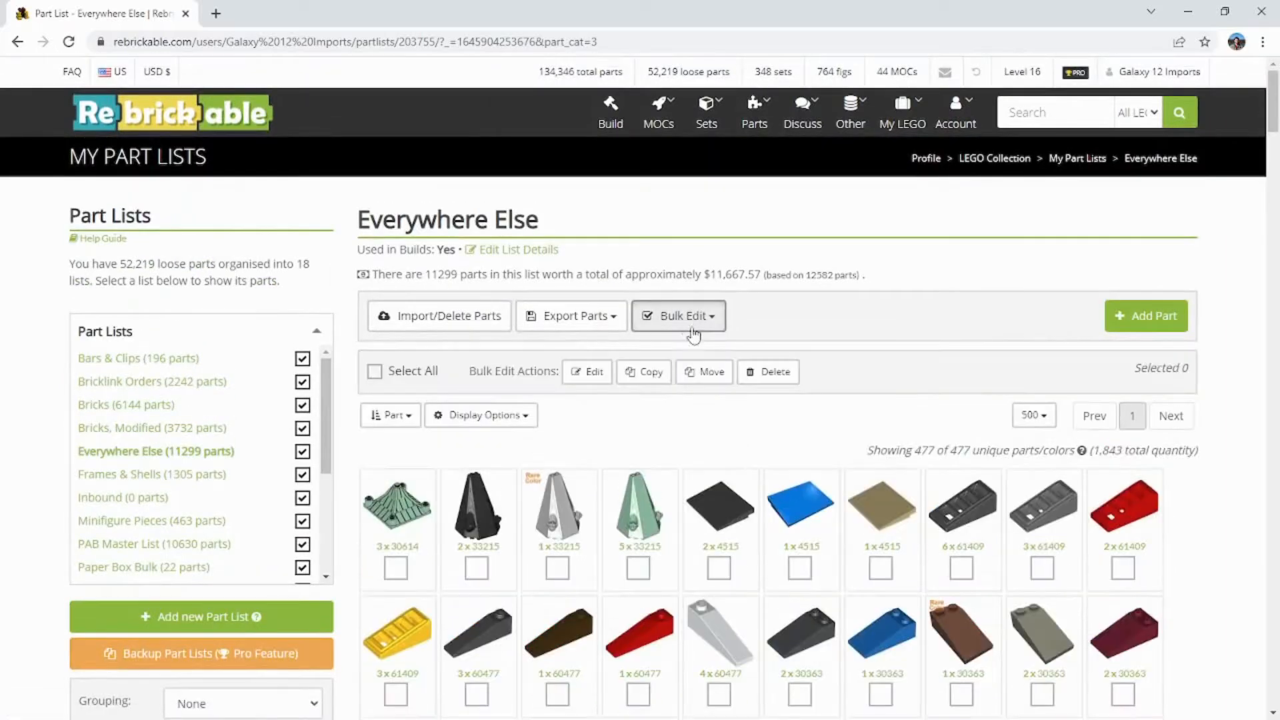
click(374, 371)
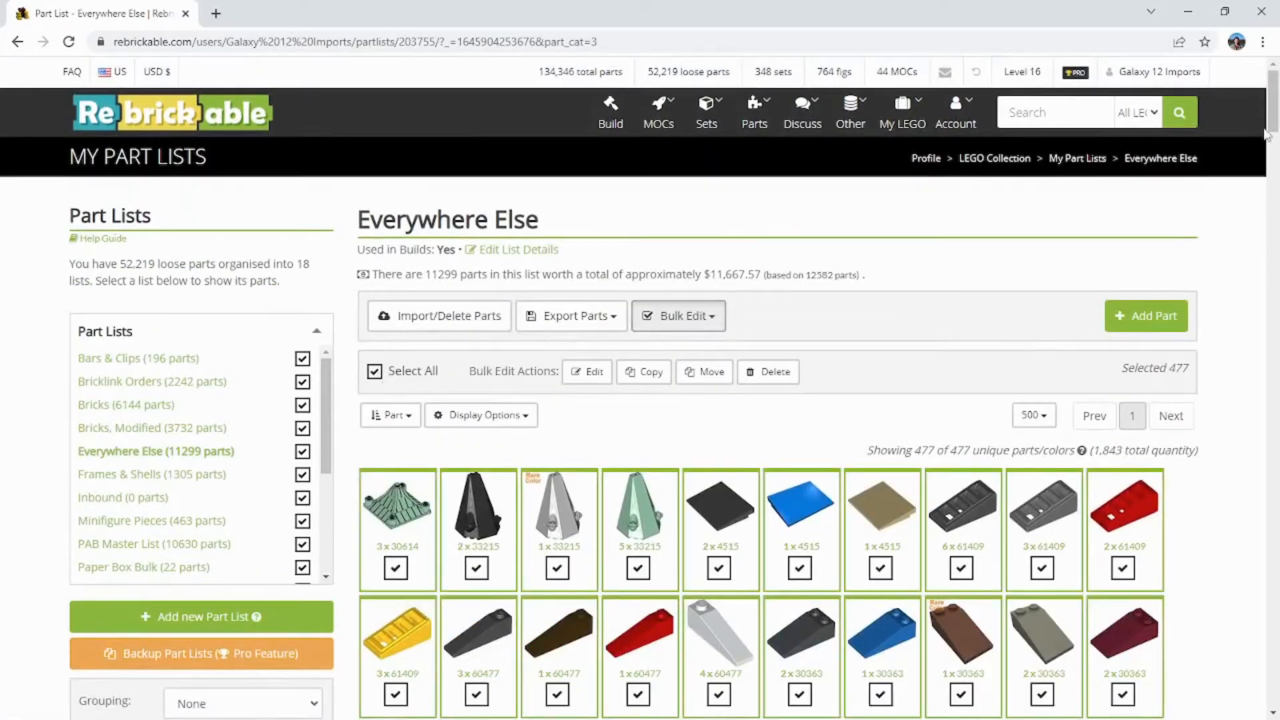
mouse_move(1265, 133)
mouse_down()
mouse_move(1258, 587)
mouse_move(1271, 690)
mouse_move(1270, 123)
mouse_up()
click(713, 374)
click(614, 212)
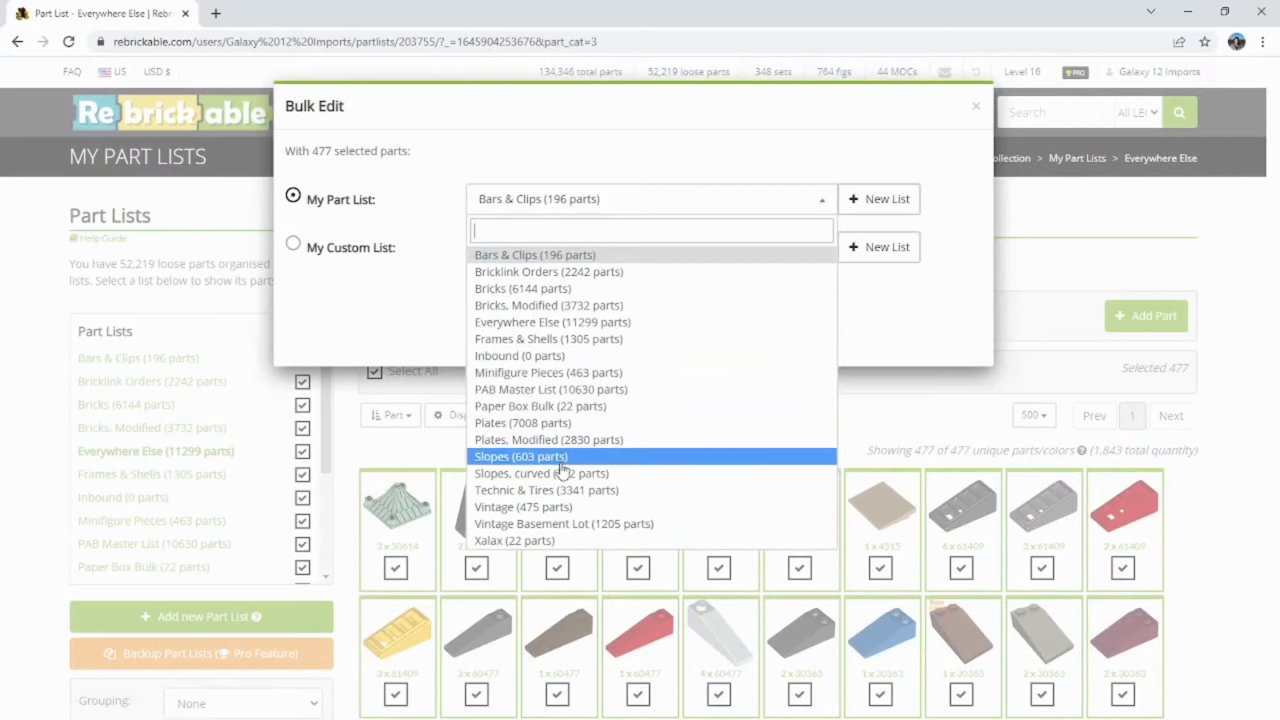
click(532, 460)
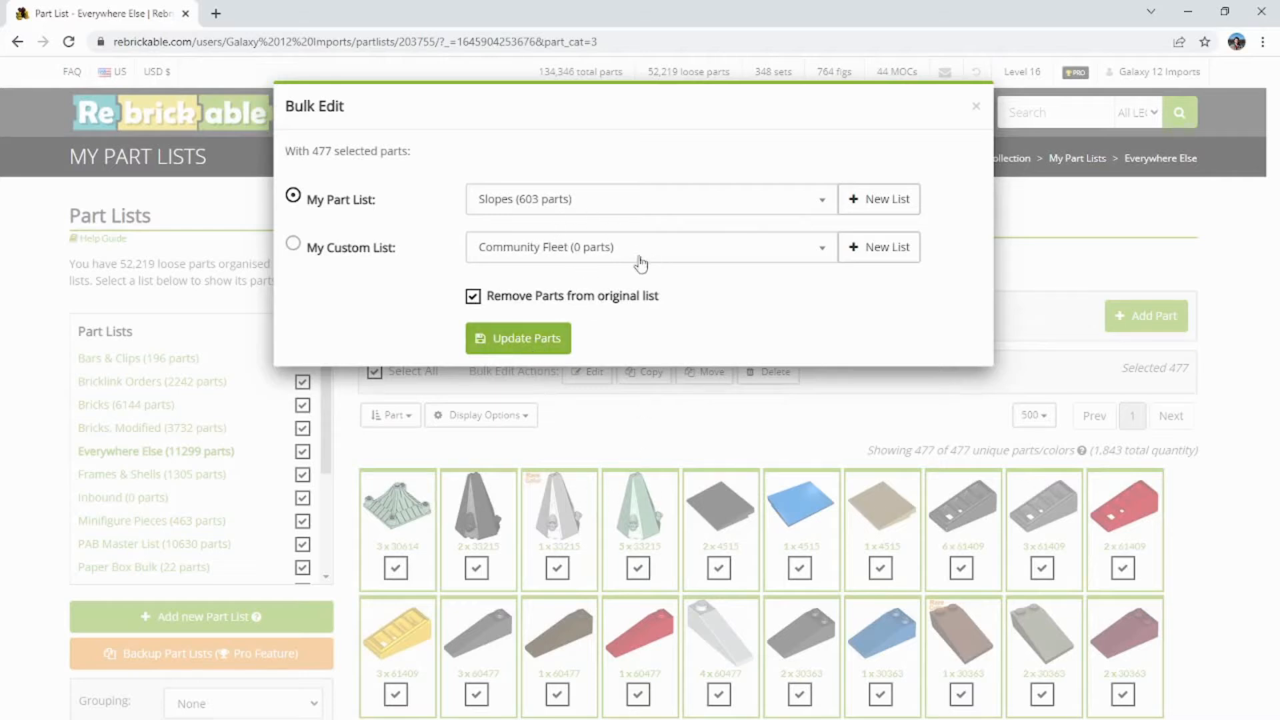
click(496, 344)
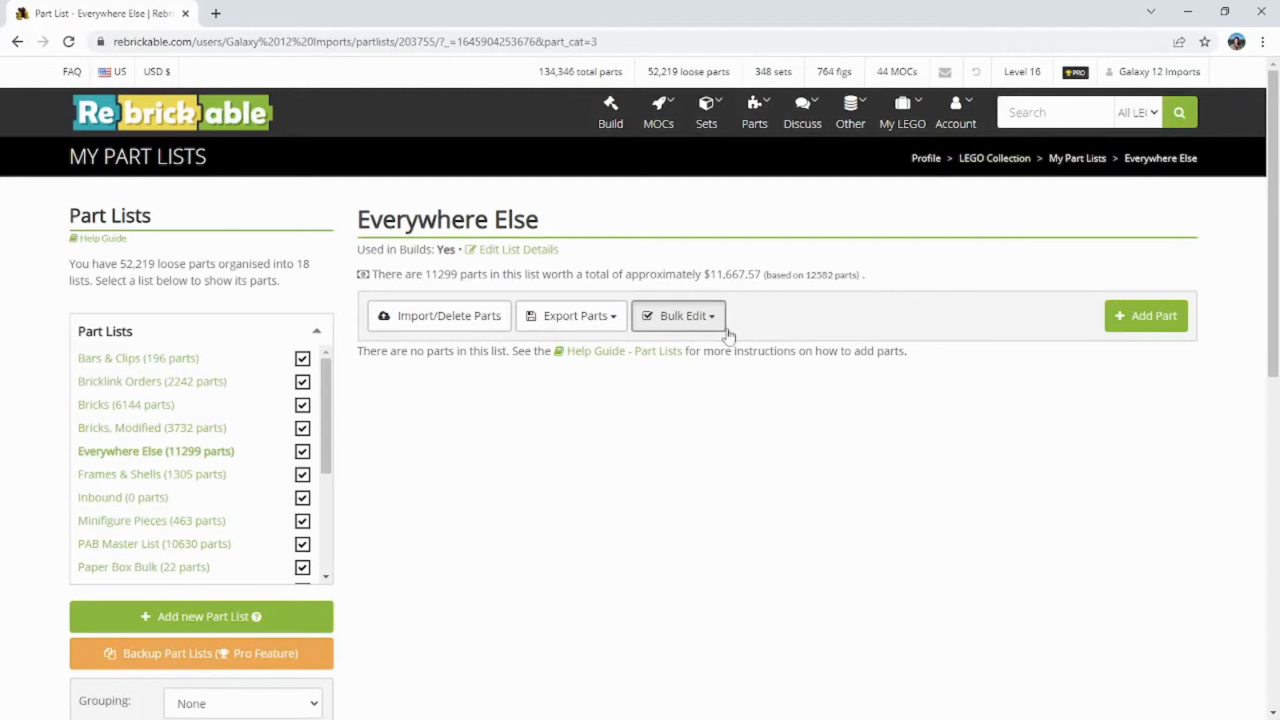
Step: Clear the Bricks Sloped category filter from the Everywhere Else list
scroll(240, 520, down, 3)
scroll(428, 540, down, 4)
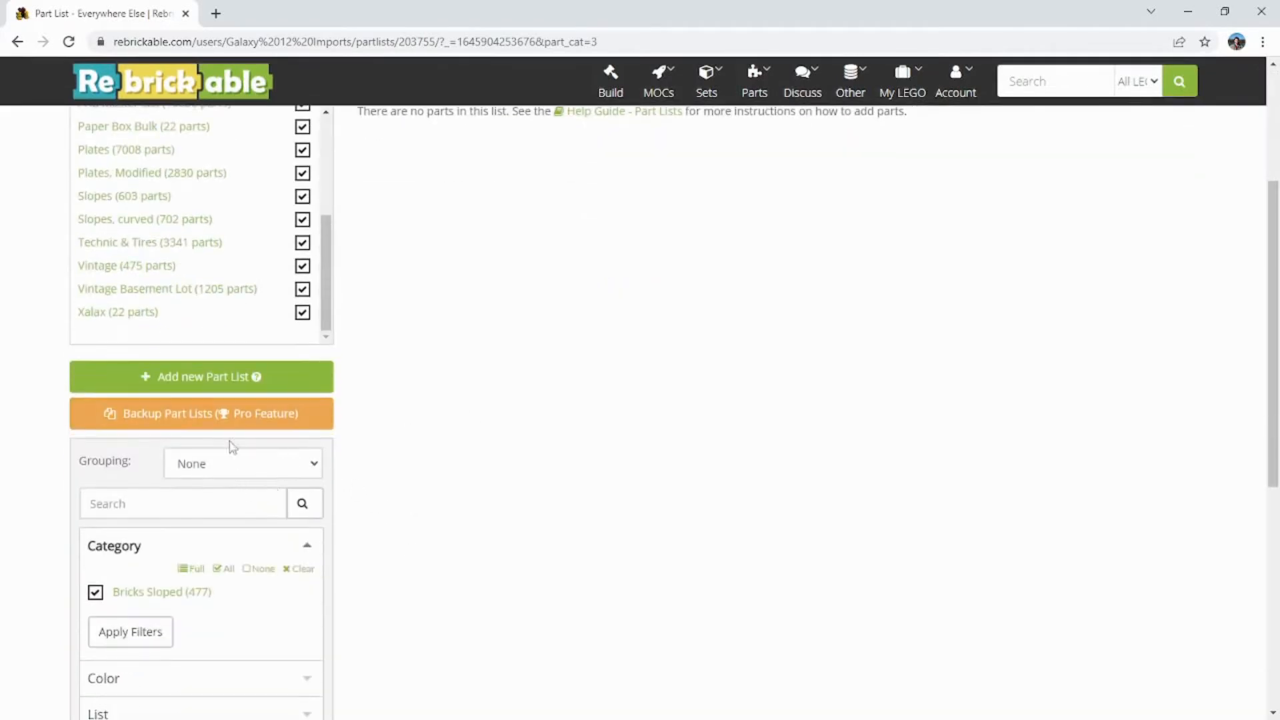
scroll(190, 454, up, 1)
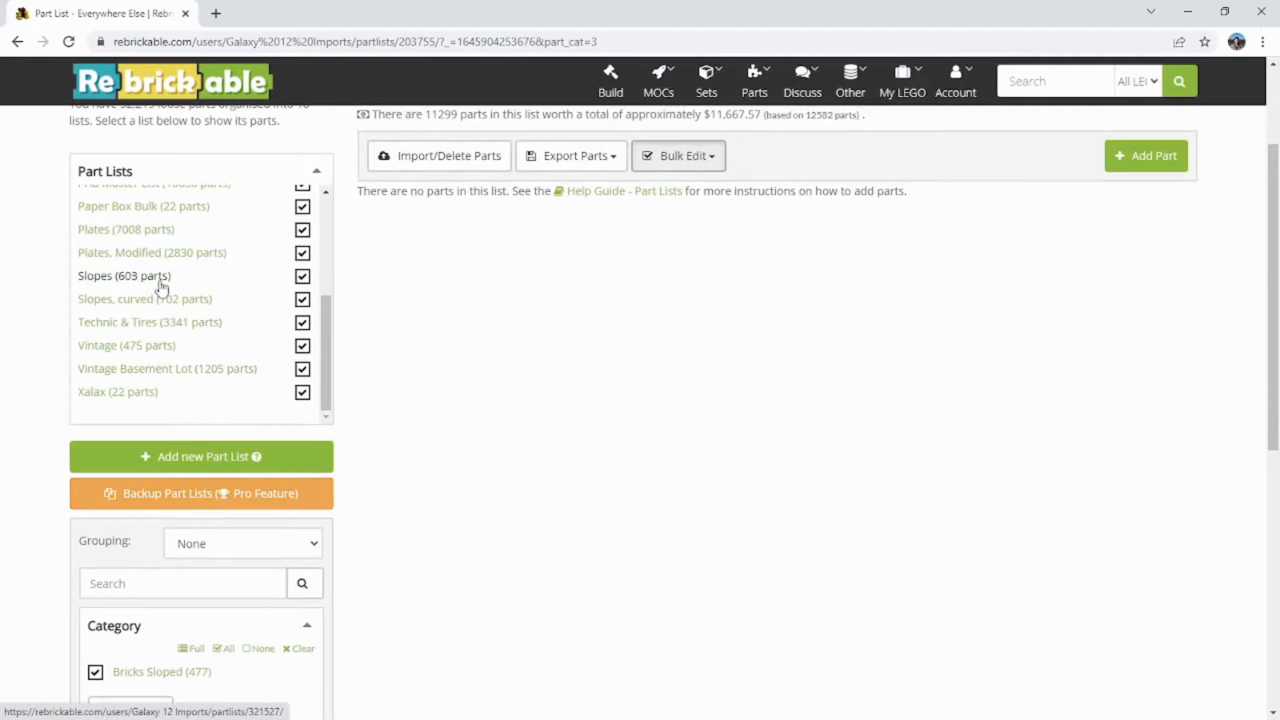
scroll(162, 284, down, 2)
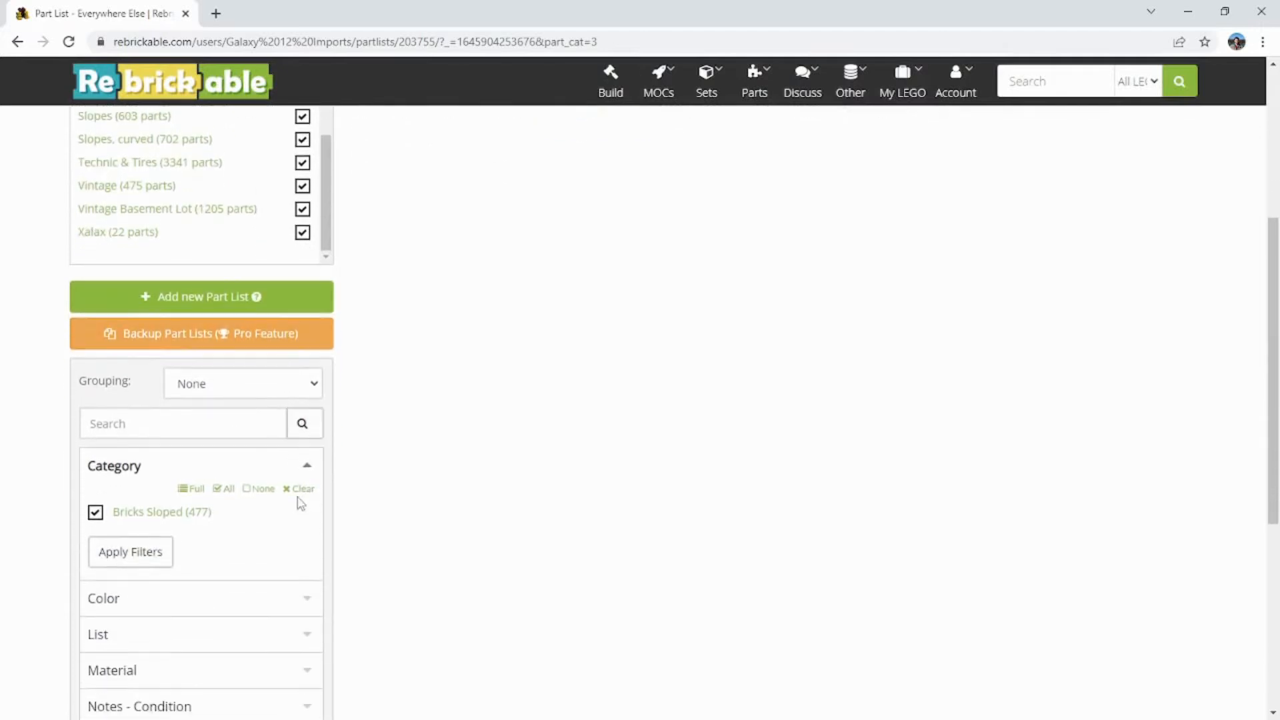
click(296, 492)
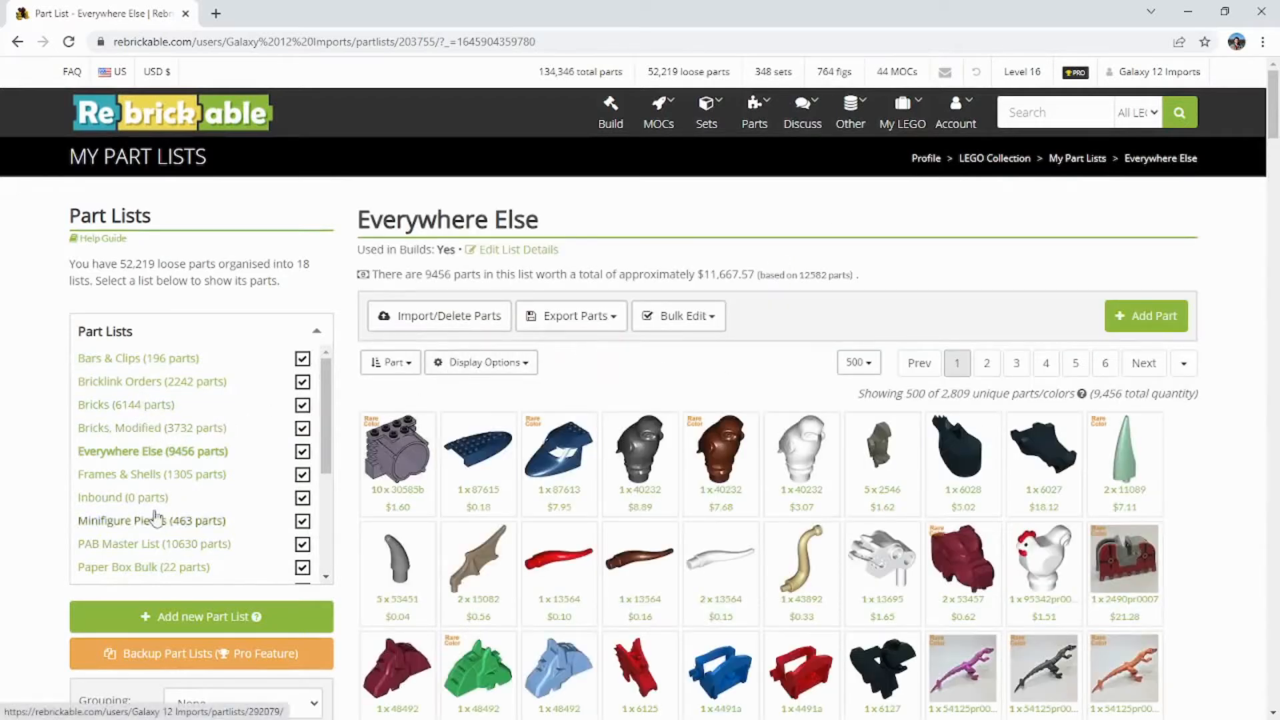
Step: Open the Slopes part list and check the sloped bricks moved into it
scroll(150, 480, down, 2)
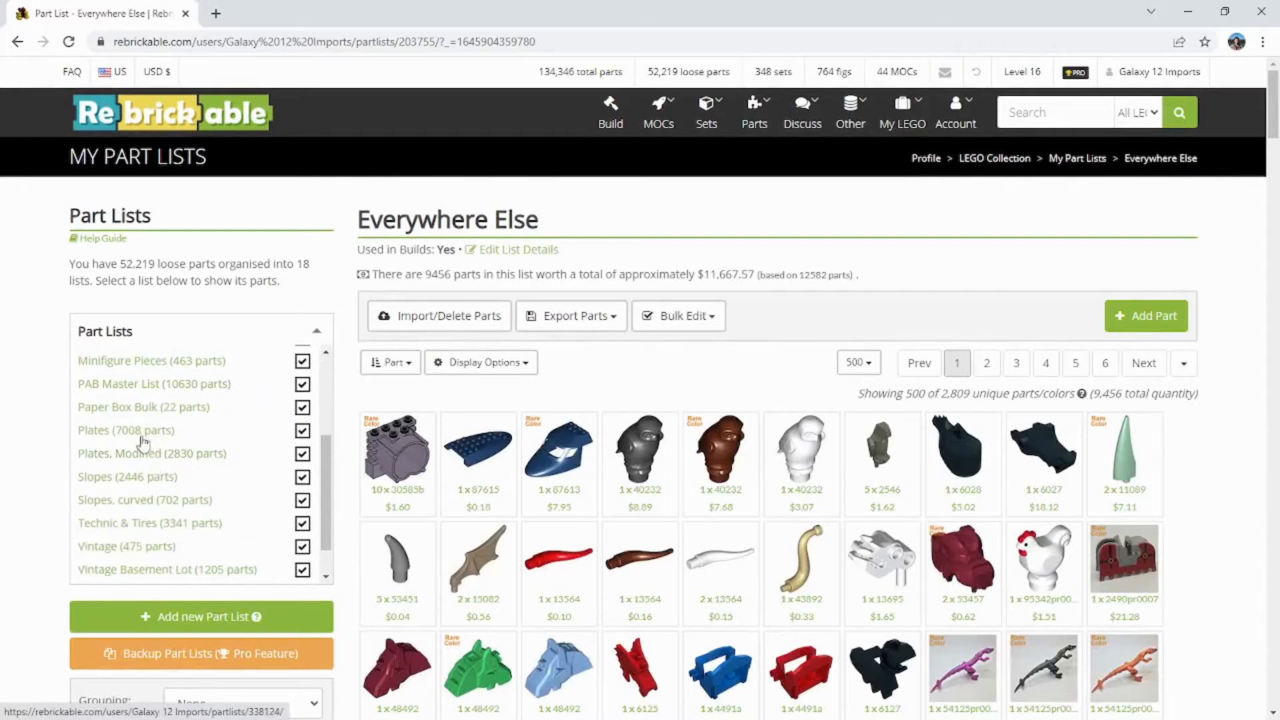
click(141, 478)
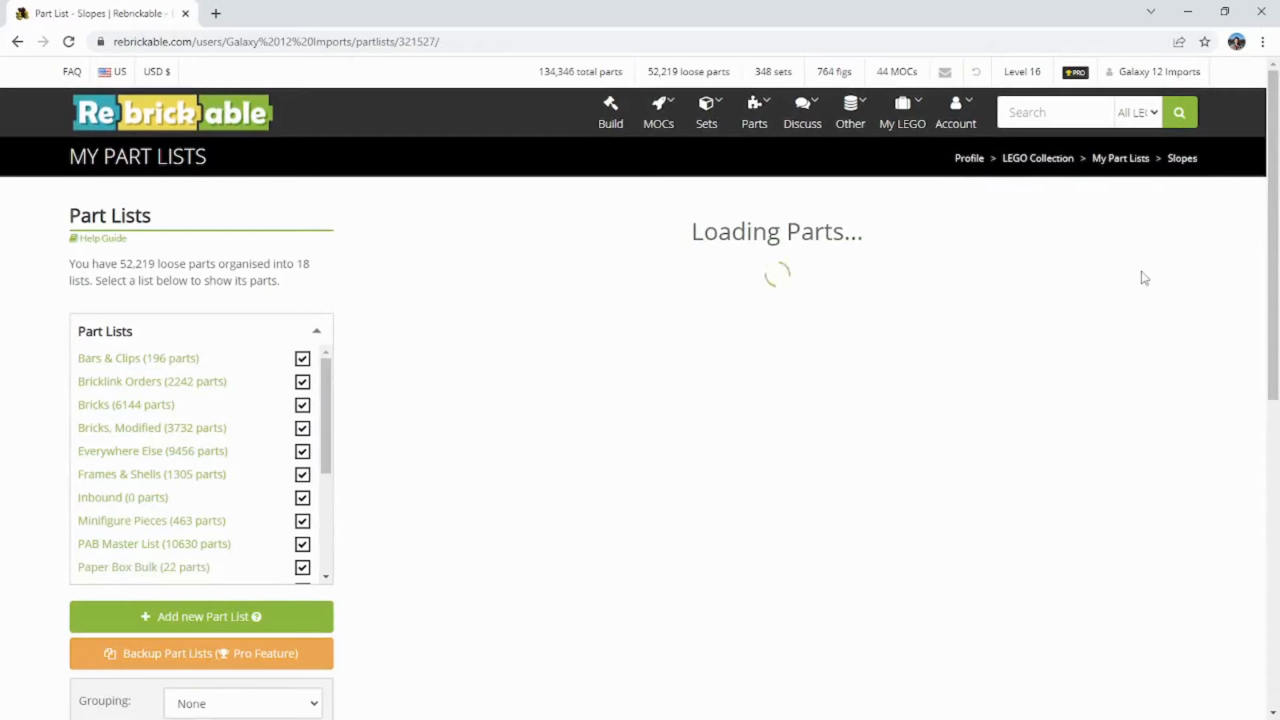
mouse_move(1275, 148)
mouse_down()
mouse_move(1268, 510)
mouse_move(1269, 125)
mouse_up()
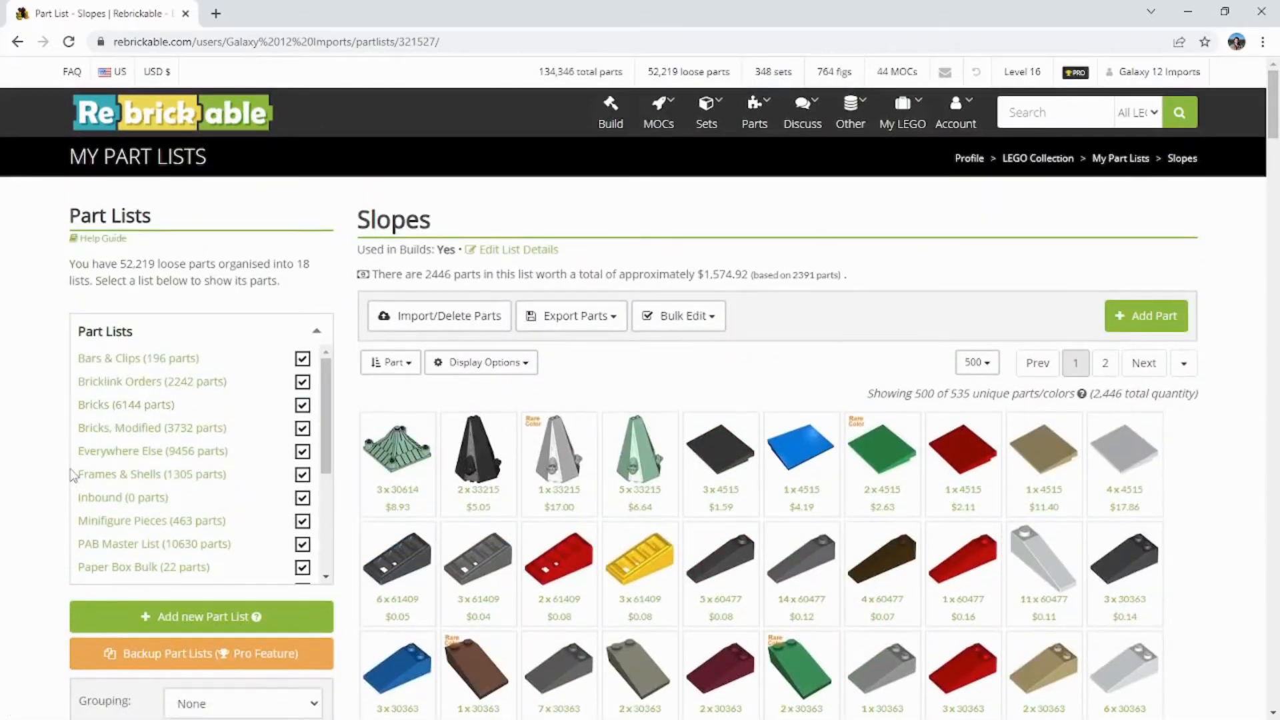
Step: Return to the Everywhere Else part list
scroll(77, 467, down, 3)
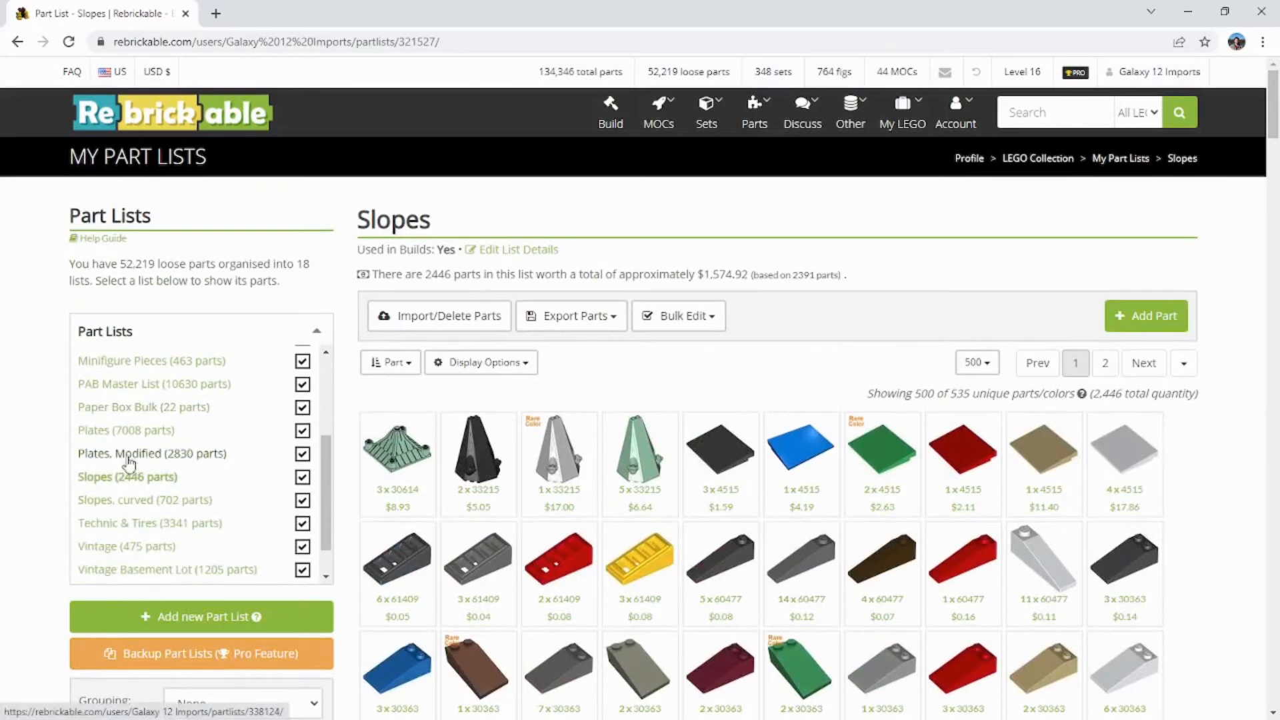
scroll(126, 461, up, 2)
scroll(120, 459, up, 2)
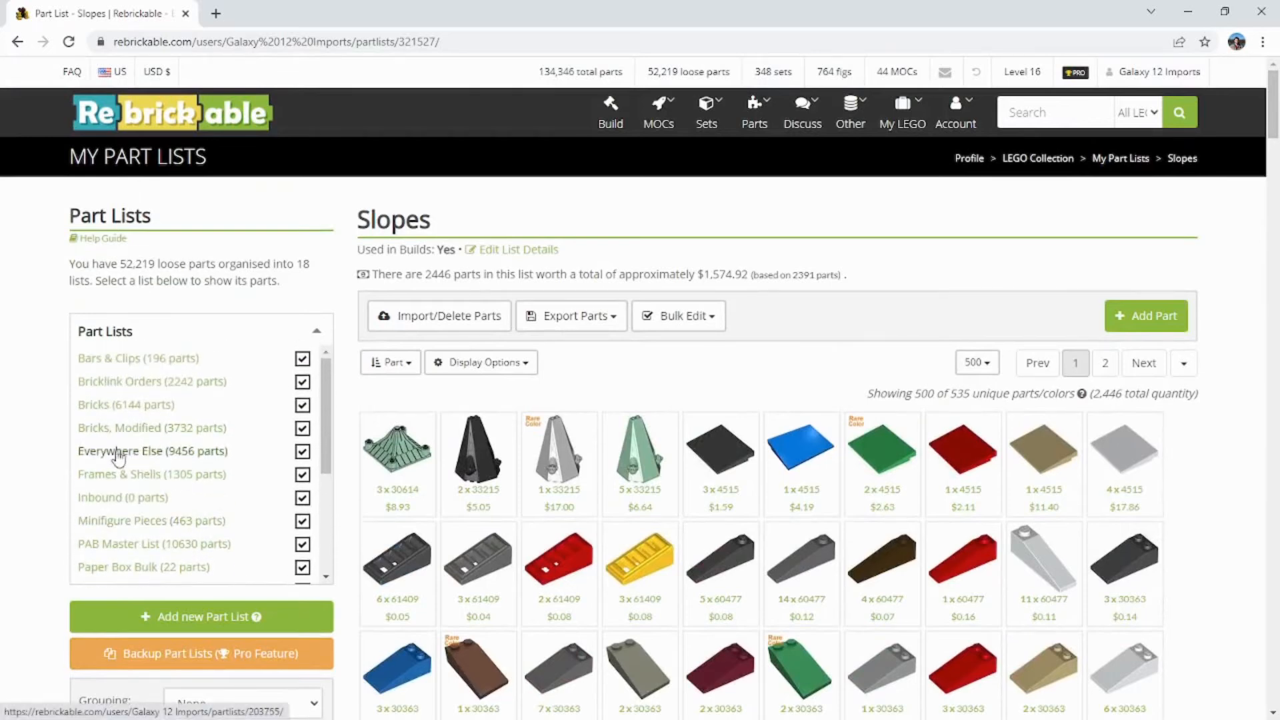
click(117, 452)
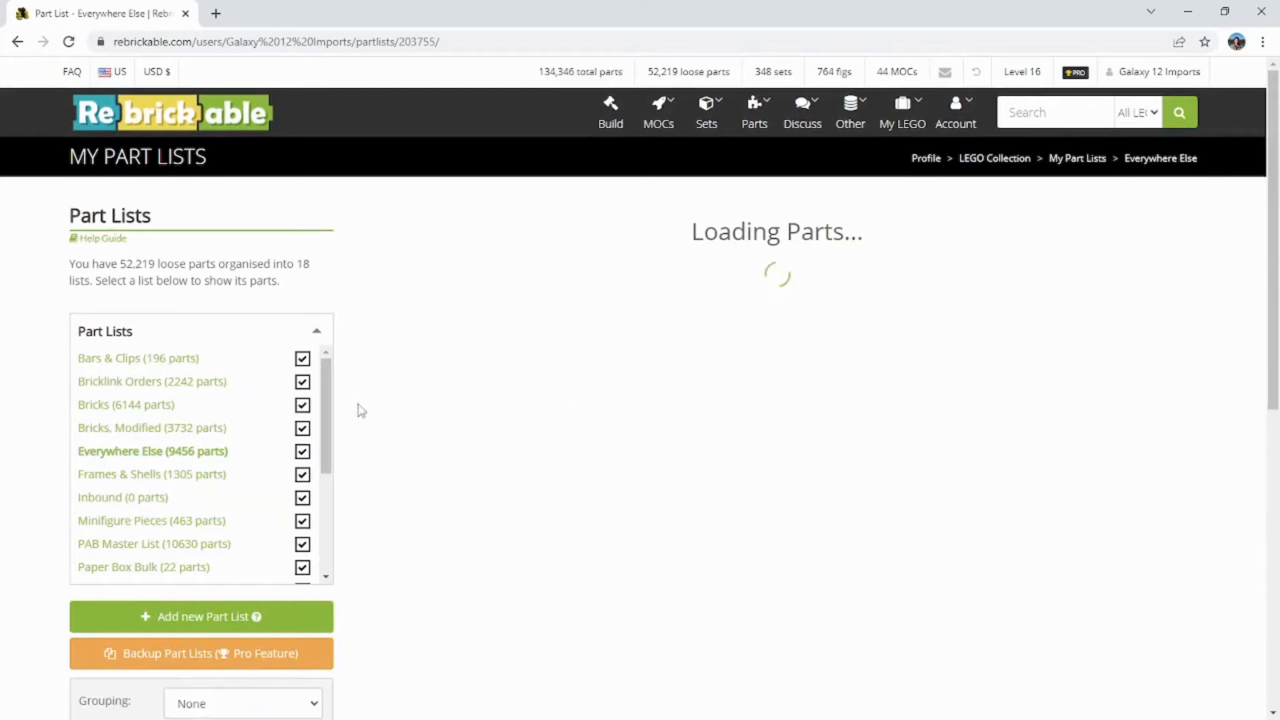
Step: Filter the Everywhere Else list to the Plates category
scroll(50, 415, down, 6)
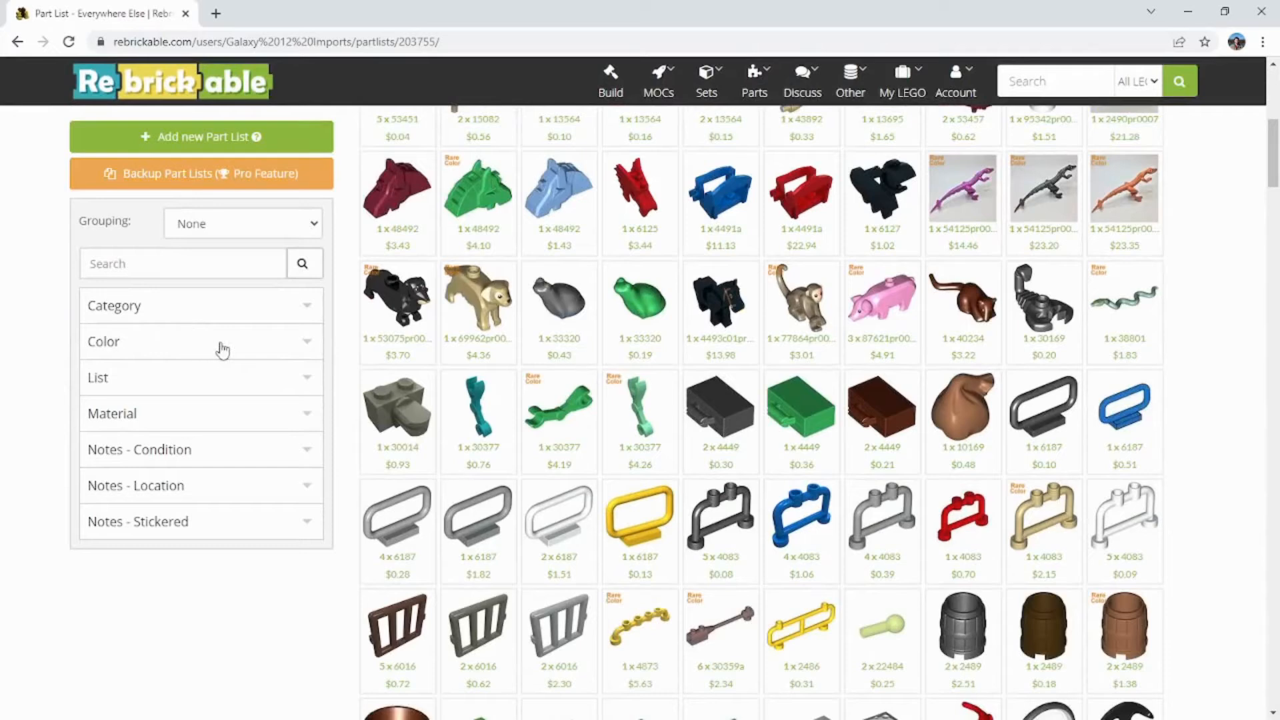
click(291, 352)
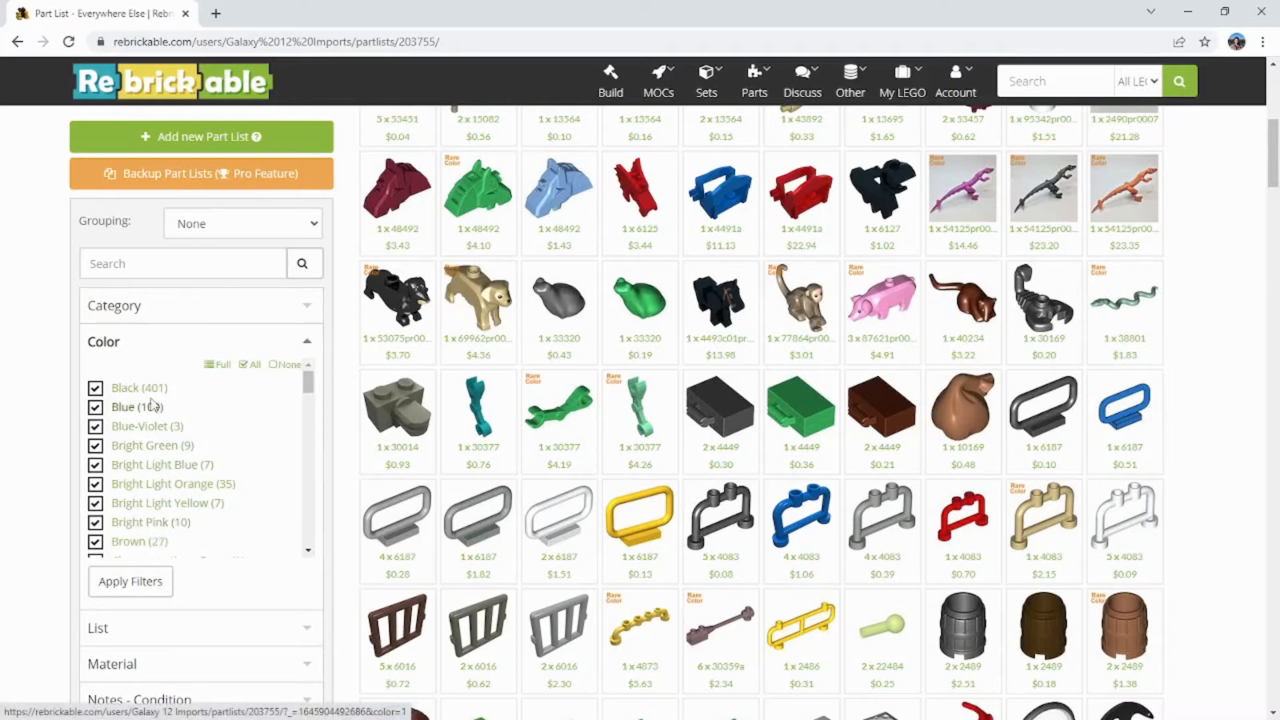
click(179, 341)
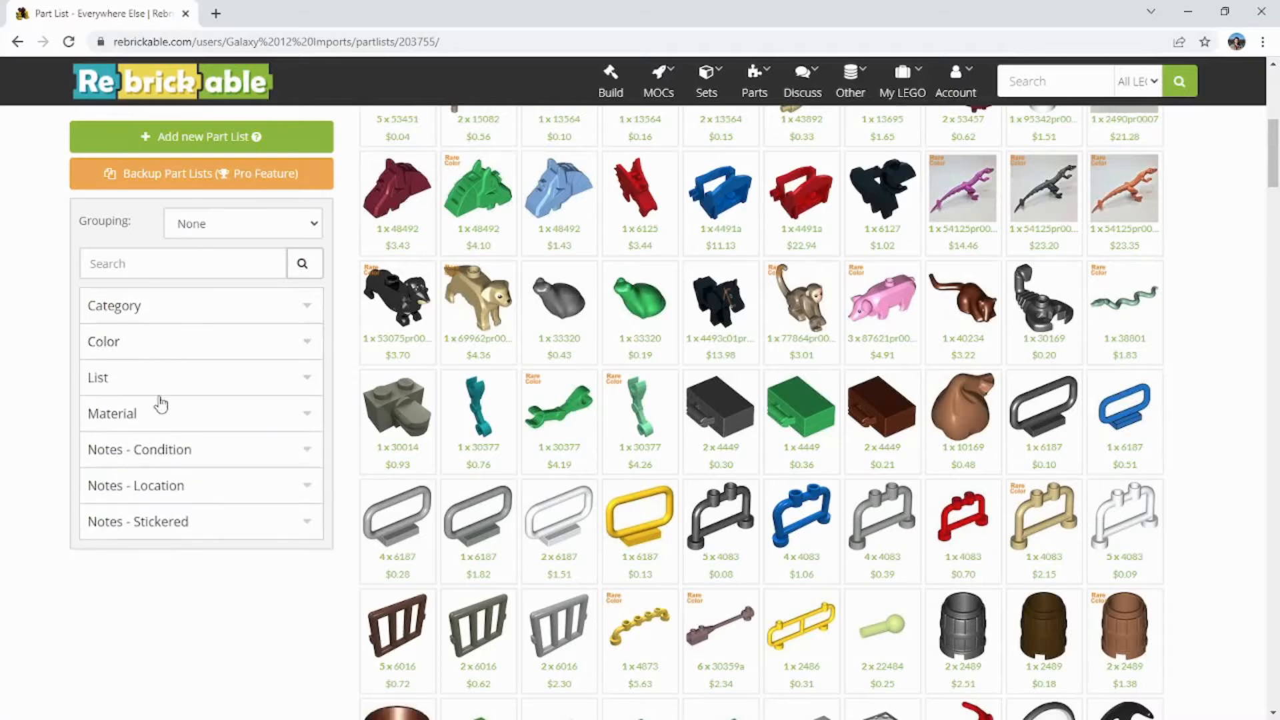
click(170, 308)
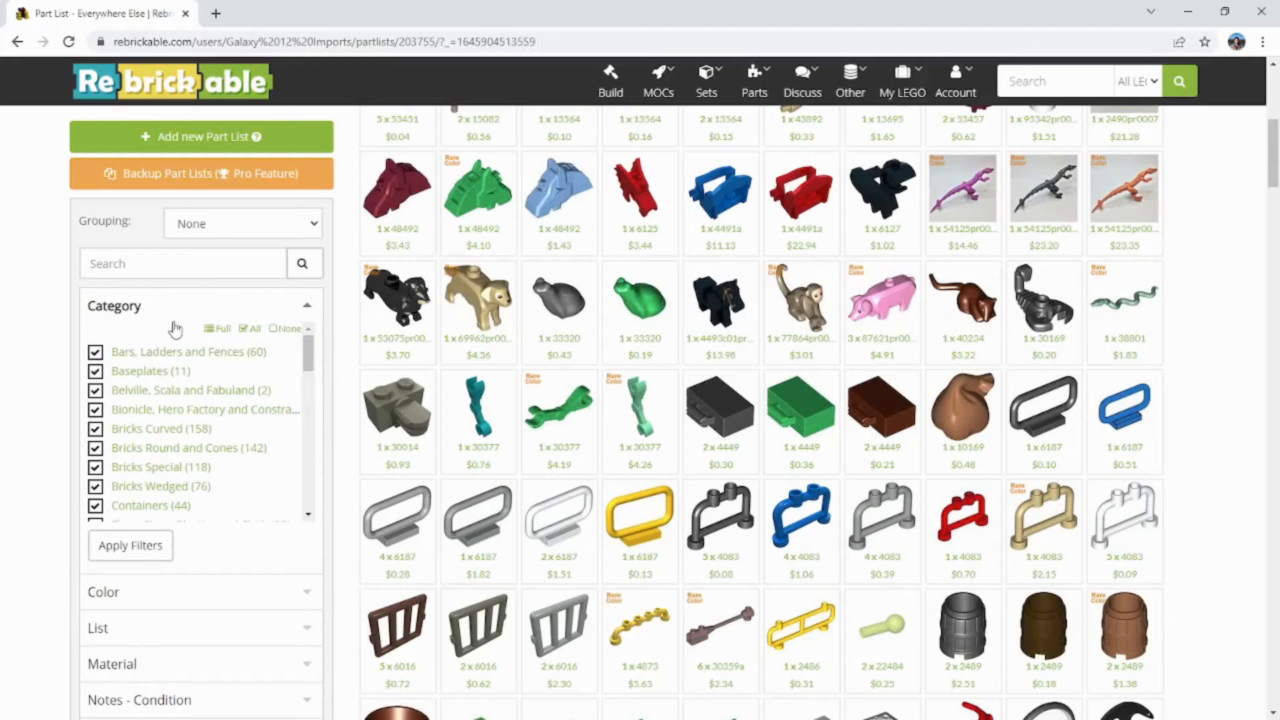
scroll(163, 430, down, 5)
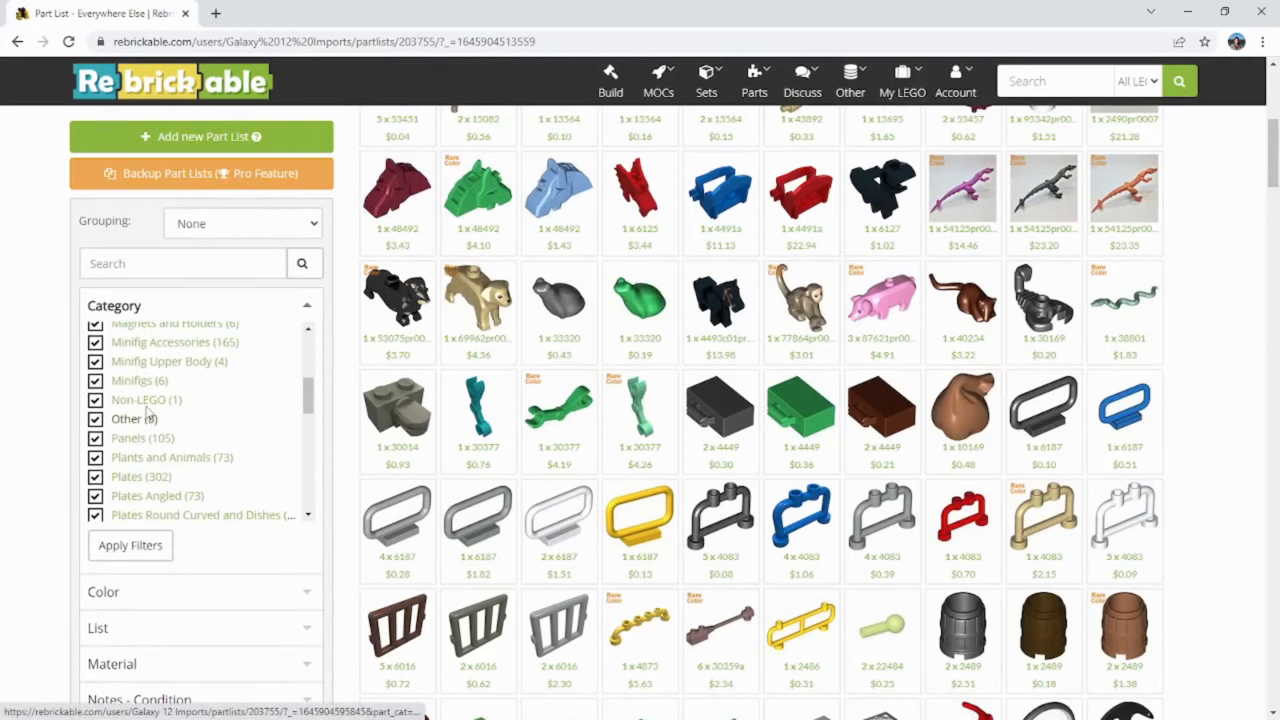
click(147, 476)
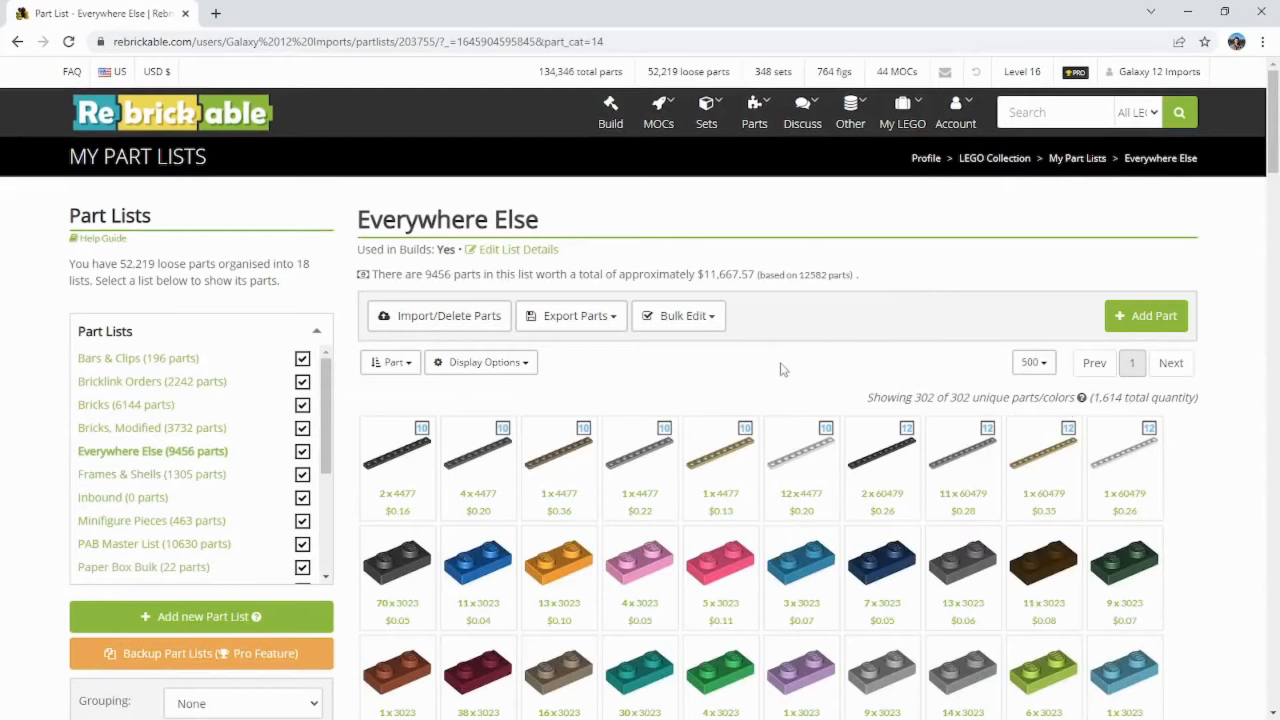
click(708, 317)
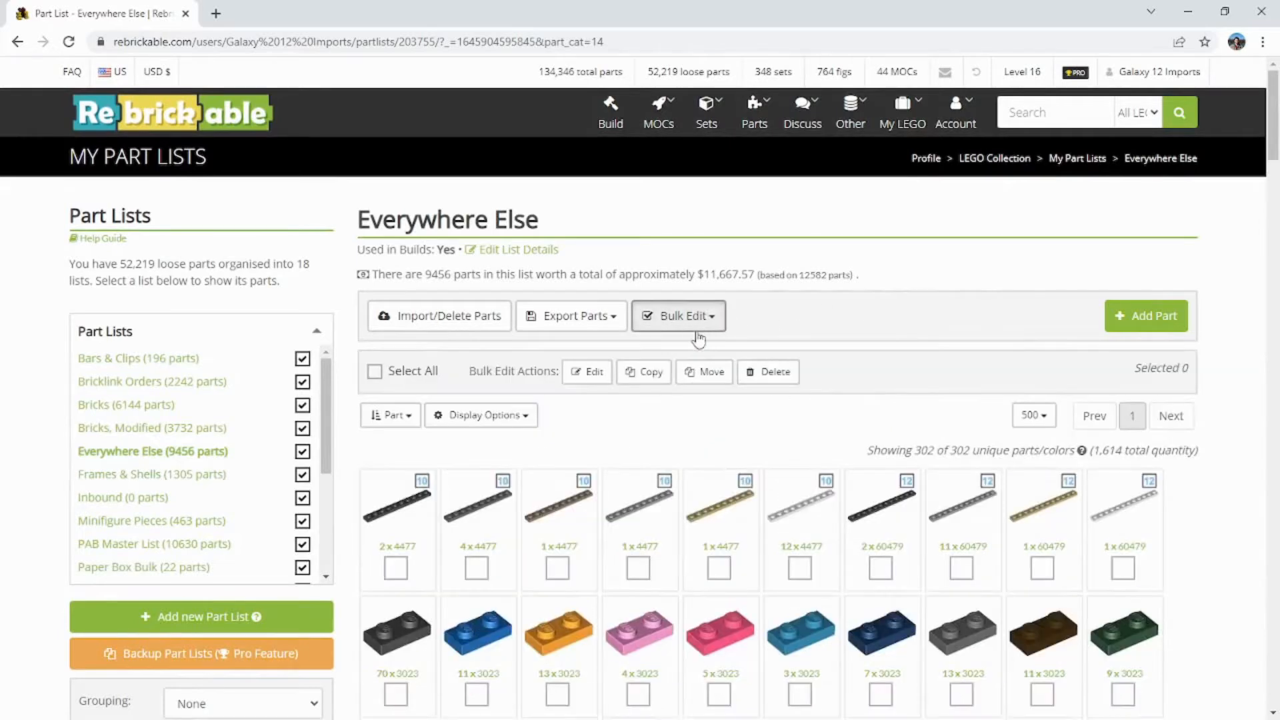
click(374, 372)
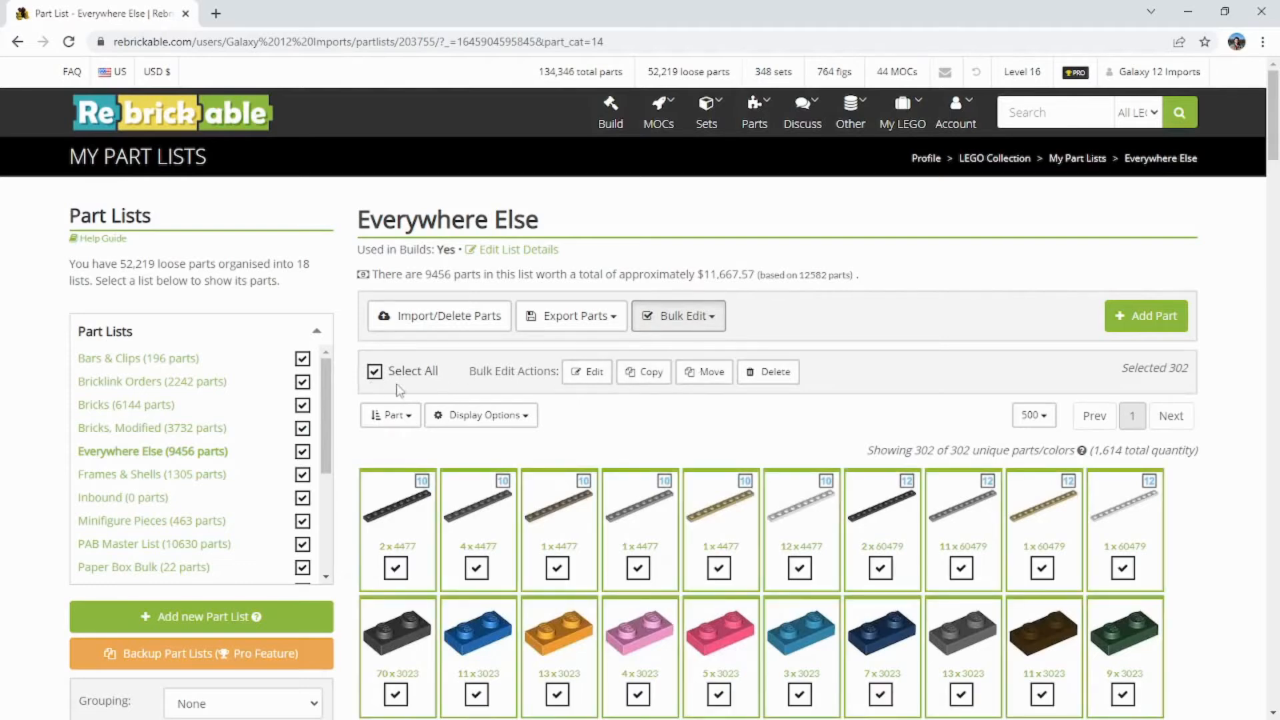
click(374, 376)
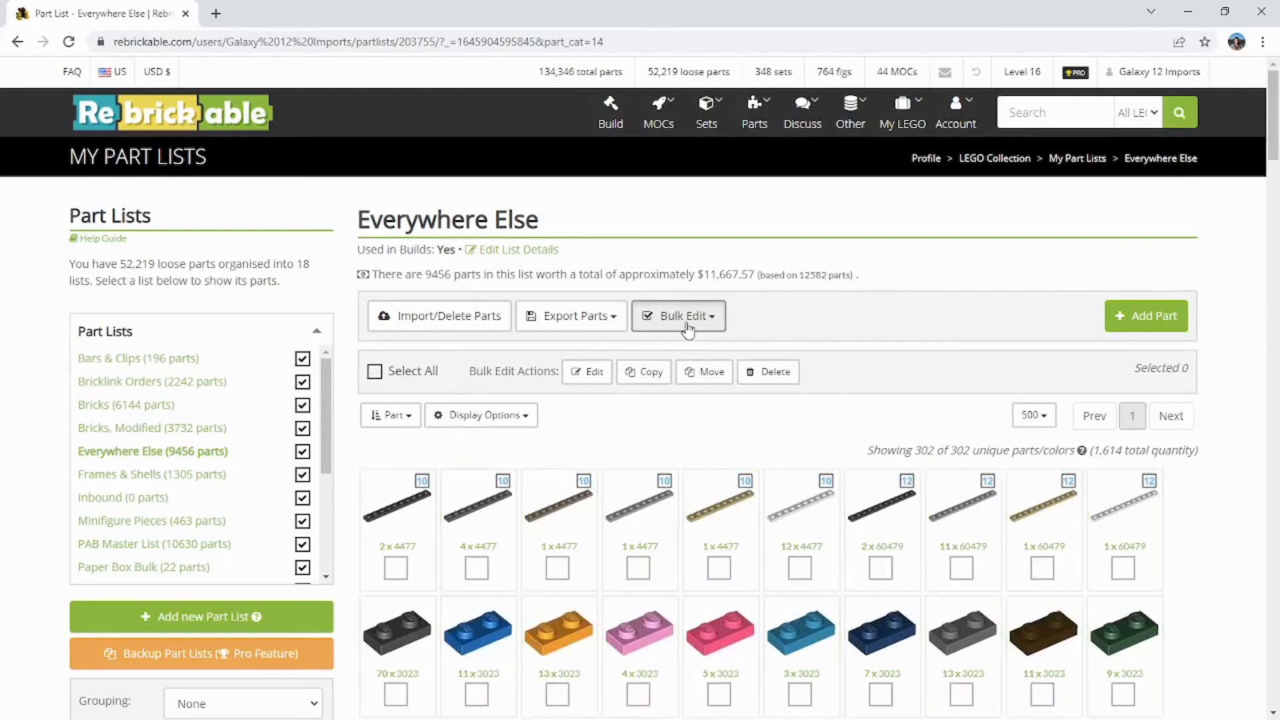
click(687, 324)
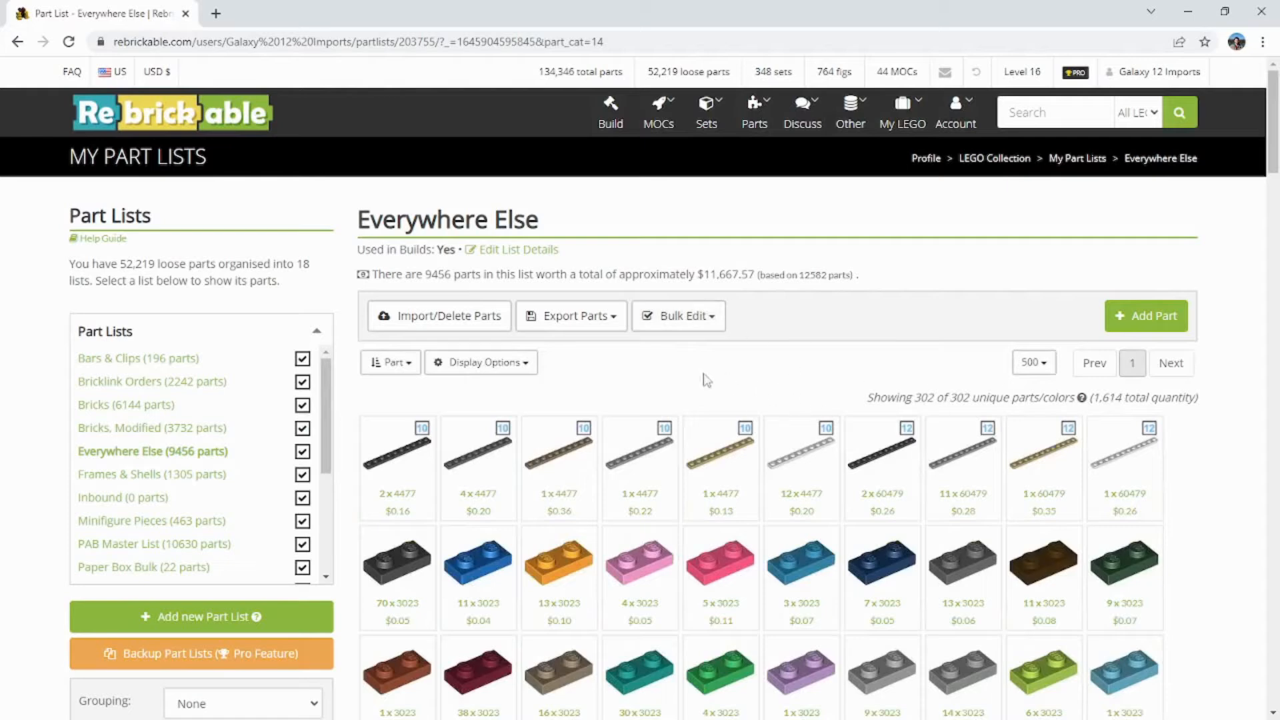
Step: Export the filtered plates as a Rebrickable CSV file named Plates in the Rebrickable folder on the USB drive
click(600, 320)
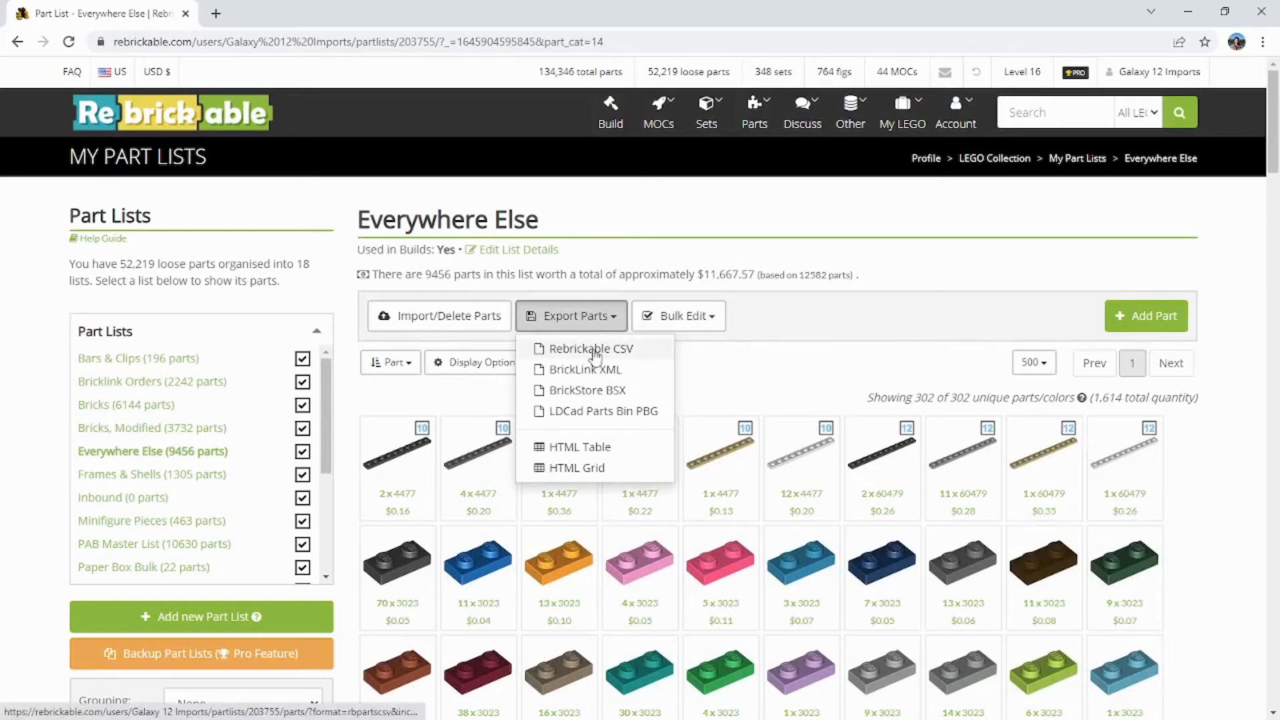
click(590, 350)
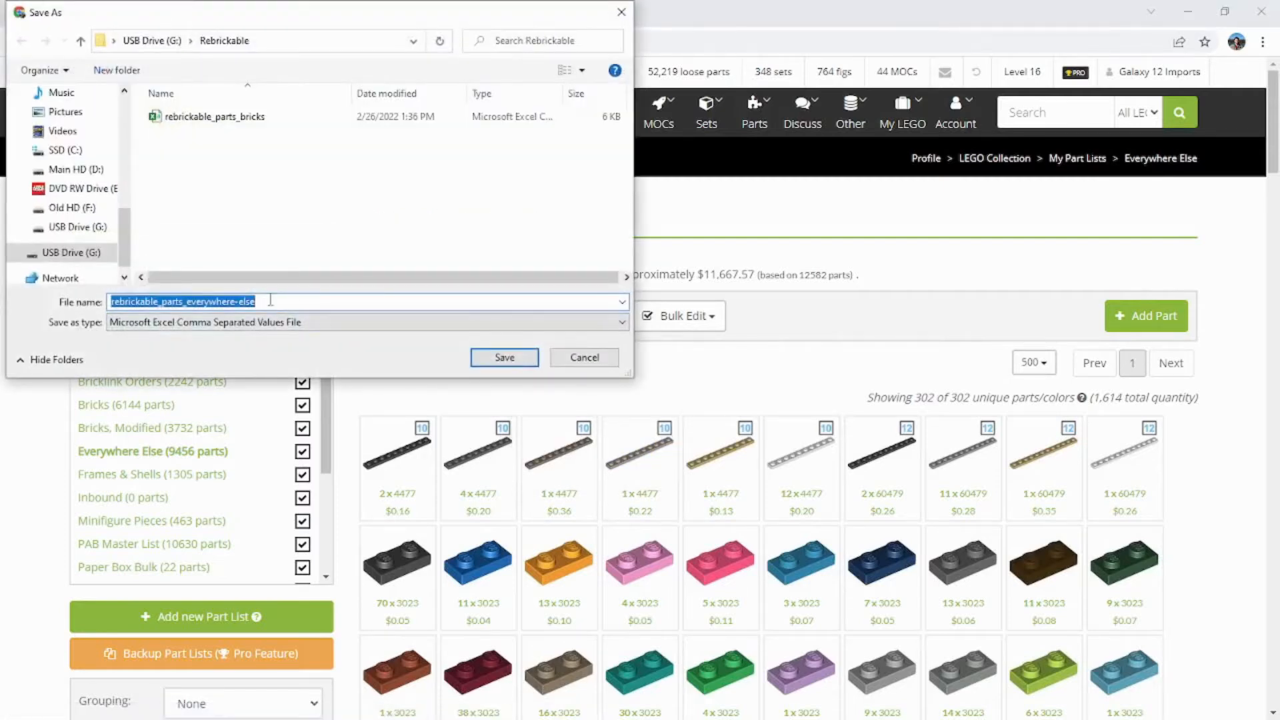
text(Plates)
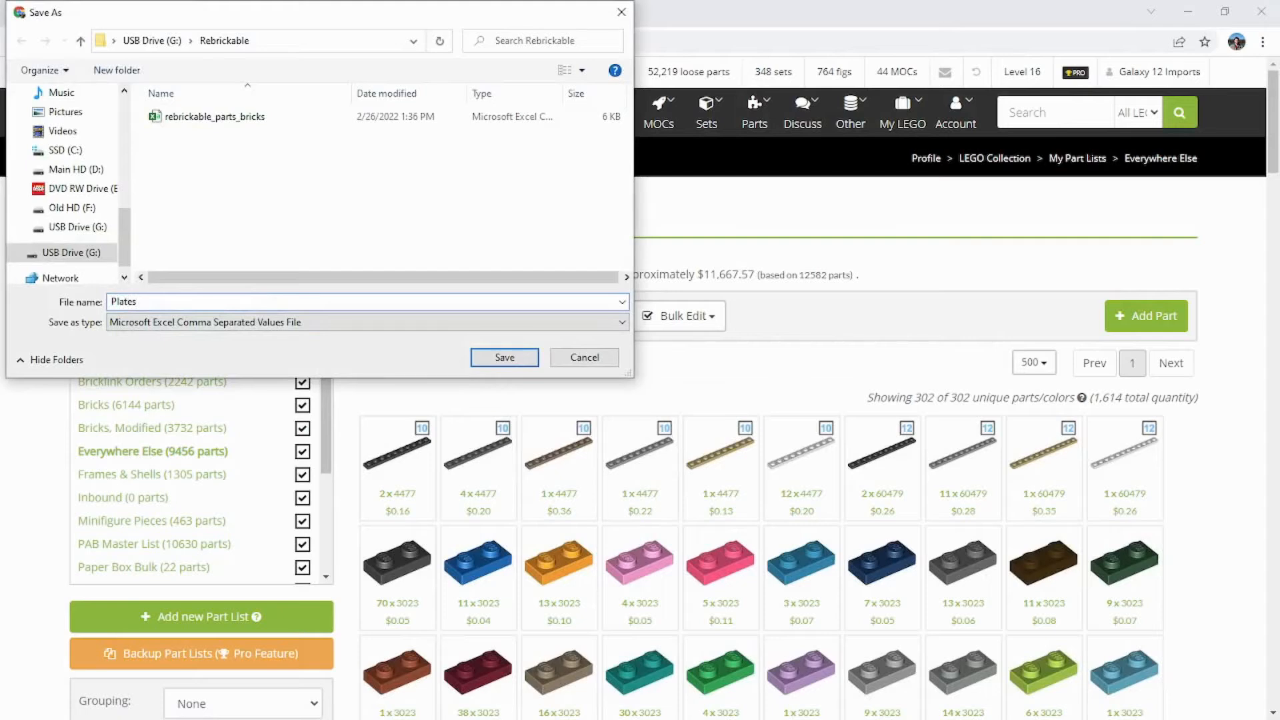
key(Return)
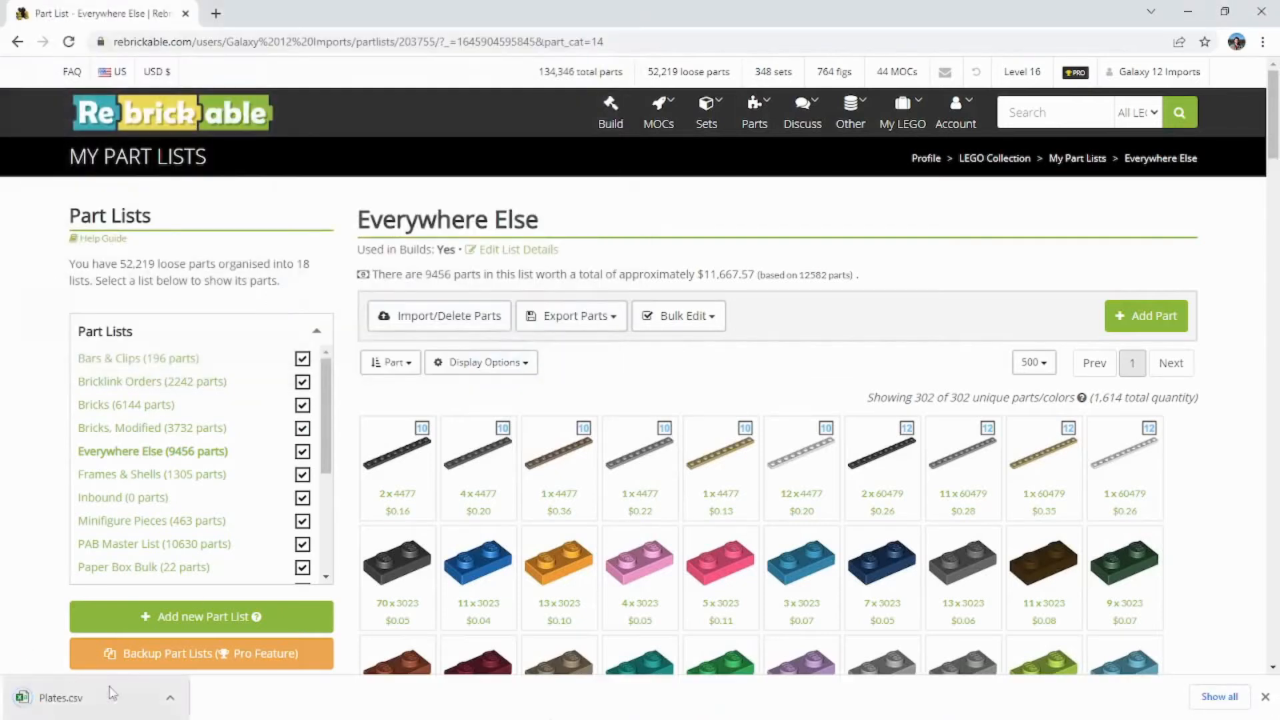
click(1265, 696)
Step: Look through the filtered plates and the available part lists
scroll(960, 500, down, 3)
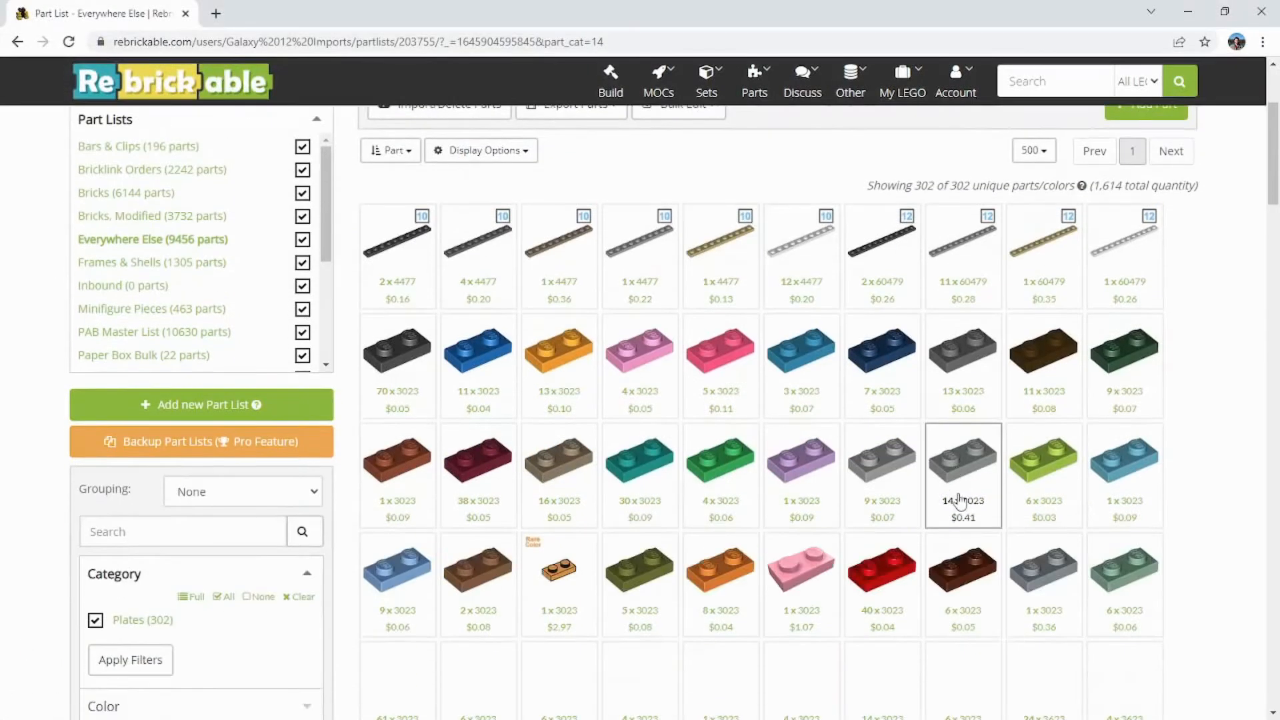
scroll(960, 502, down, 8)
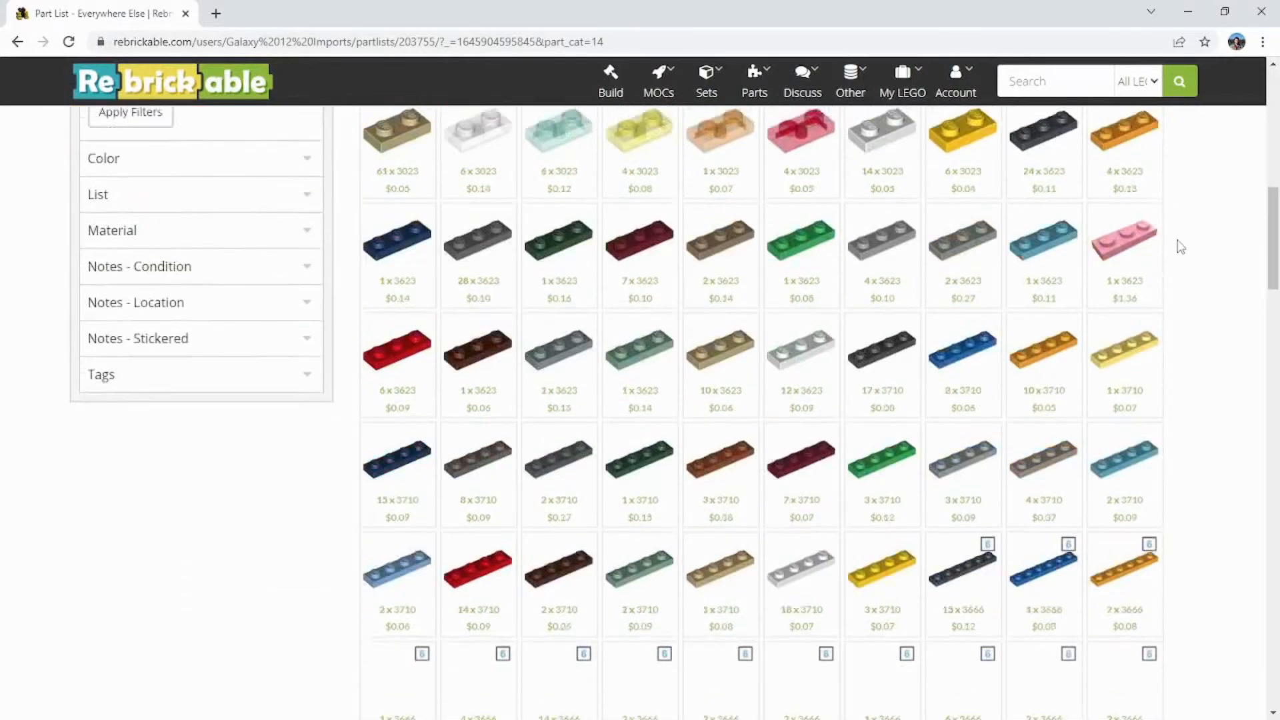
scroll(1180, 247, down, 20)
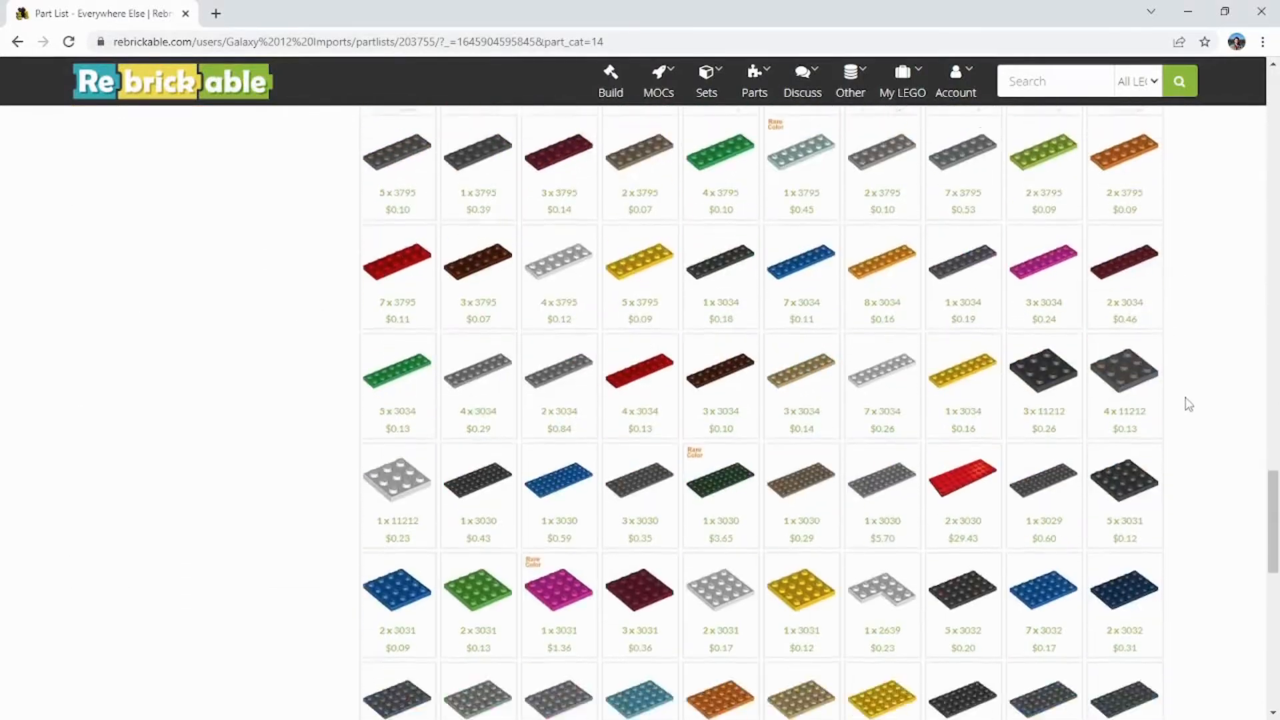
scroll(1190, 404, down, 10)
scroll(1194, 458, up, 20)
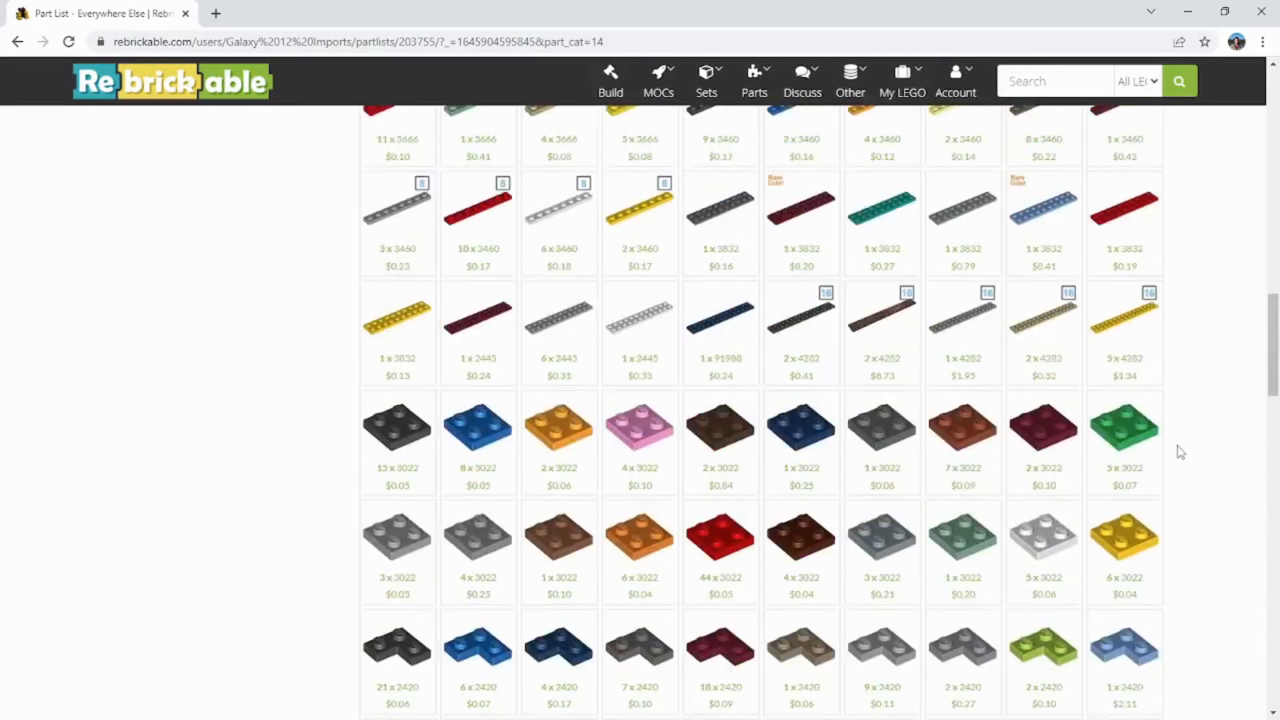
scroll(1180, 452, up, 15)
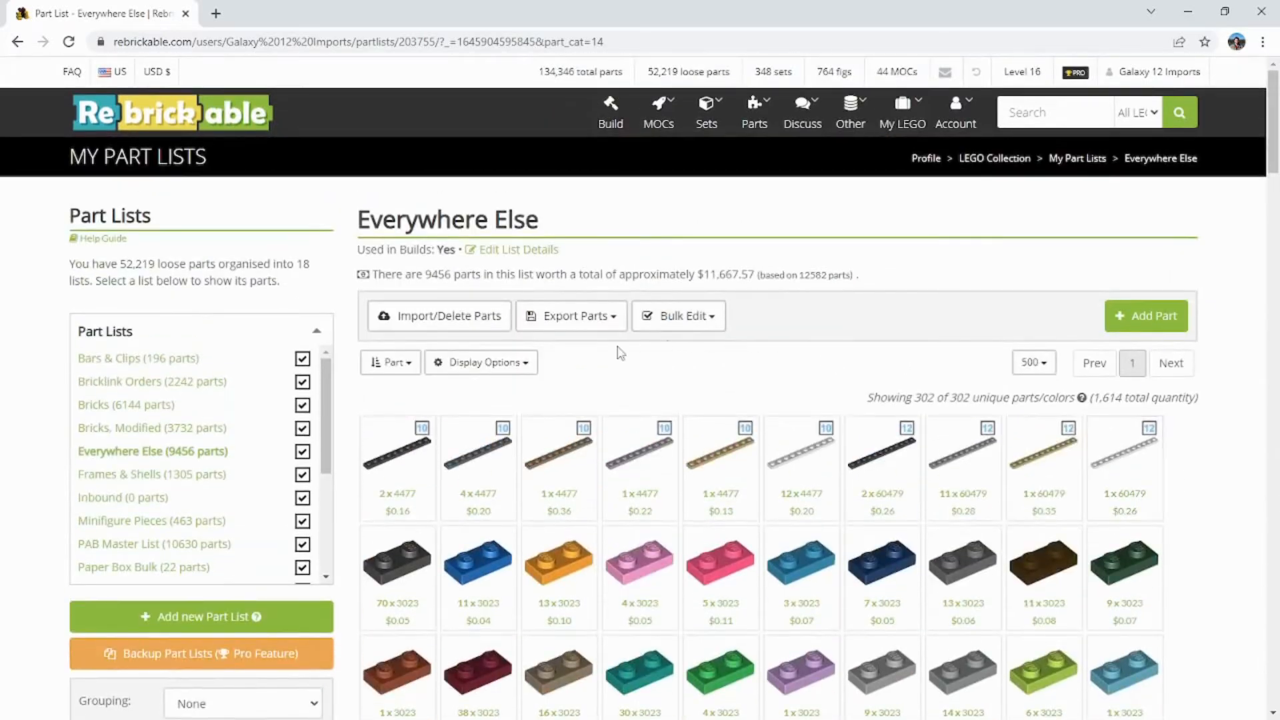
scroll(279, 434, down, 10)
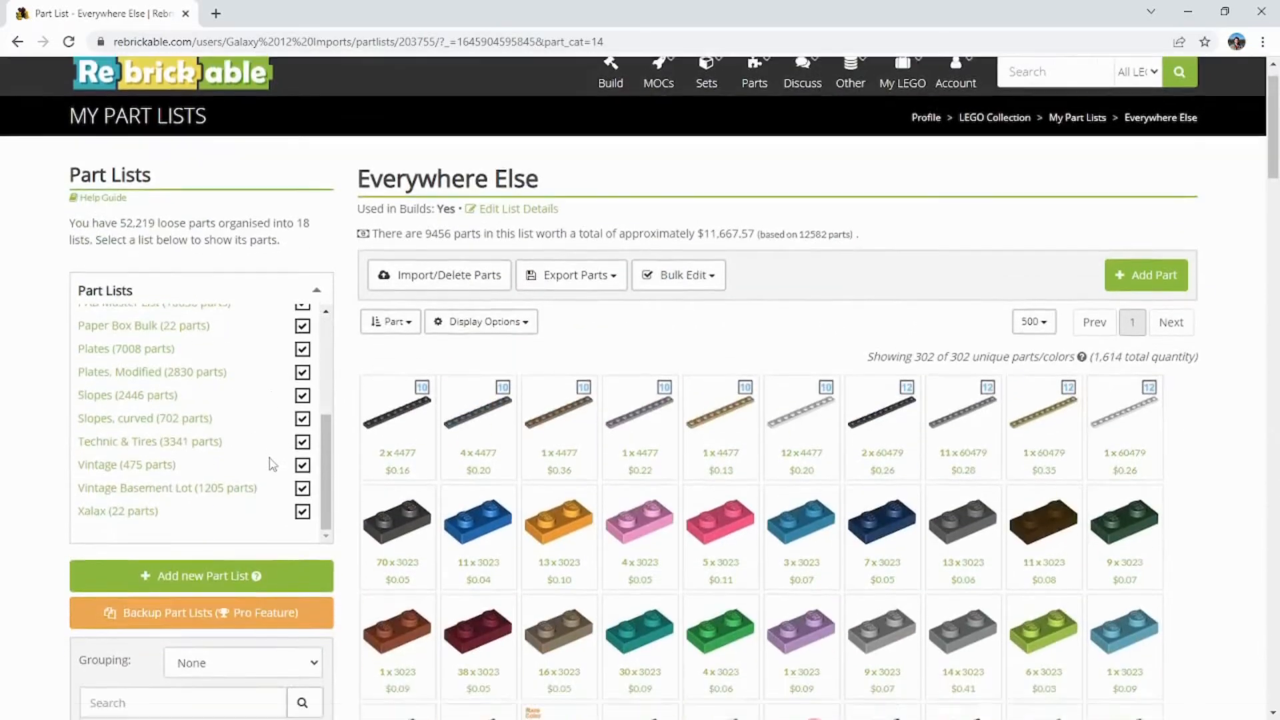
Step: Subtract the parts in Plates.csv from the Everywhere Else list, check the import results, and close the import dialog
scroll(373, 434, up, 5)
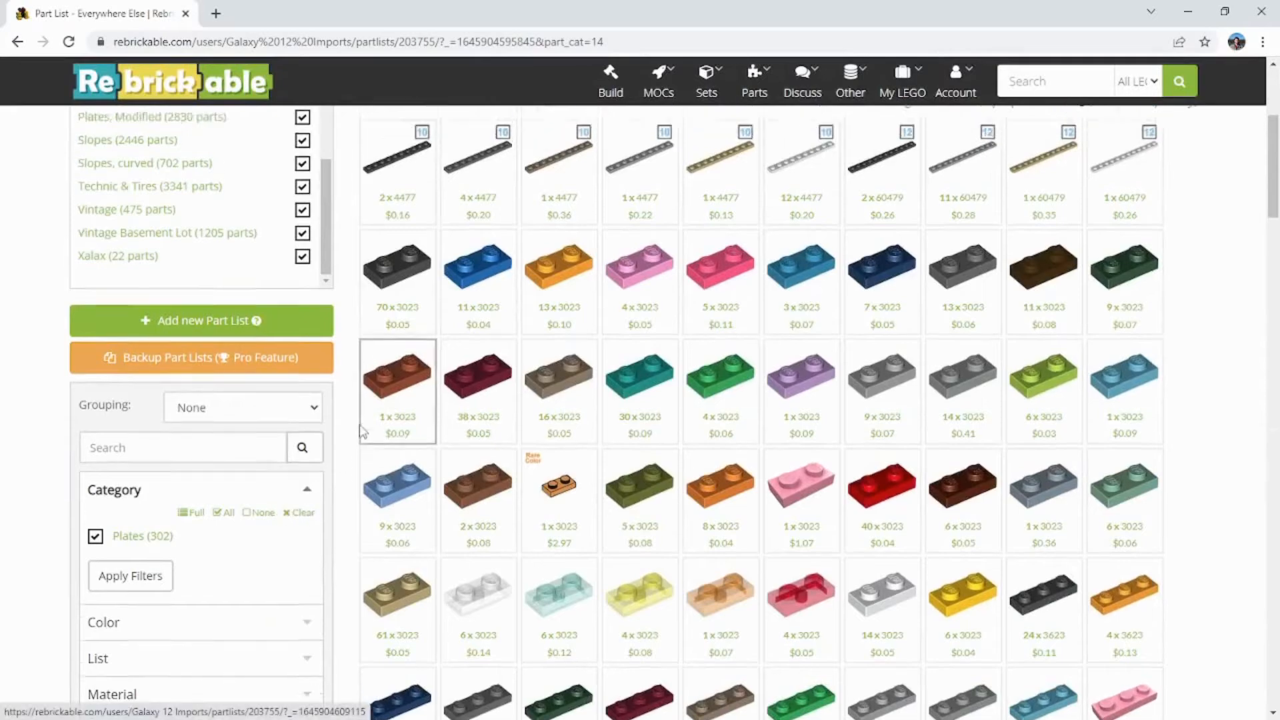
click(429, 317)
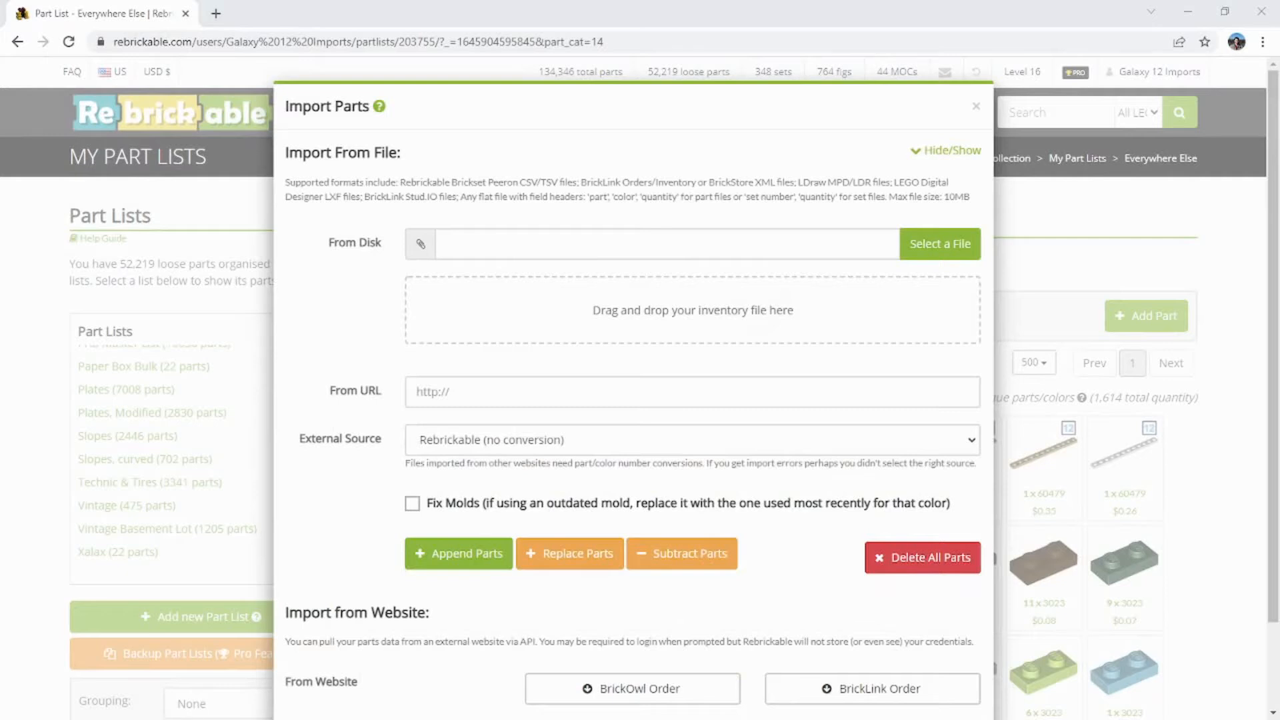
drag(1279, 253, 614, 337)
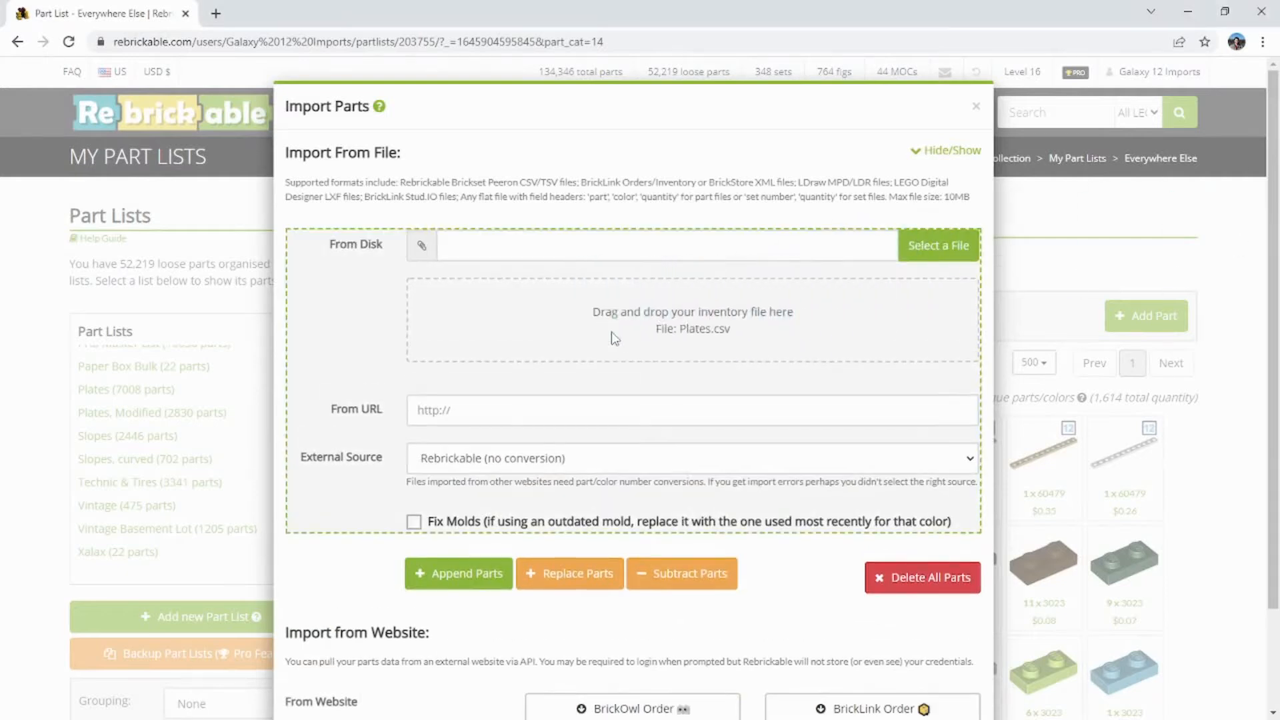
scroll(427, 520, down, 1)
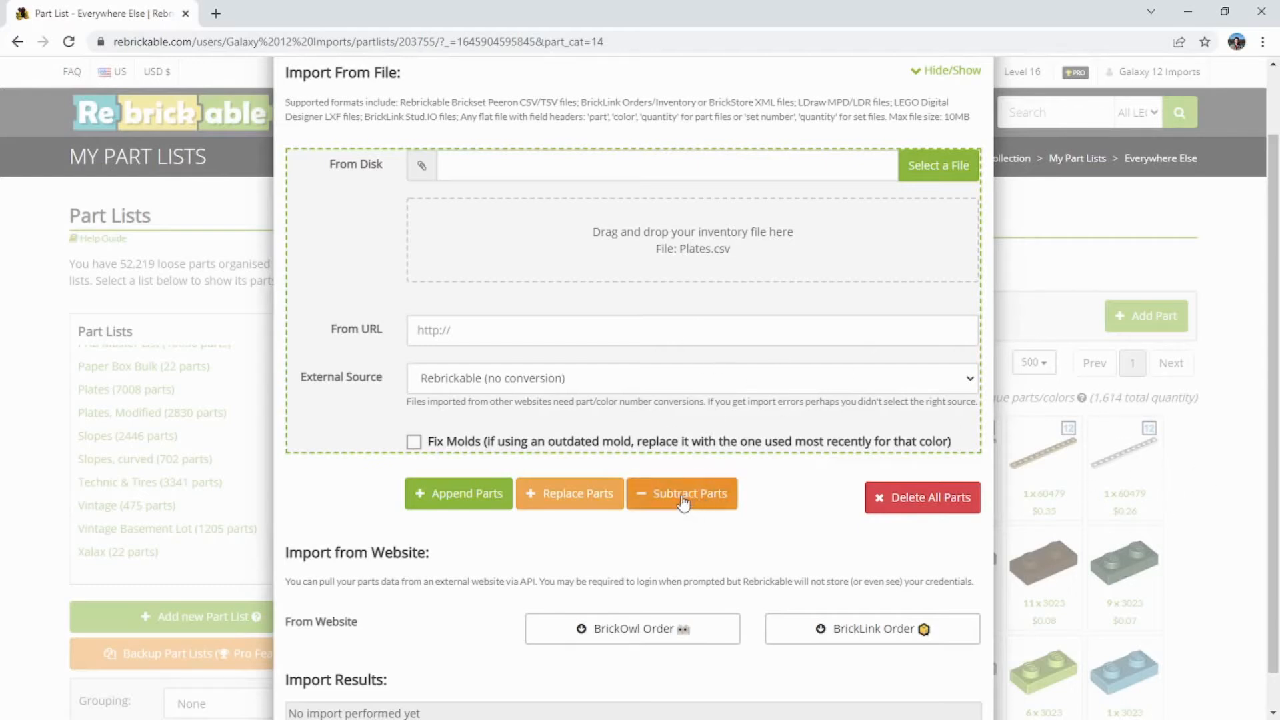
scroll(684, 504, down, 1)
click(687, 466)
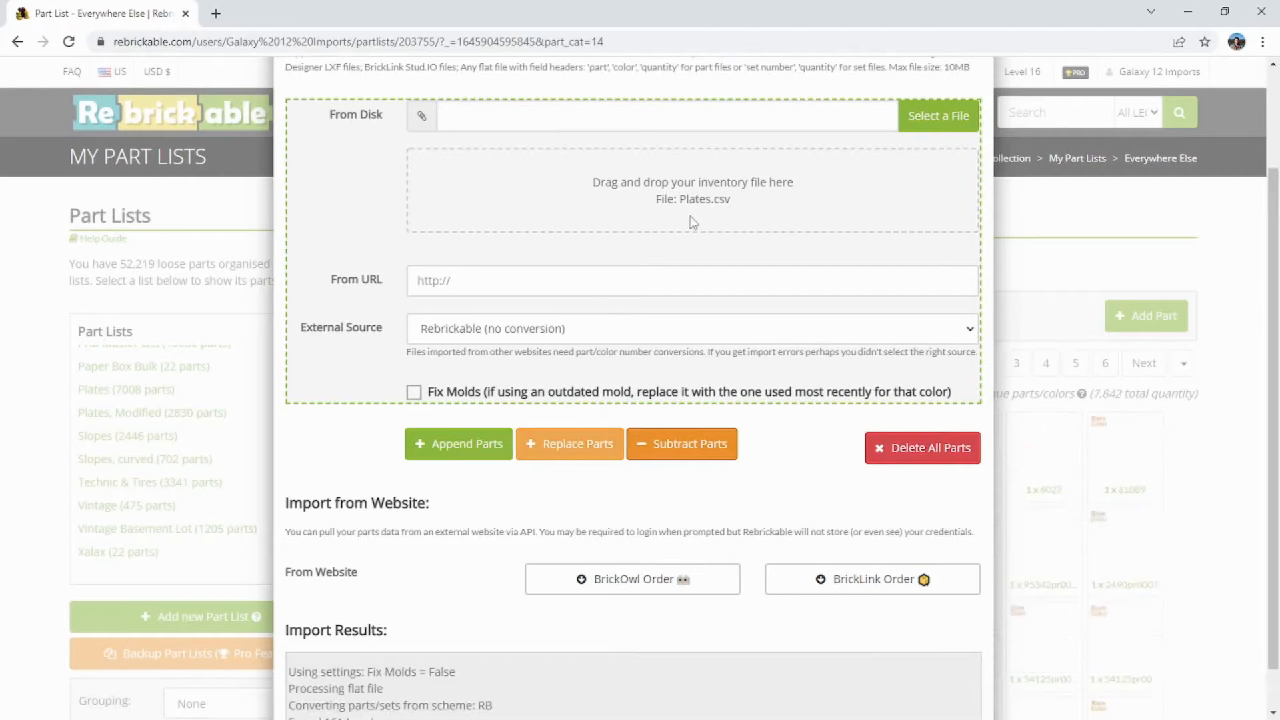
scroll(443, 614, down, 1)
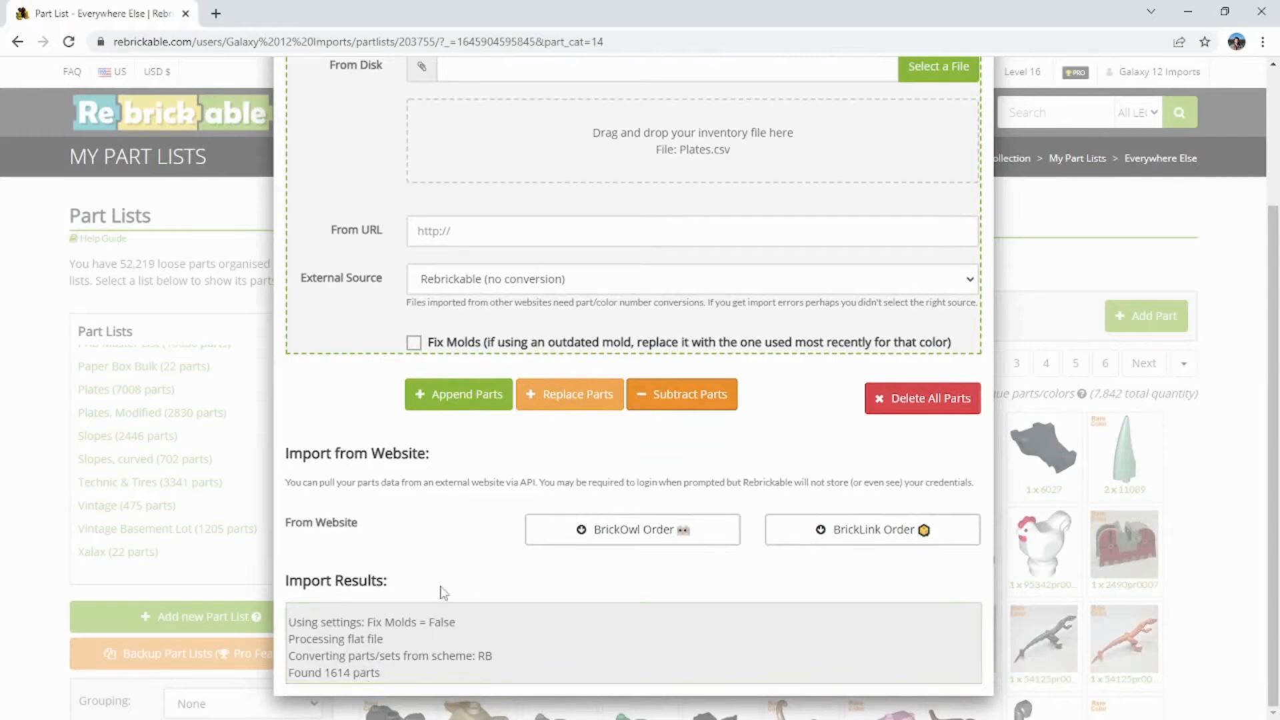
scroll(443, 591, up, 3)
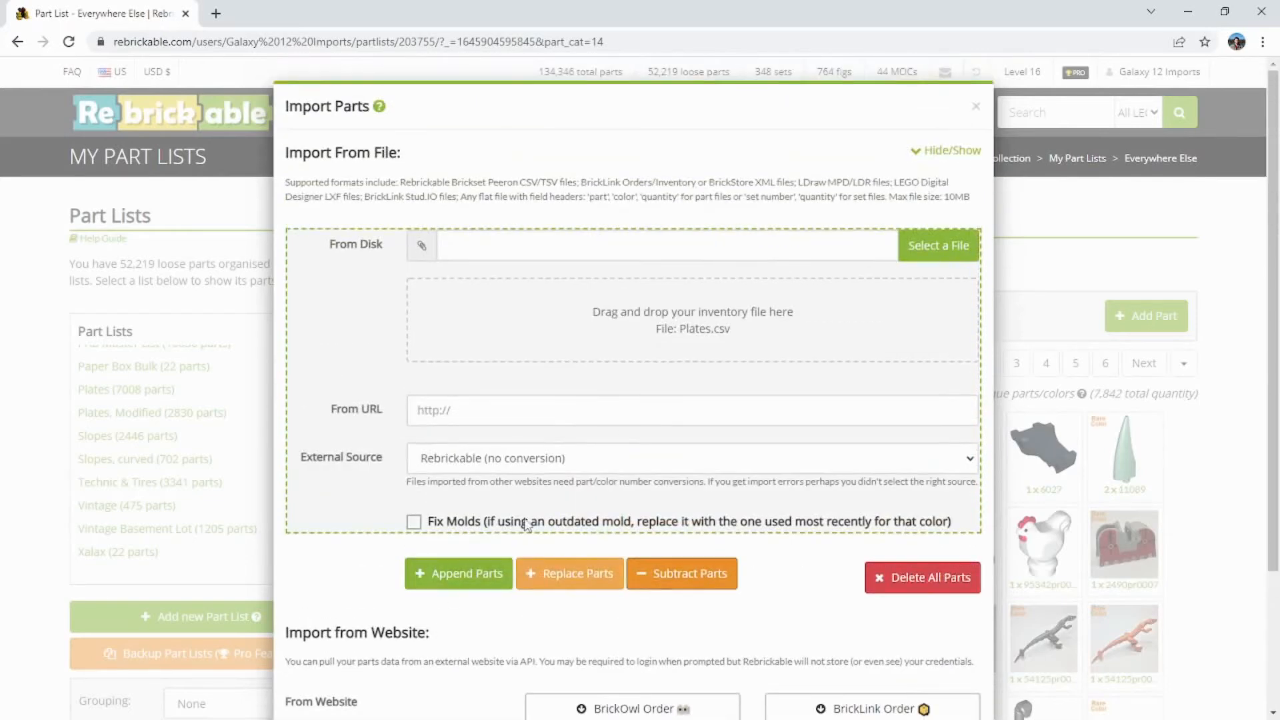
click(977, 109)
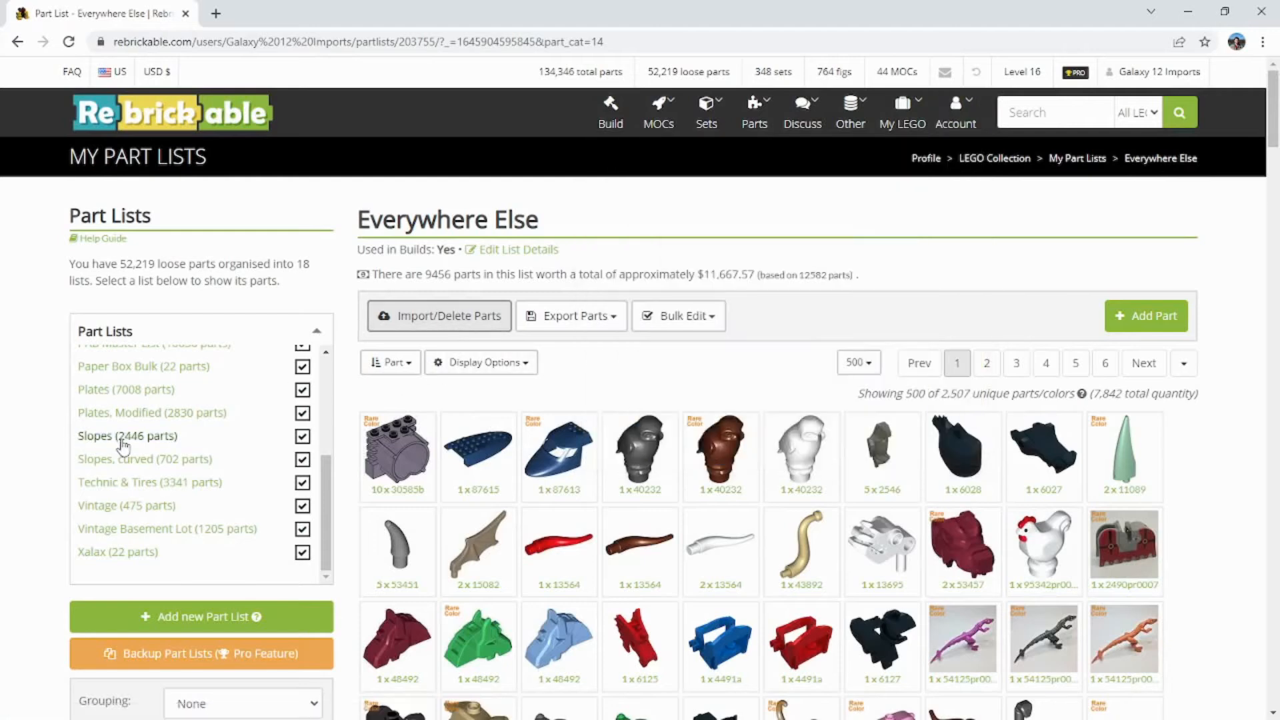
Step: Append the parts in Plates.csv to the Plates part list, check the import results, and close the import dialog
scroll(124, 484, up, 3)
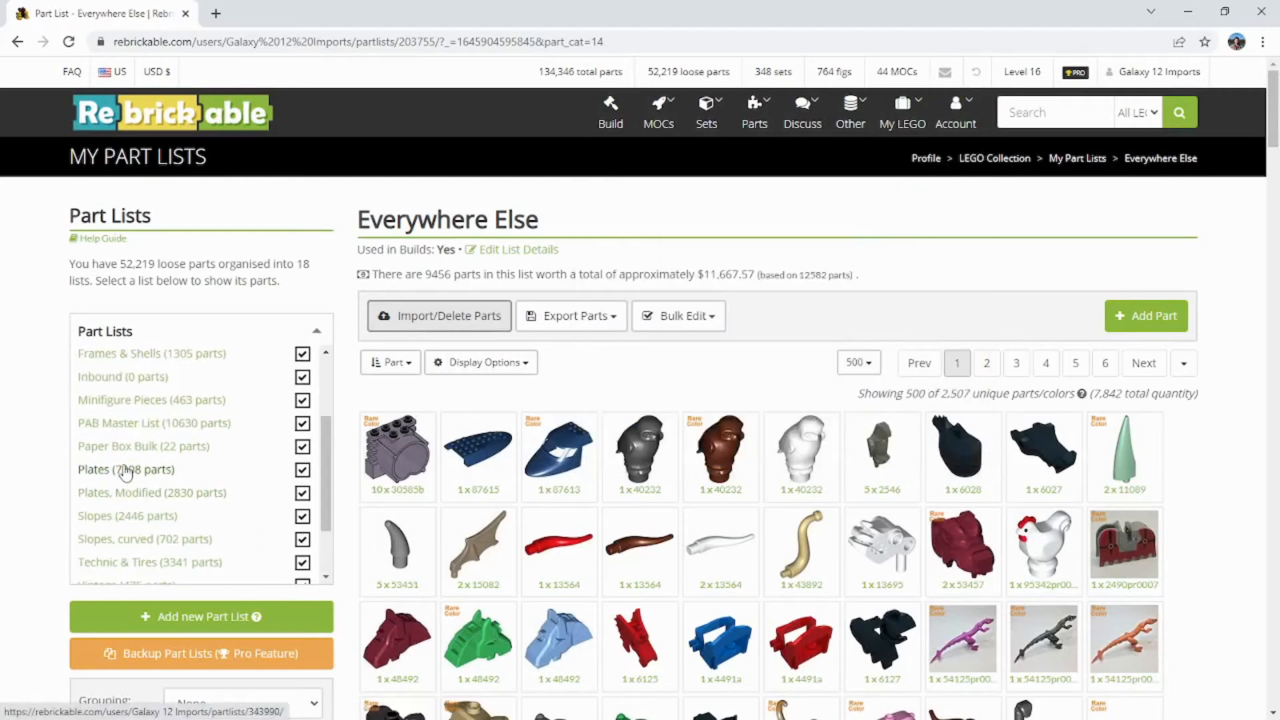
click(126, 471)
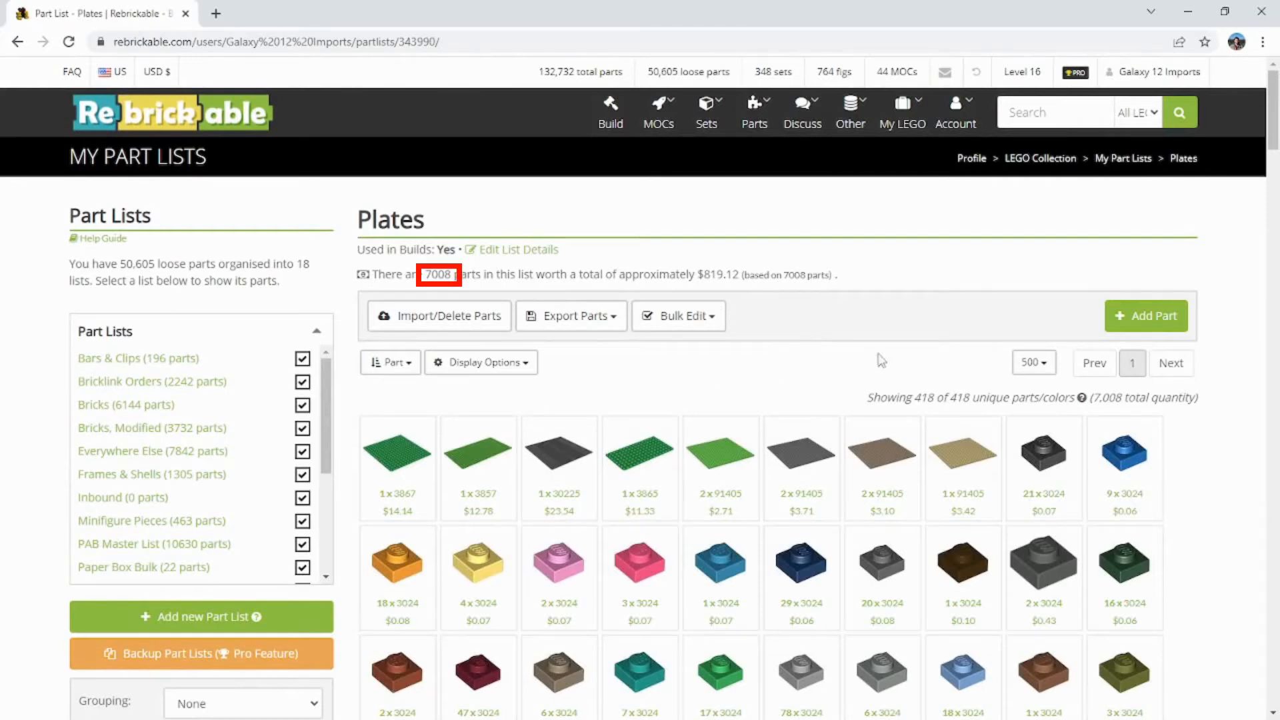
click(434, 318)
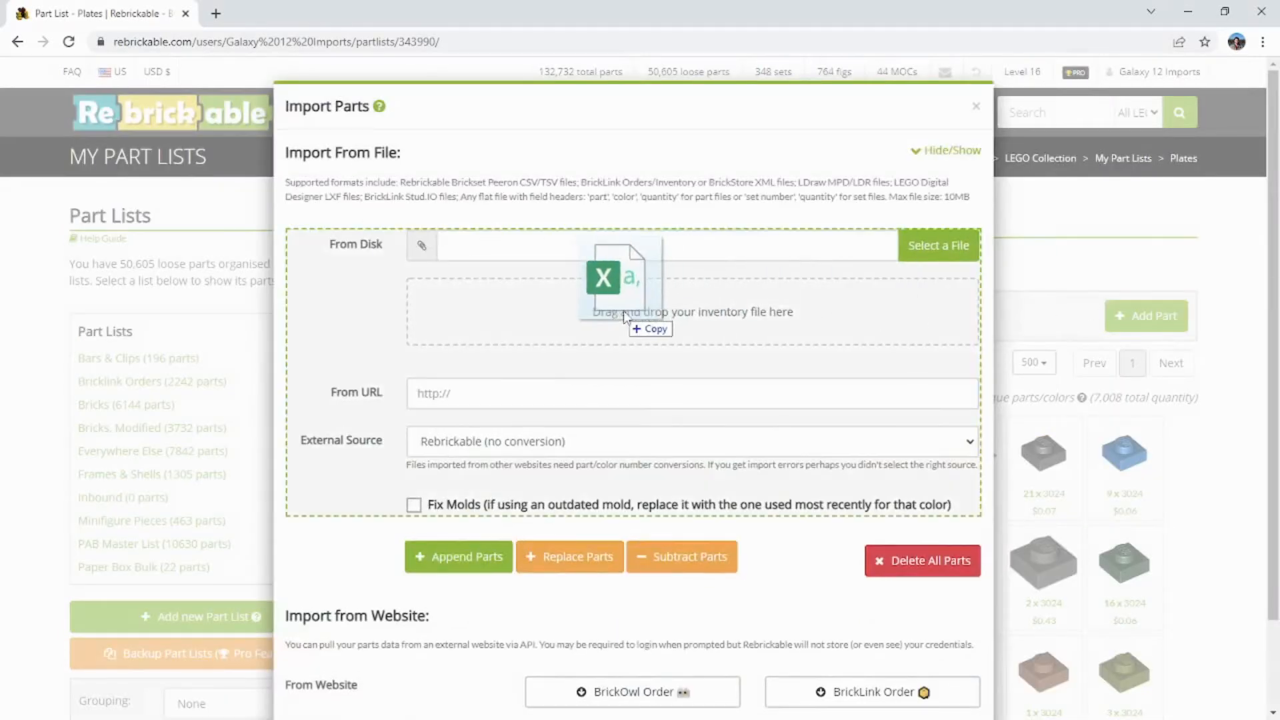
drag(600, 272, 628, 312)
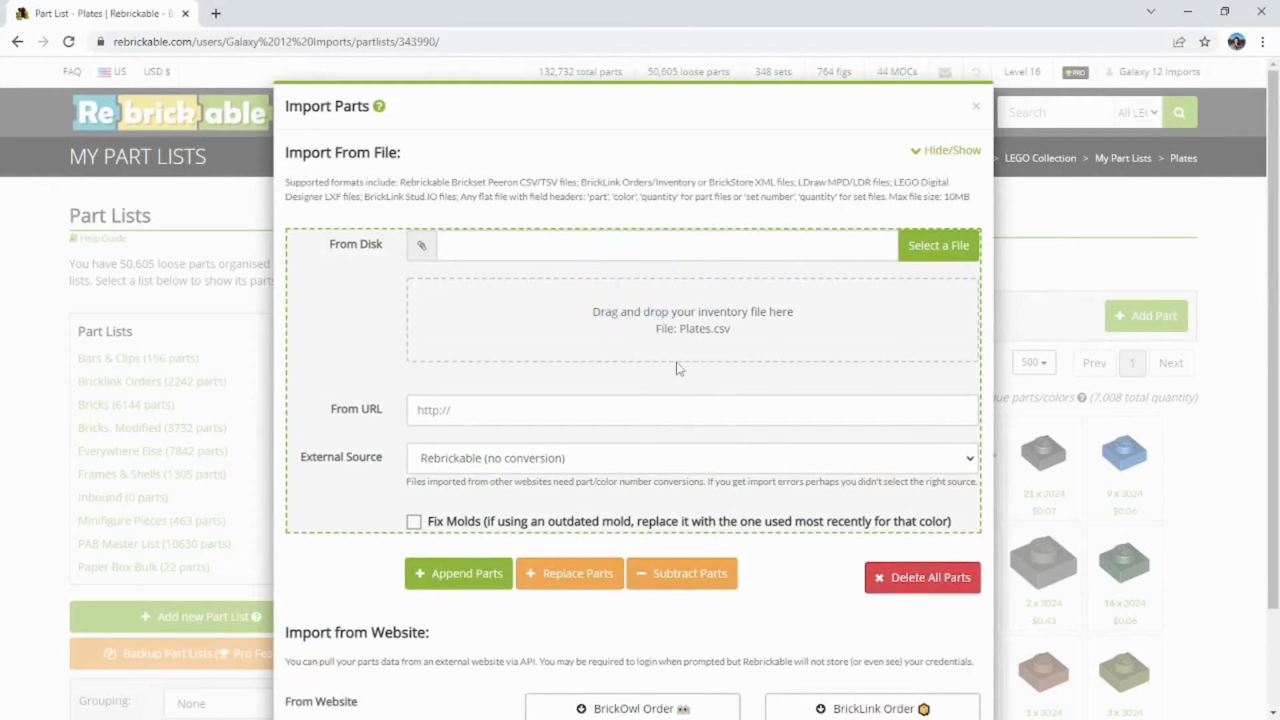
scroll(599, 406, down, 2)
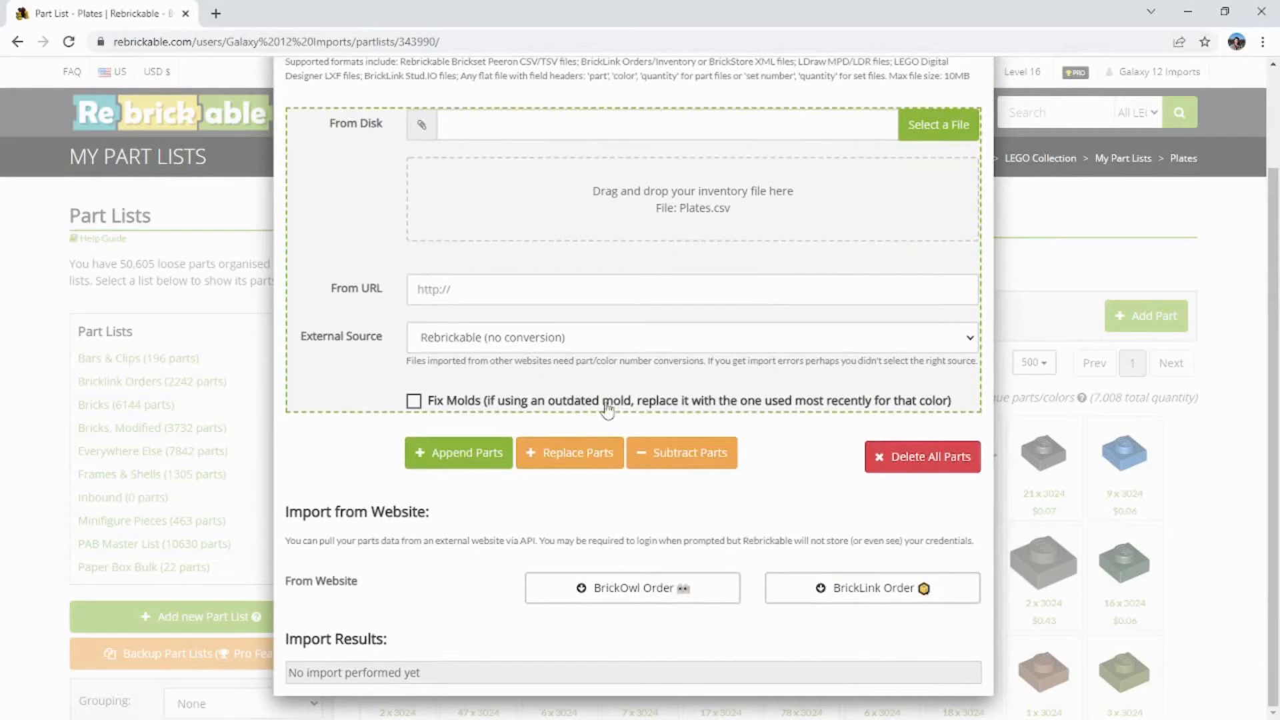
click(460, 460)
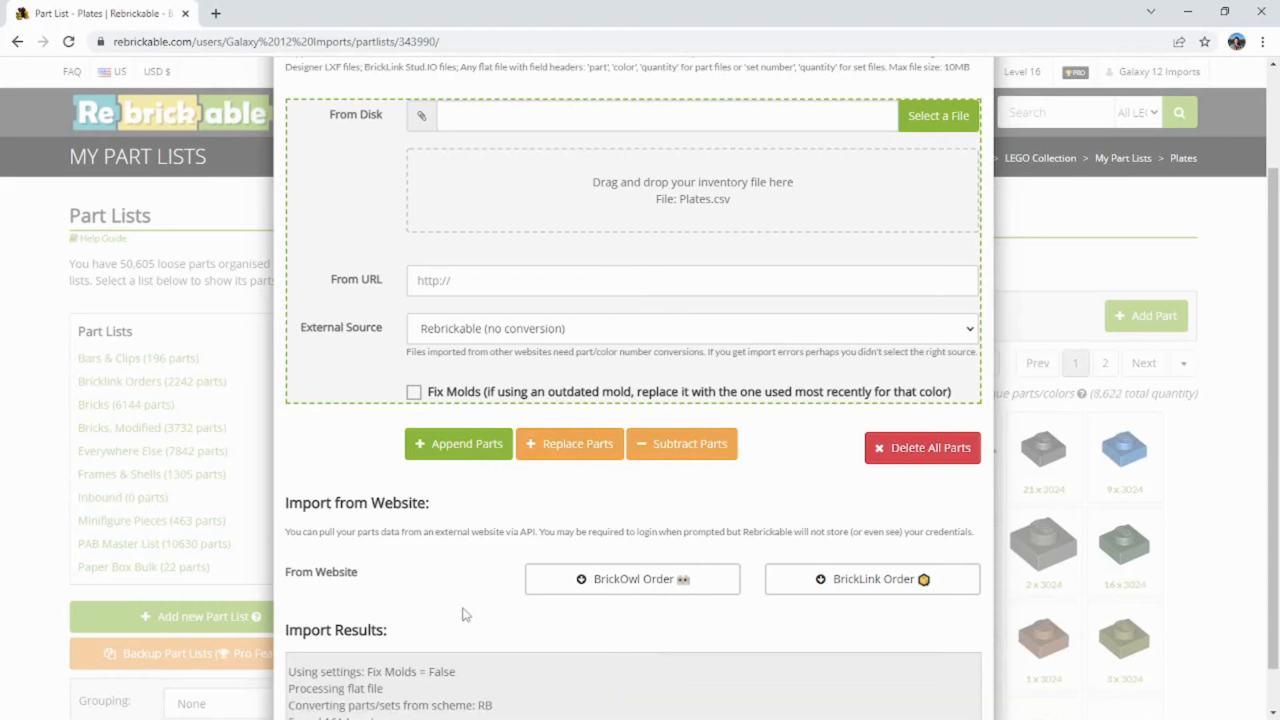
scroll(437, 607, down, 1)
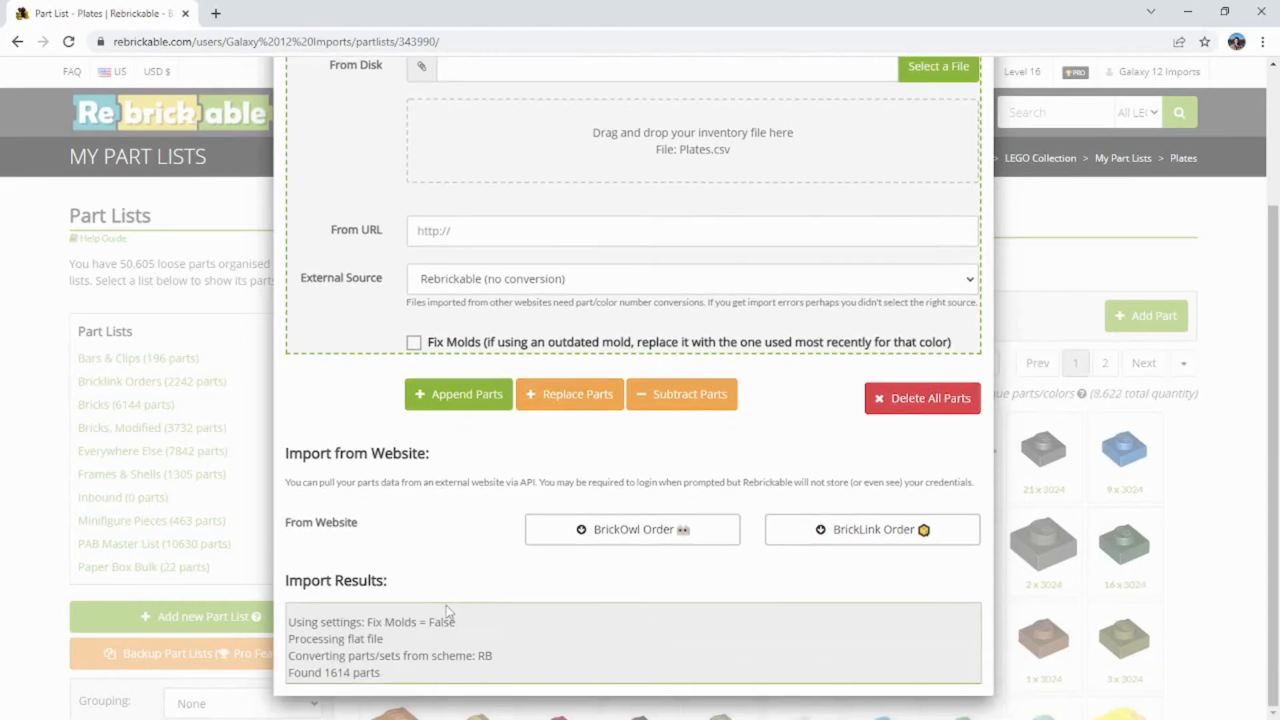
scroll(837, 283, up, 3)
click(976, 106)
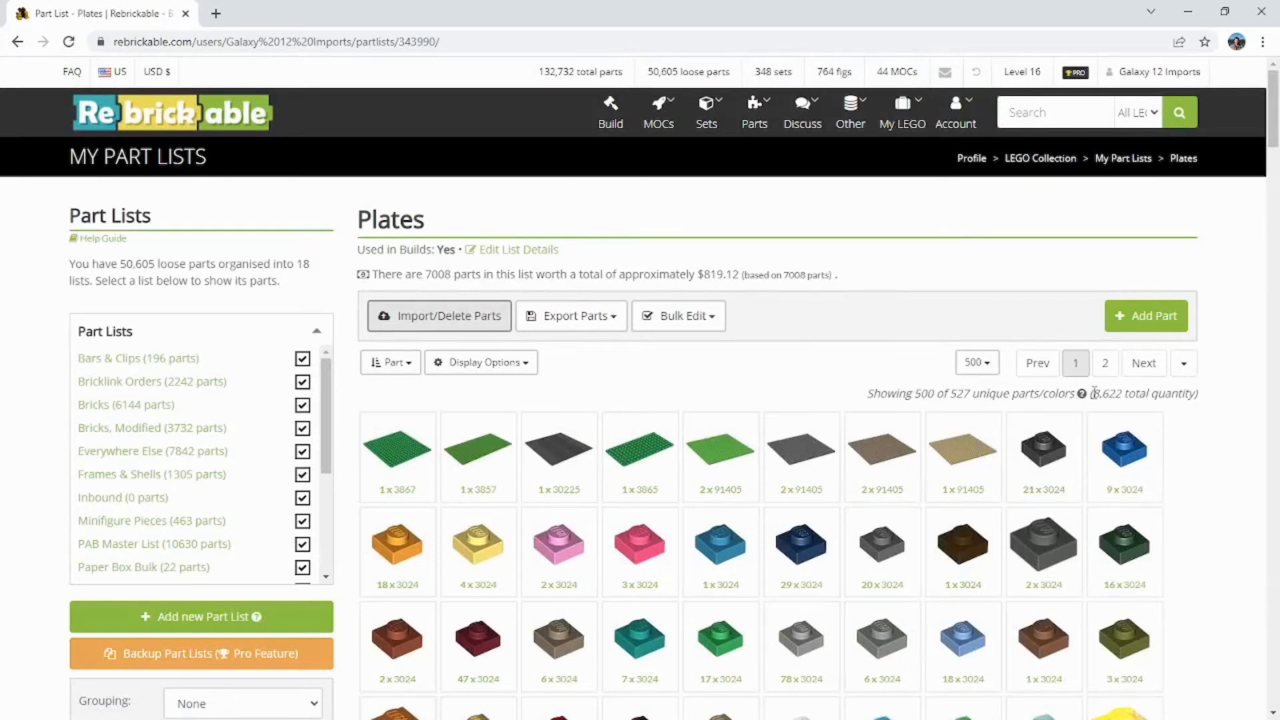
Step: Reload the Plates part list and check its total part count and the plates it contains
click(69, 42)
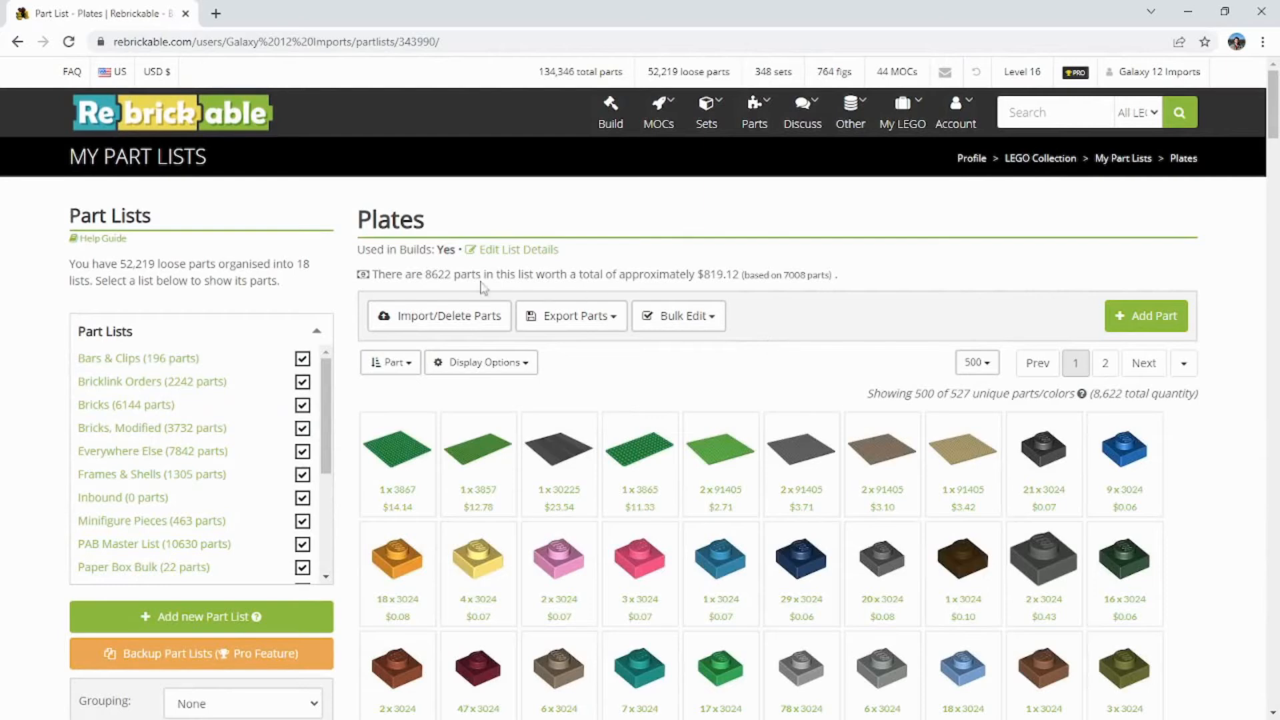
drag(427, 270, 454, 274)
click(423, 270)
scroll(810, 336, down, 3)
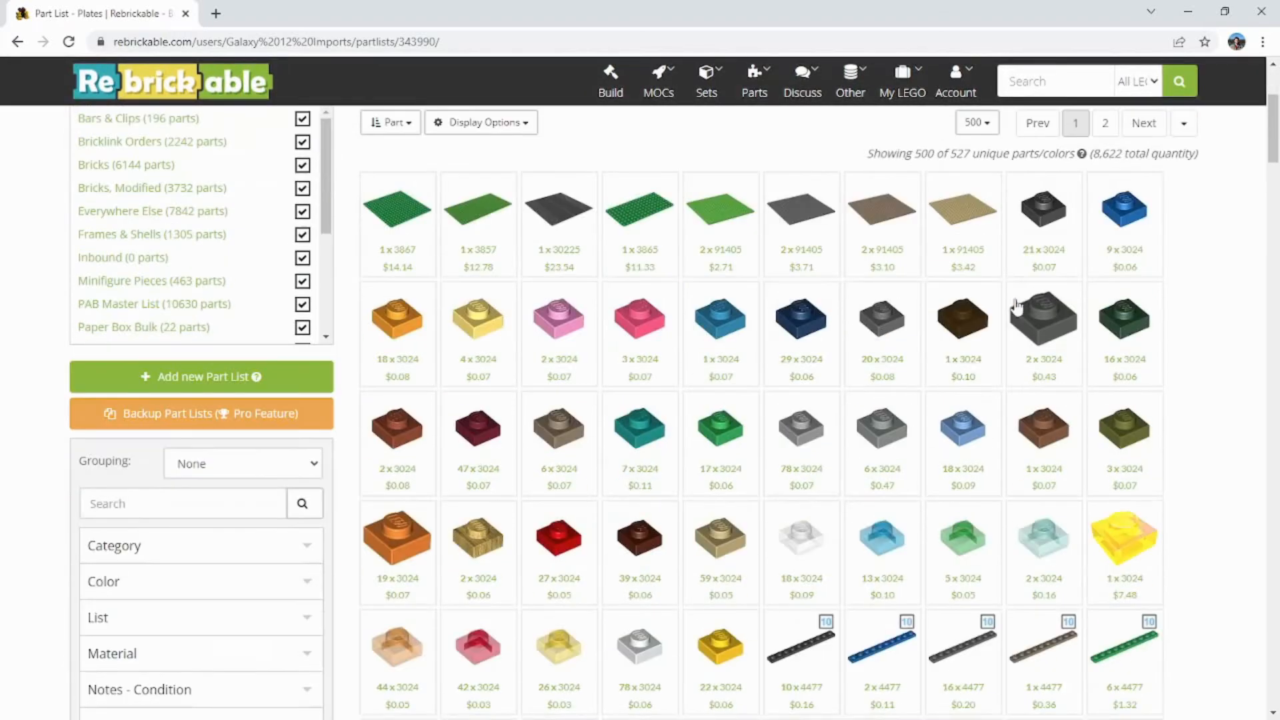
scroll(1179, 330, down, 4)
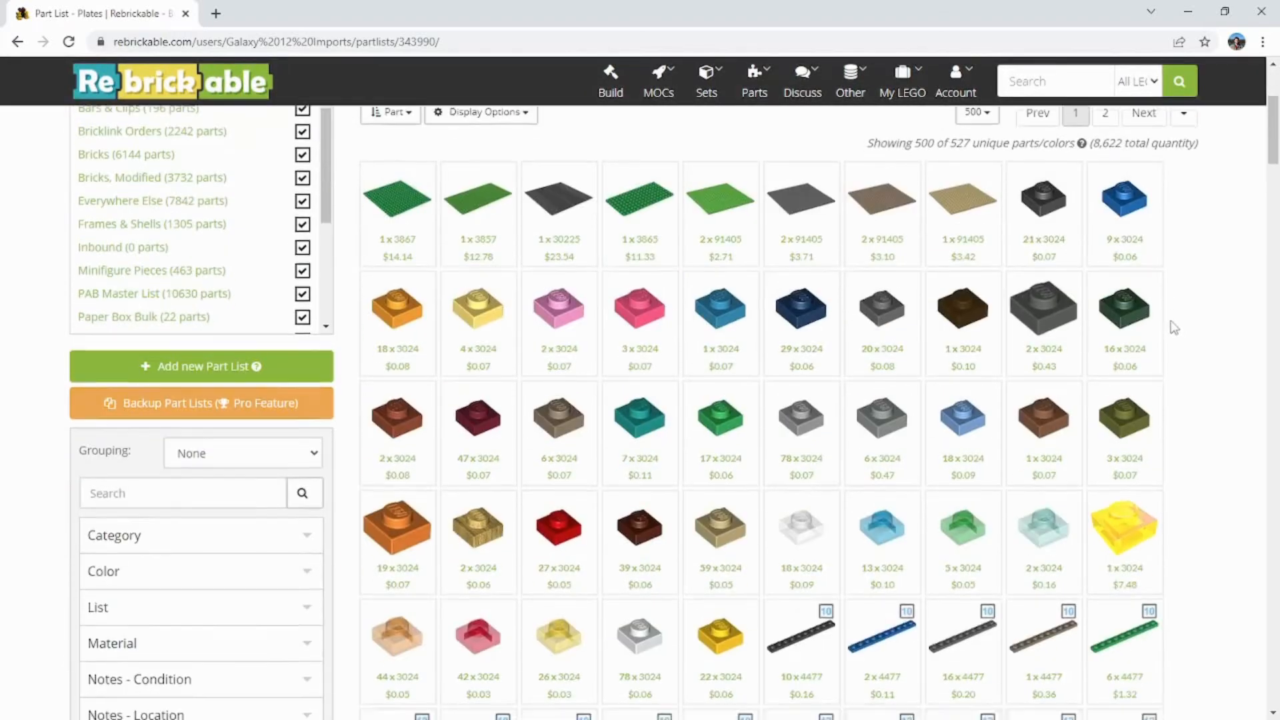
drag(1262, 178, 1258, 93)
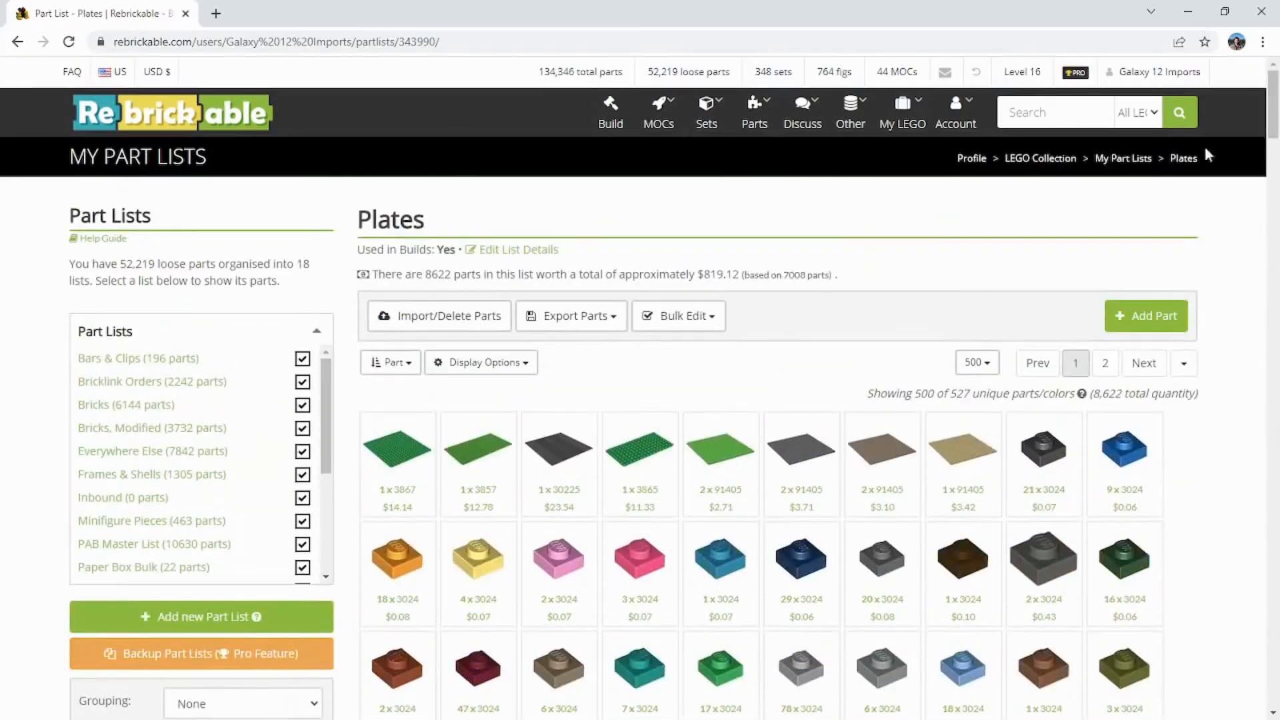
Step: Look through the available part lists and their part counts, from Bars & Clips to Xalax
scroll(140, 493, down, 3)
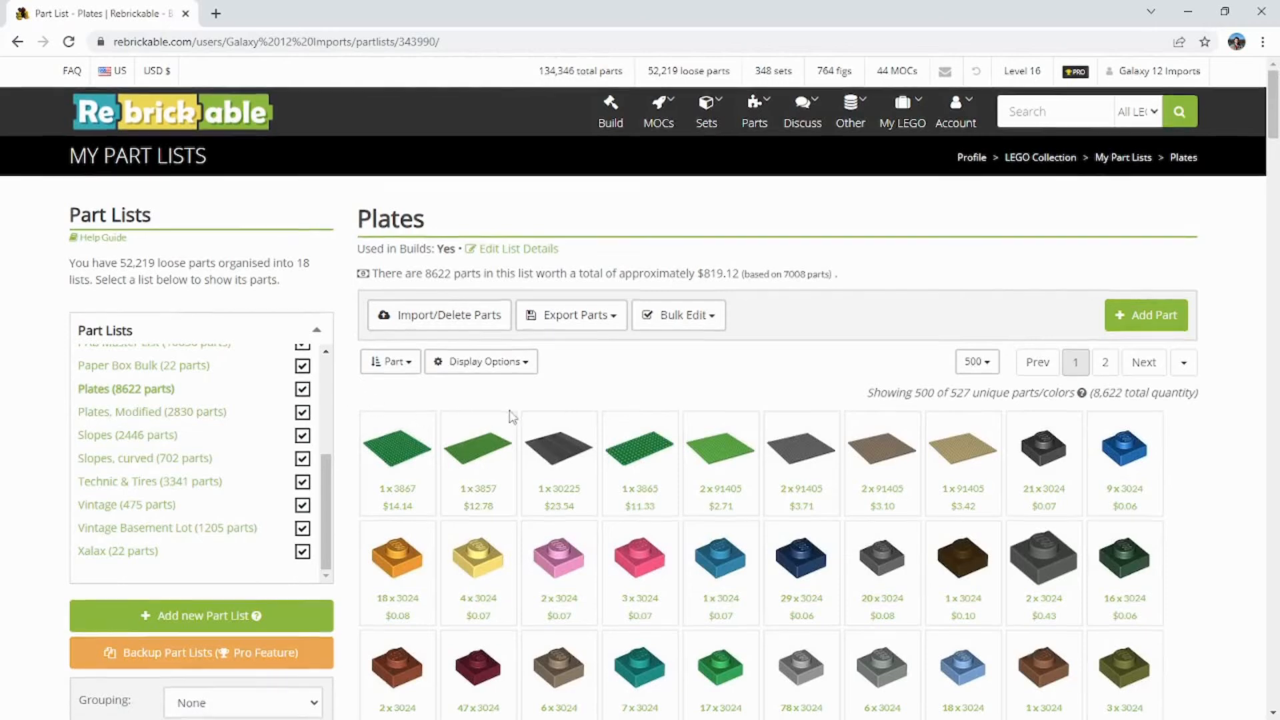
scroll(533, 427, down, 1)
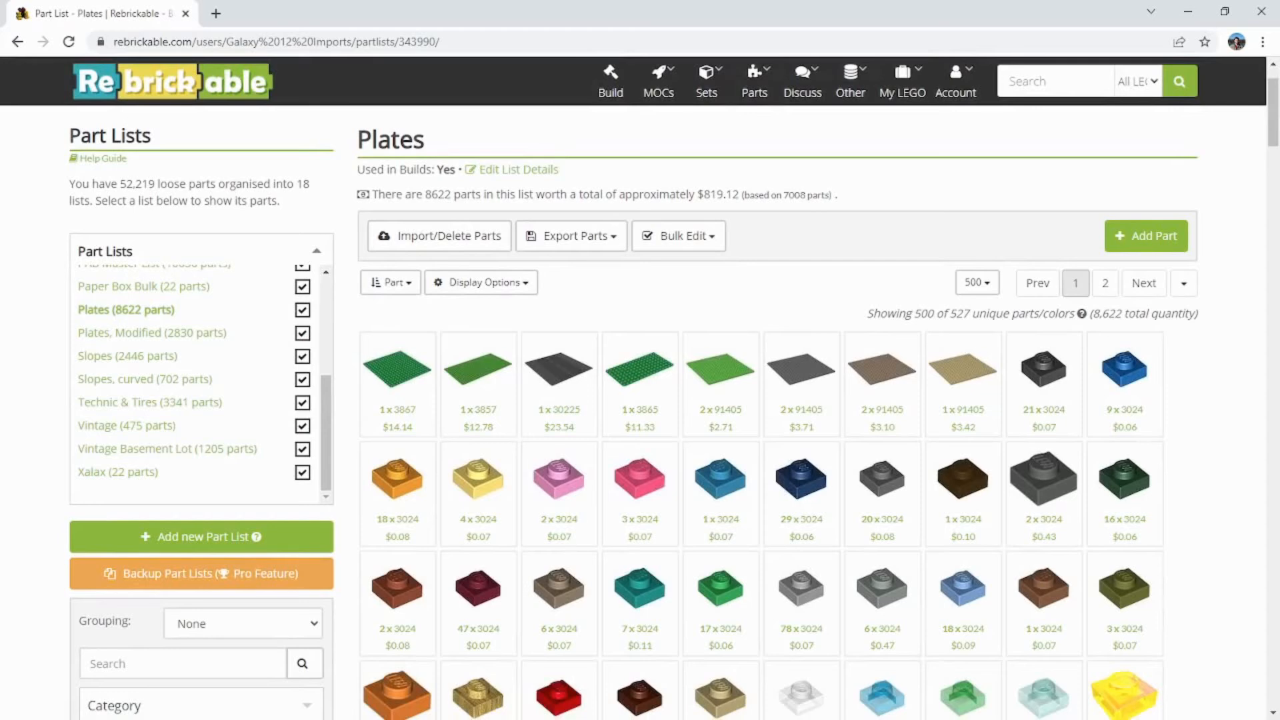
drag(1279, 293, 1279, 327)
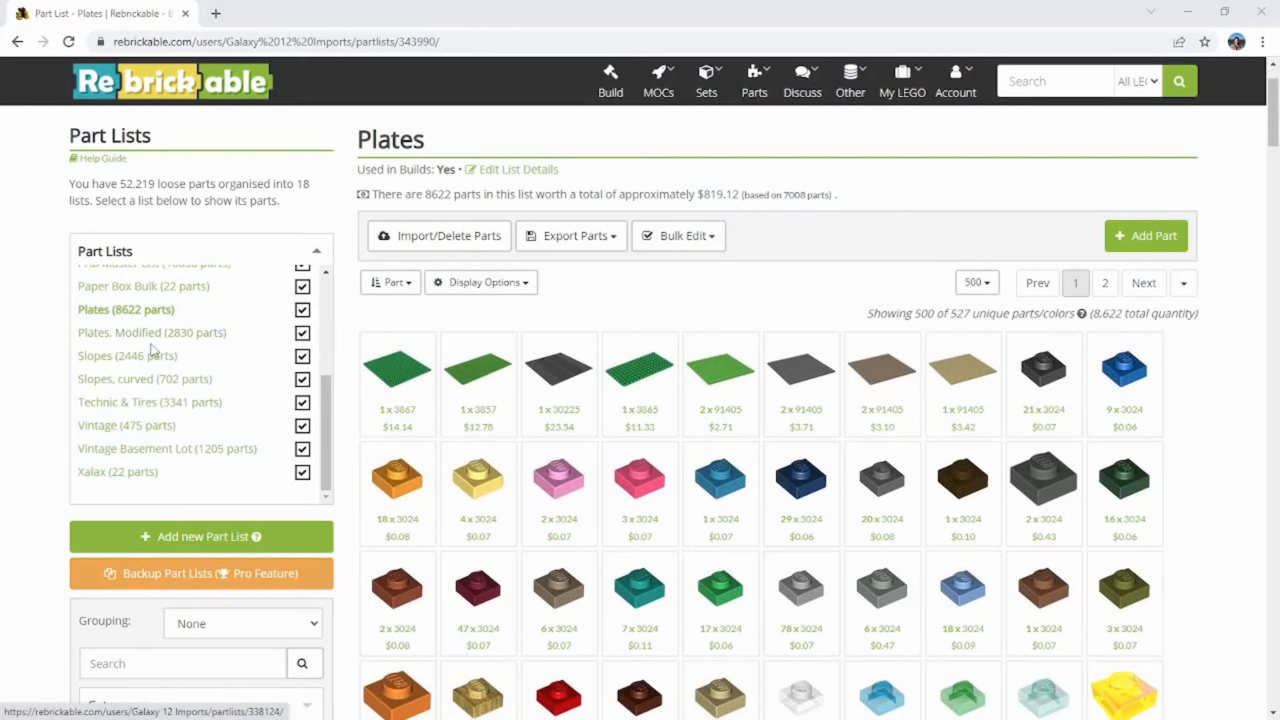
scroll(150, 350, up, 1)
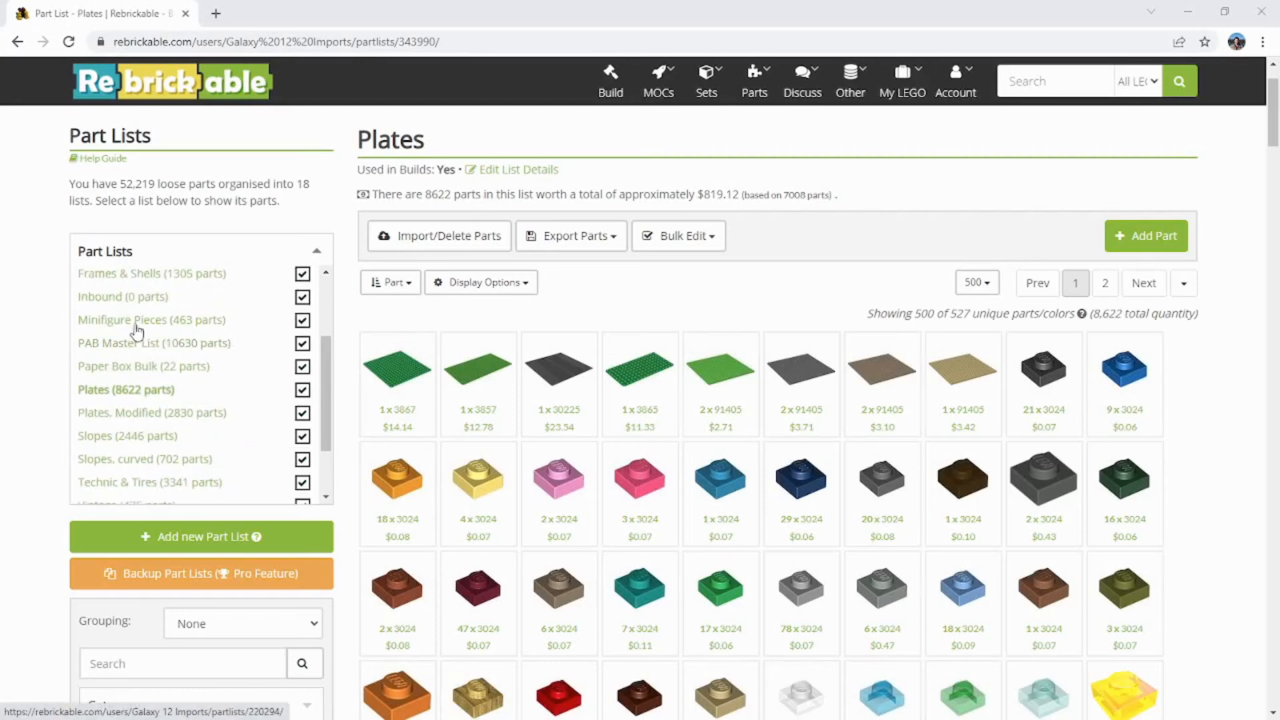
scroll(62, 430, down, 2)
scroll(62, 434, up, 2)
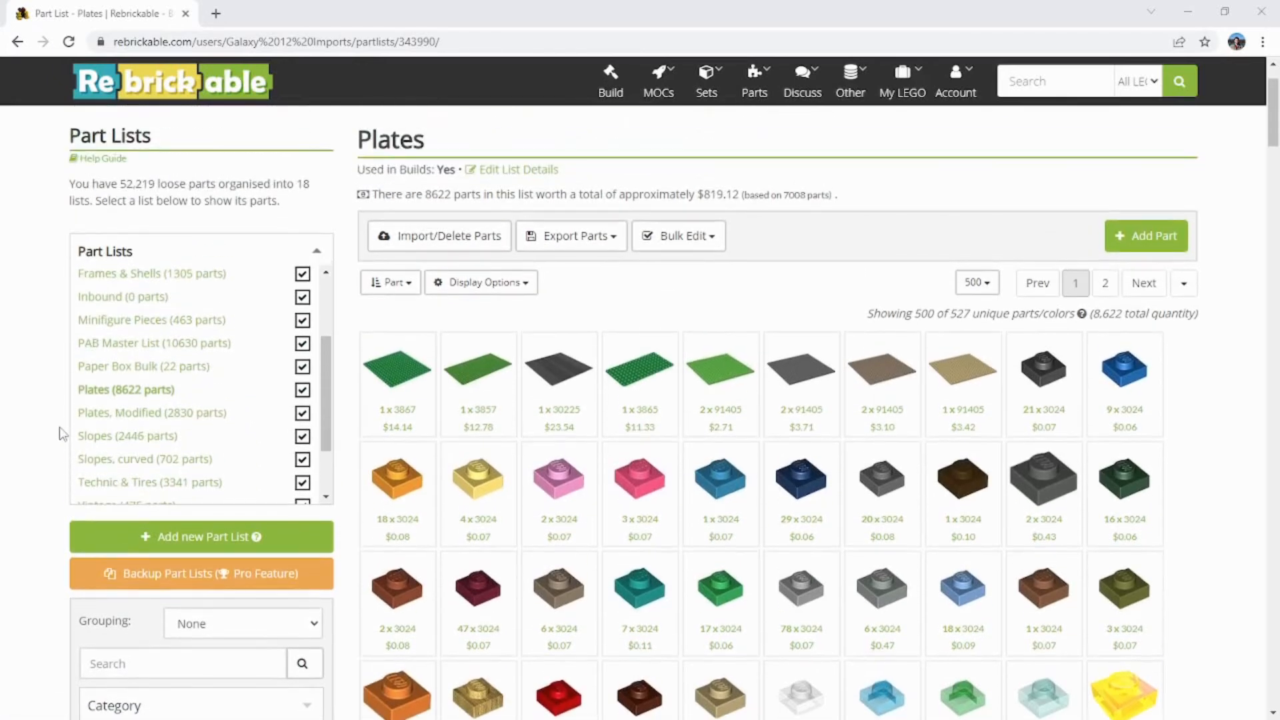
scroll(55, 430, up, 1)
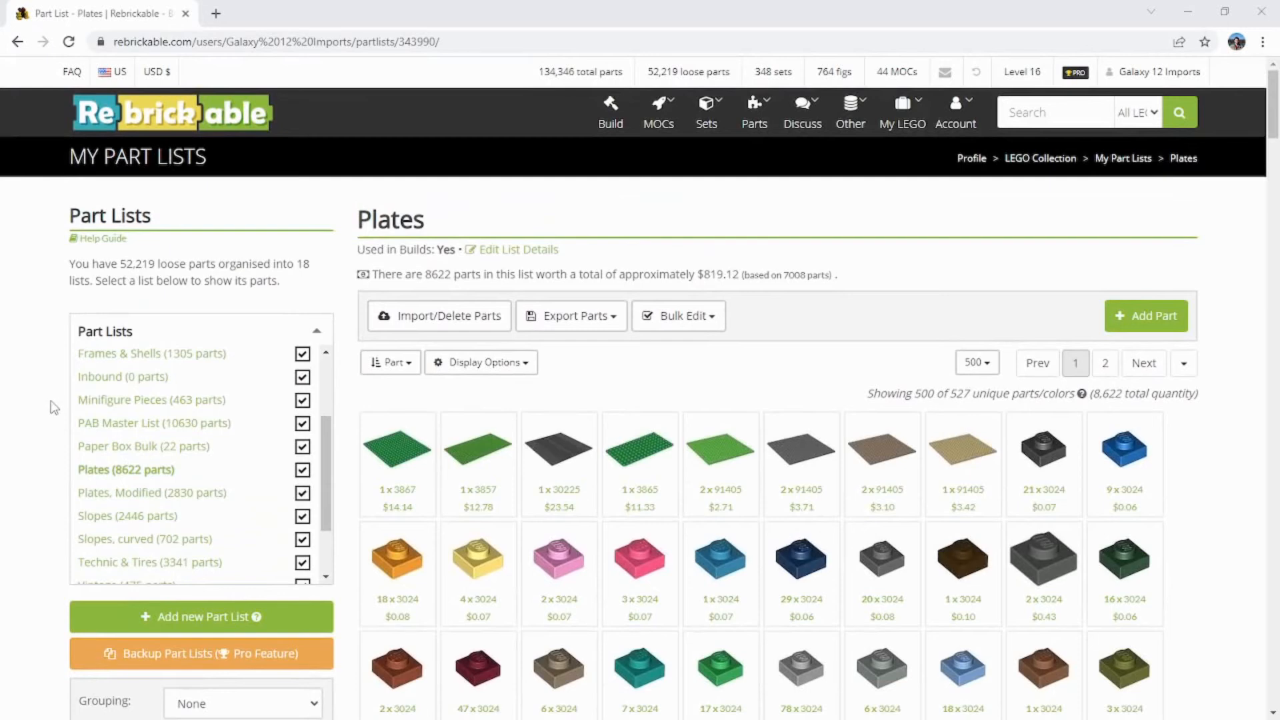
scroll(150, 420, up, 1)
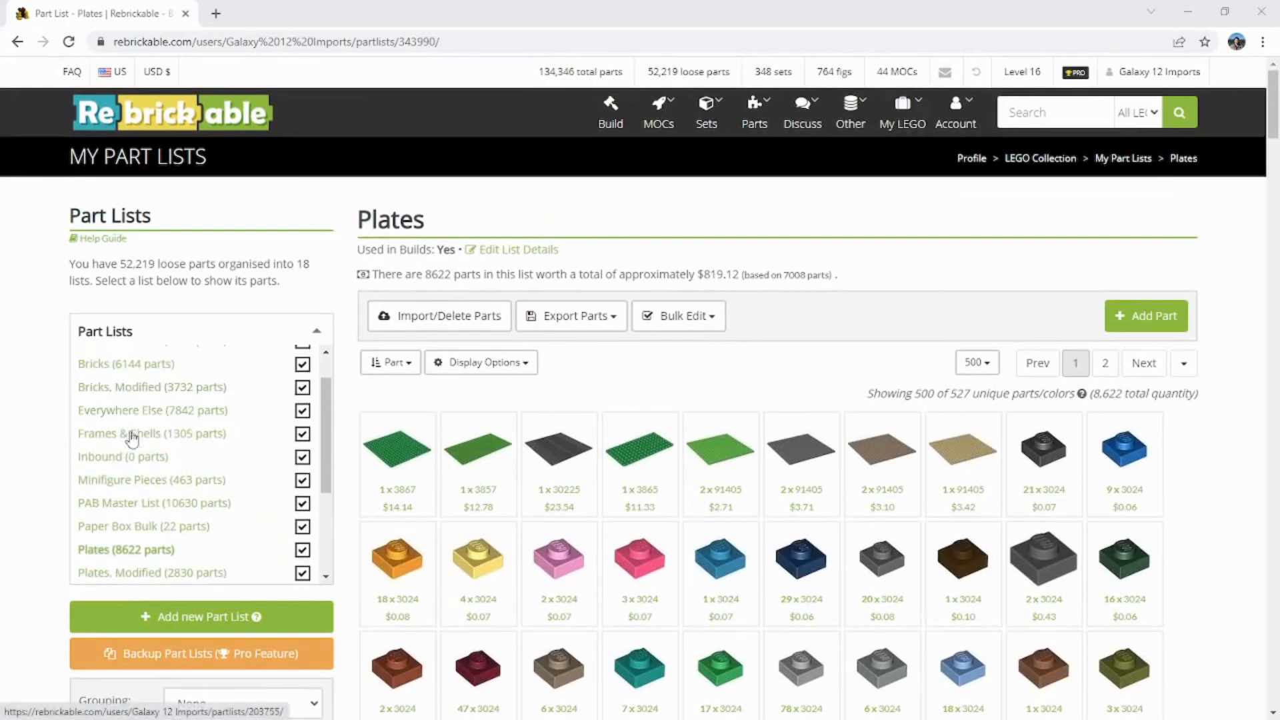
scroll(115, 430, up, 1)
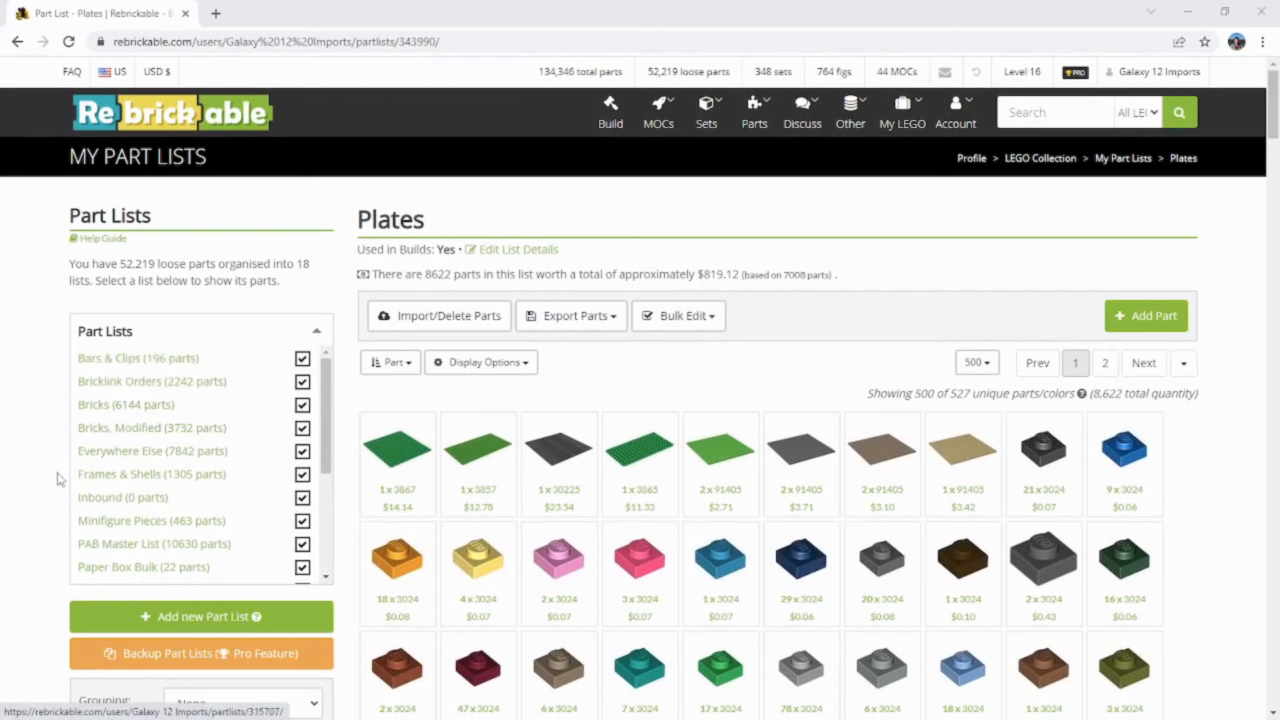
scroll(45, 486, down, 5)
scroll(45, 486, down, 3)
scroll(56, 459, up, 2)
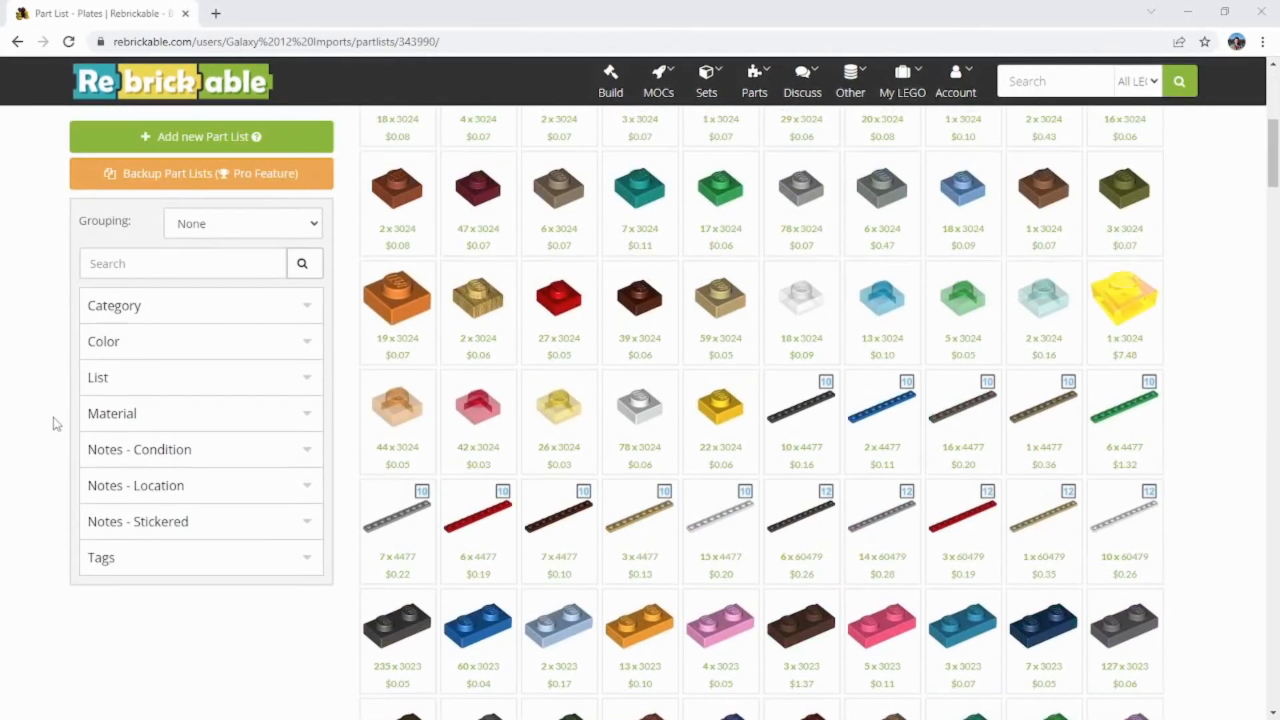
Step: Examine the Category and Color filter options available for the Plates part list
click(200, 314)
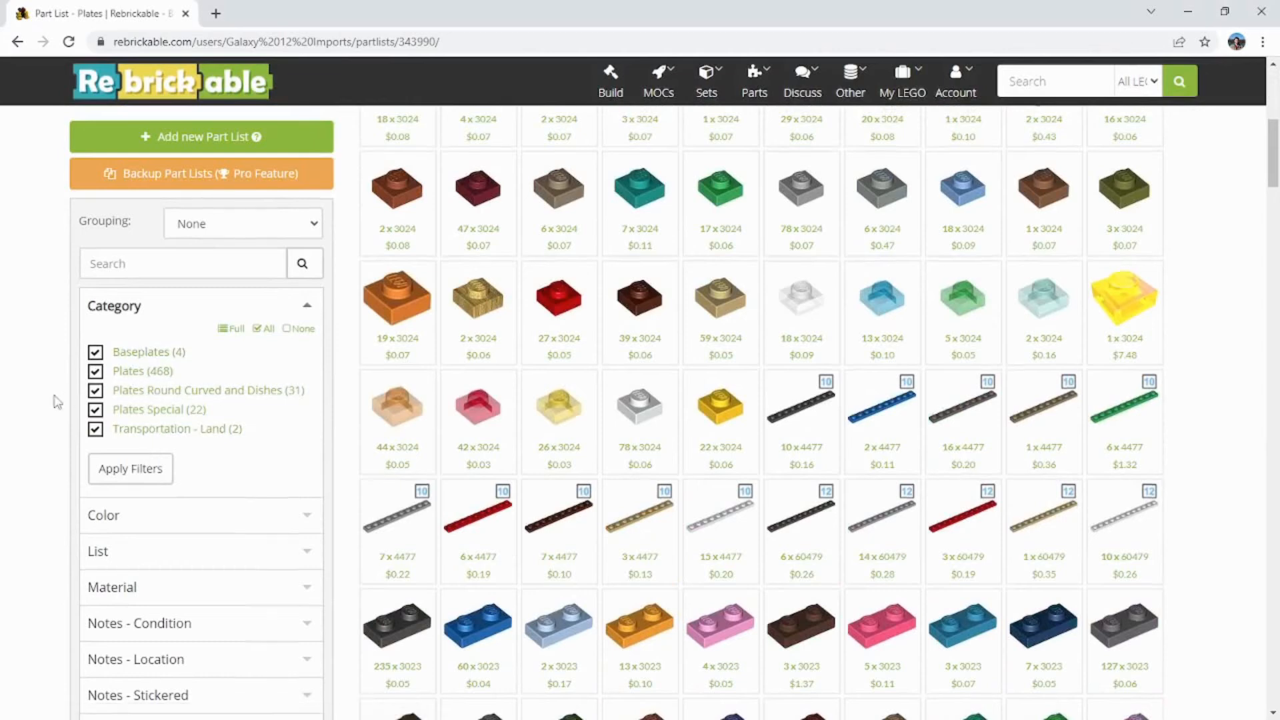
scroll(50, 403, up, 5)
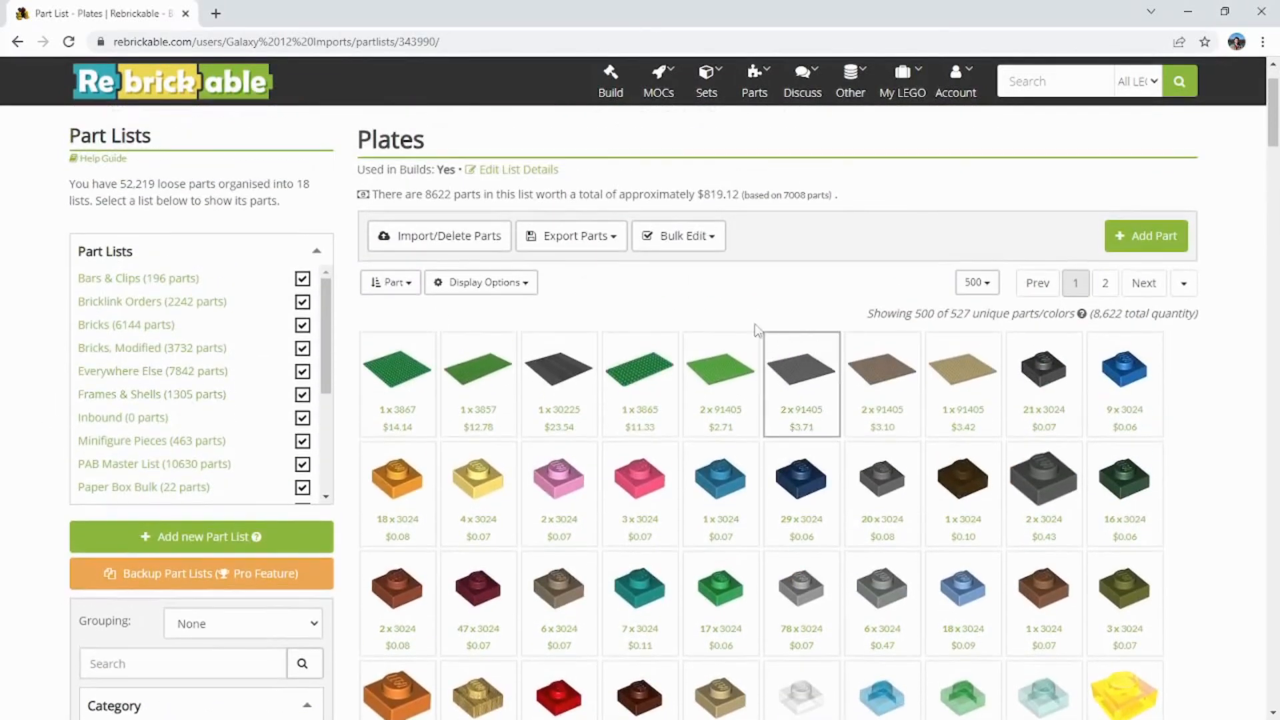
scroll(80, 442, down, 1)
scroll(40, 466, down, 6)
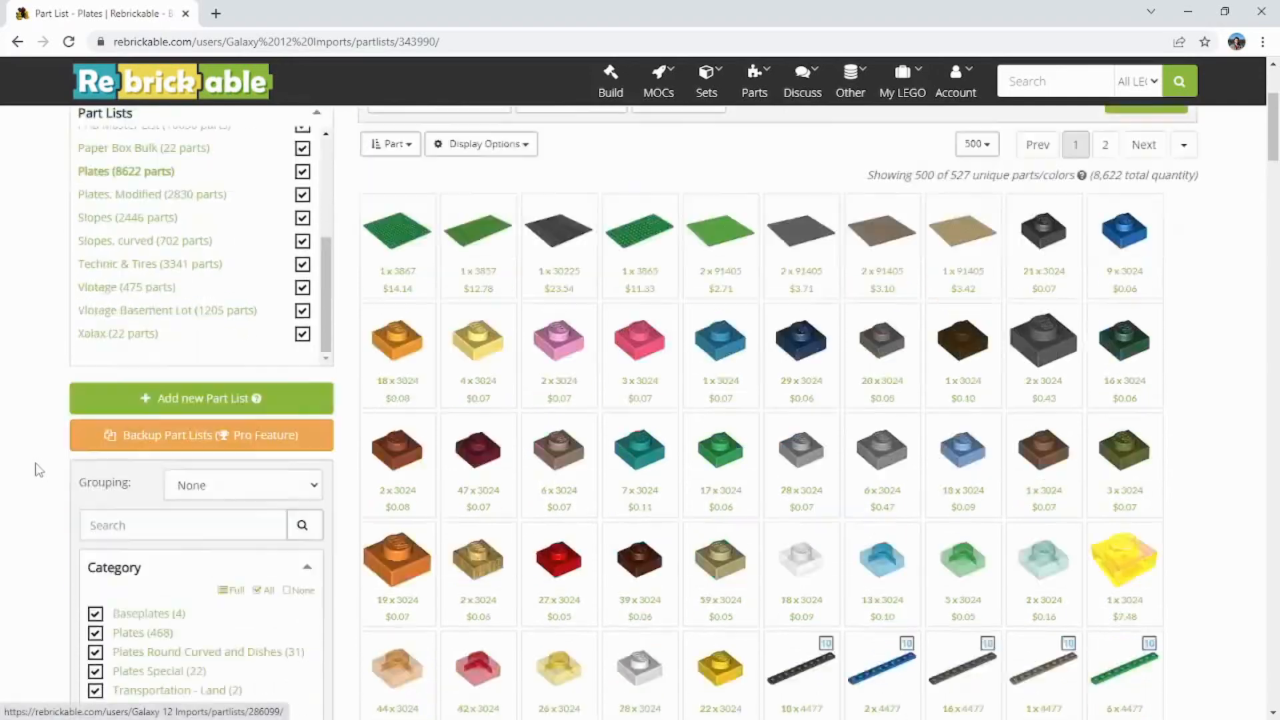
click(123, 515)
scroll(127, 517, down, 2)
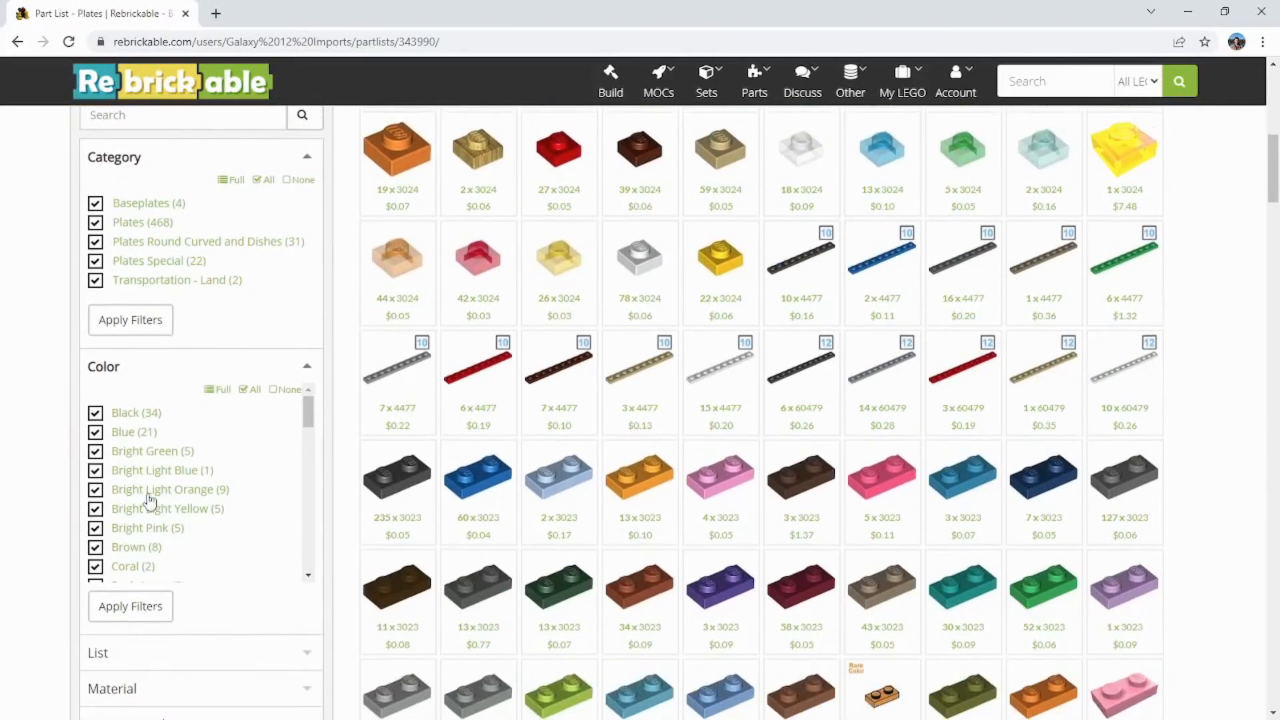
scroll(147, 515, down, 1)
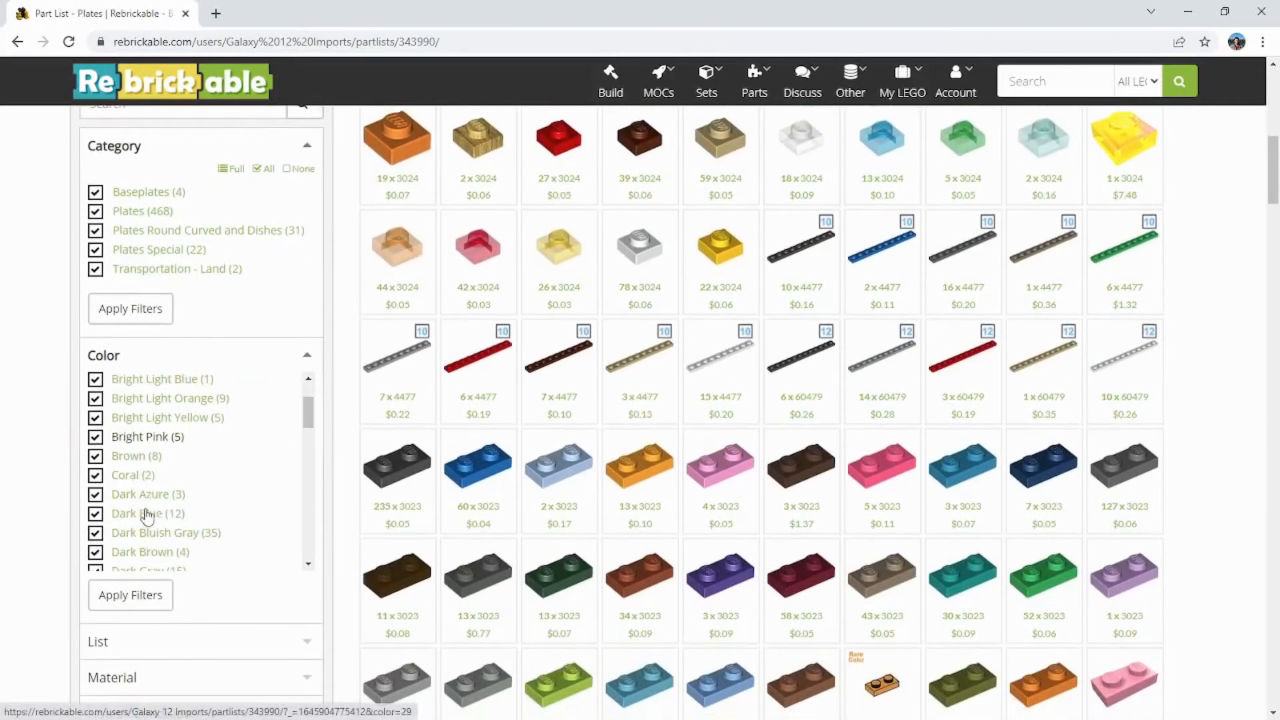
scroll(147, 515, down, 1)
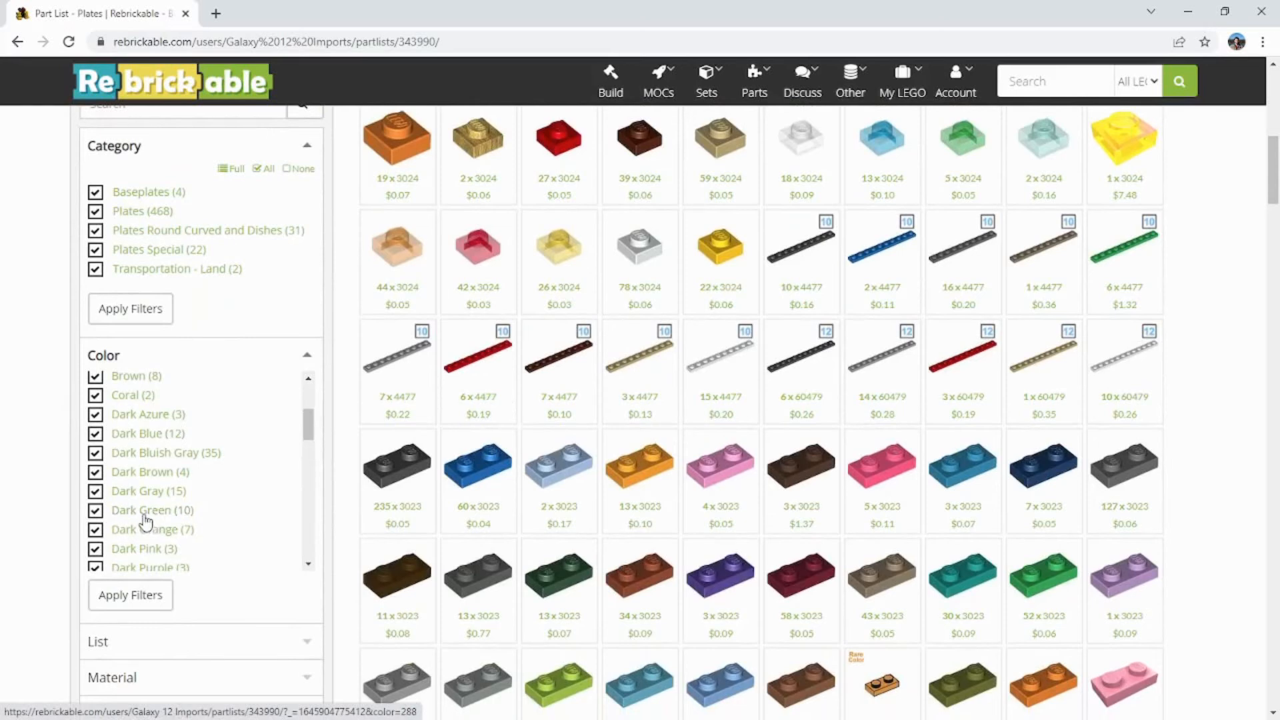
Step: Show only the Dark Green parts of the Plates list and open the full details page of Plate 1 x 2 (3023)
click(145, 515)
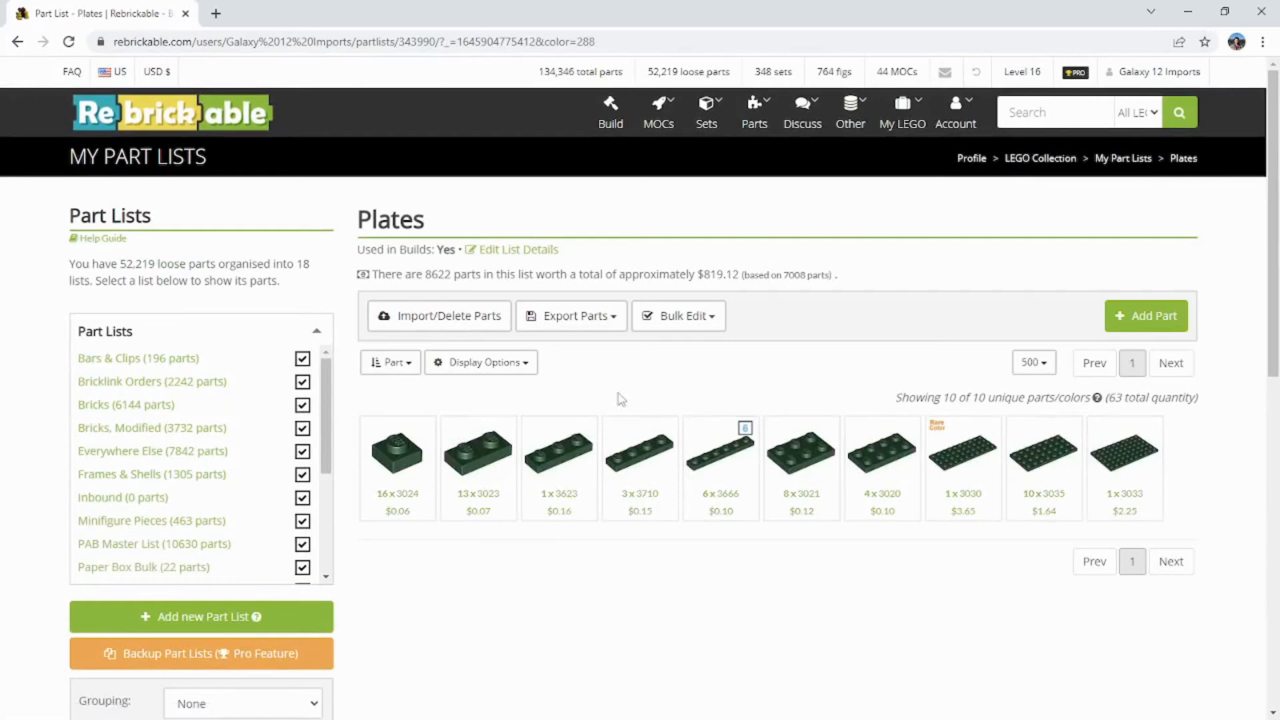
click(478, 457)
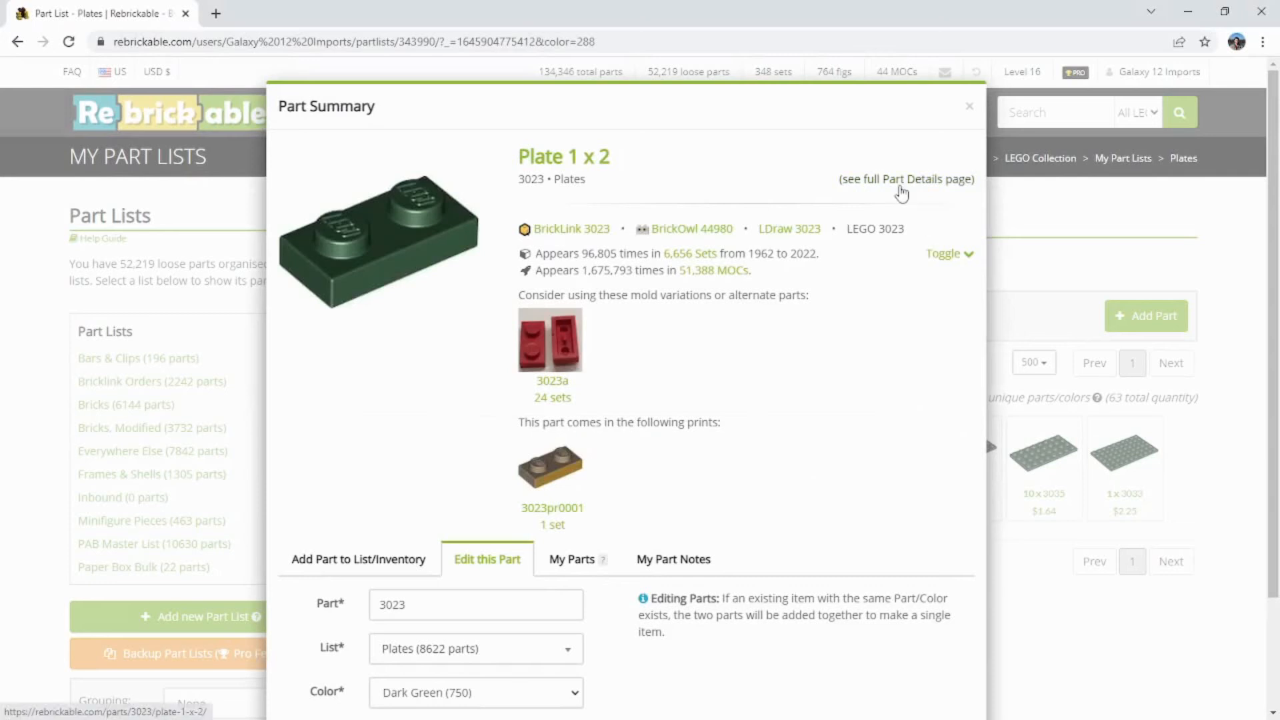
click(902, 192)
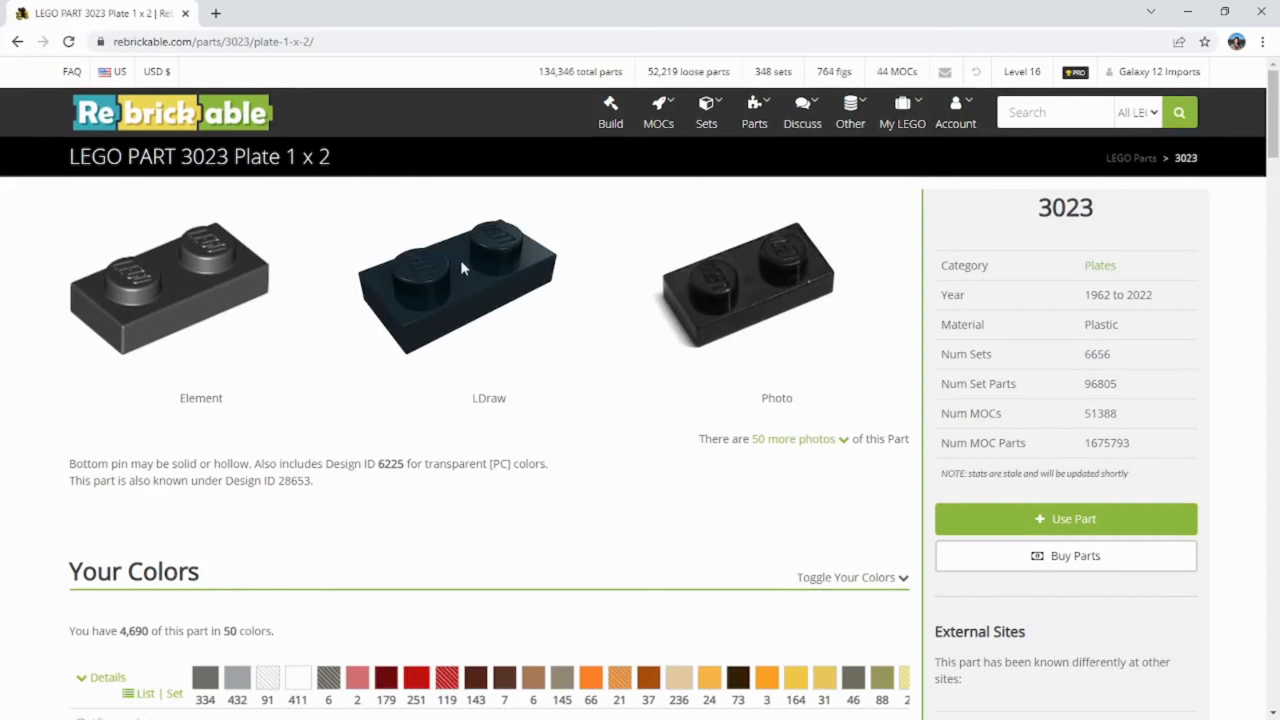
Step: Examine the Your Colors table for part 3023, comparing quantities per color across the set and part lists
scroll(507, 306, down, 5)
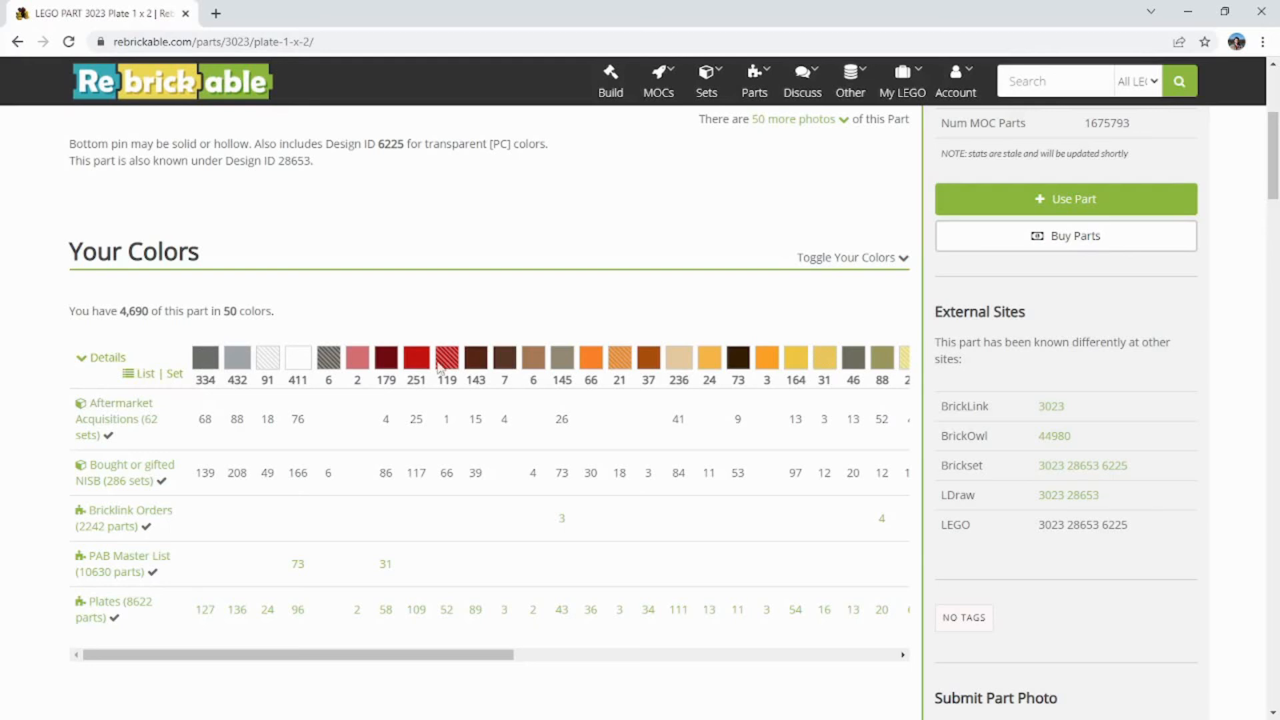
drag(358, 662, 293, 651)
scroll(18, 545, up, 2)
scroll(18, 545, up, 3)
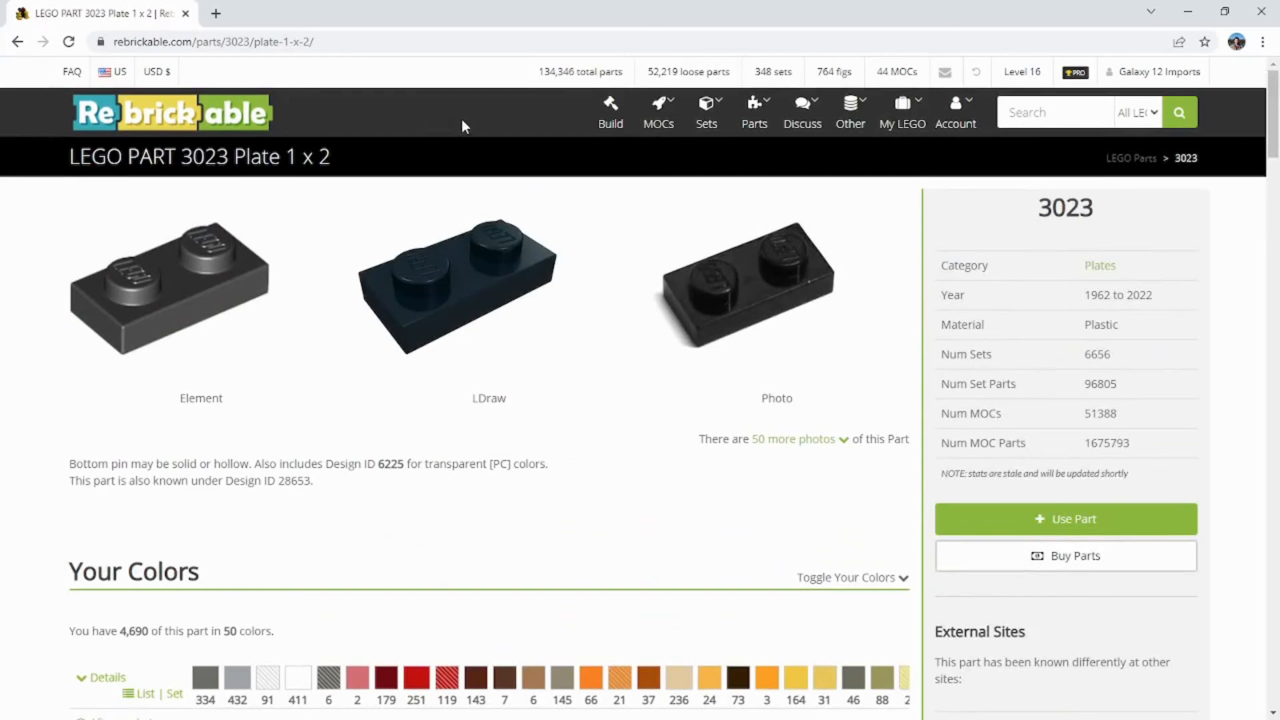
Step: Open the overview of all loose parts and review the part lists and available filter categories
click(665, 77)
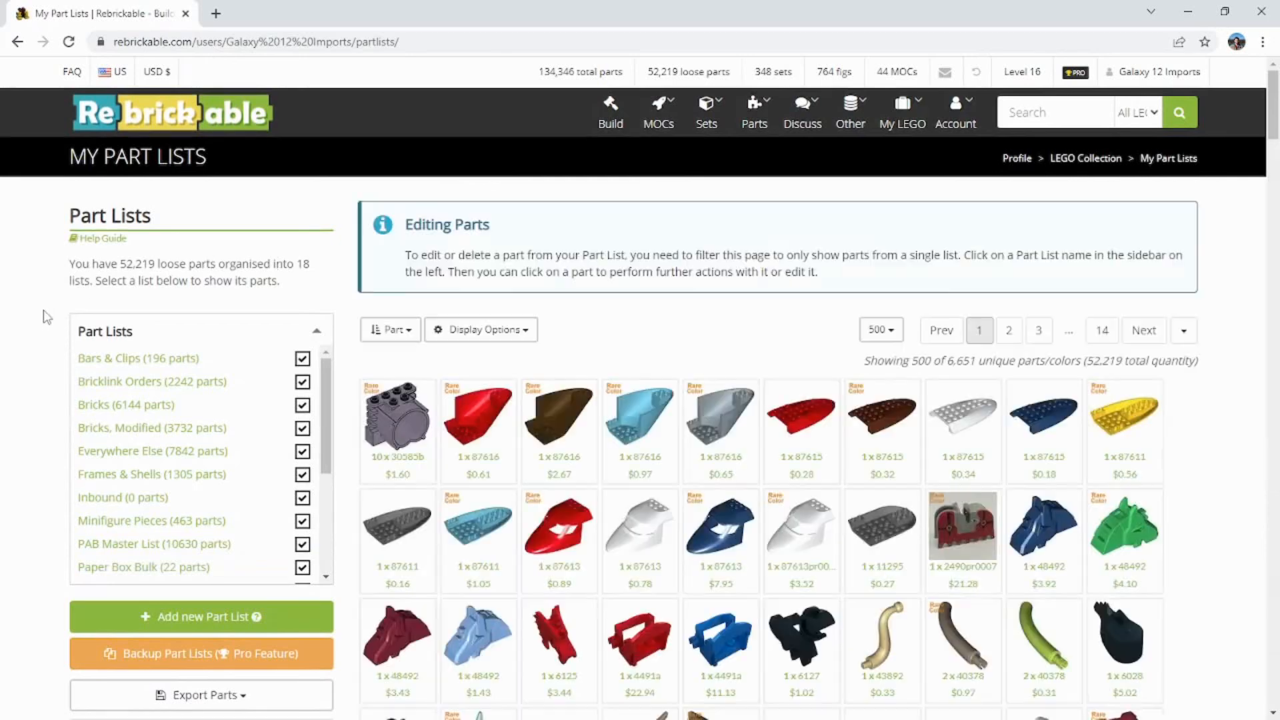
scroll(38, 332, down, 5)
scroll(38, 334, up, 3)
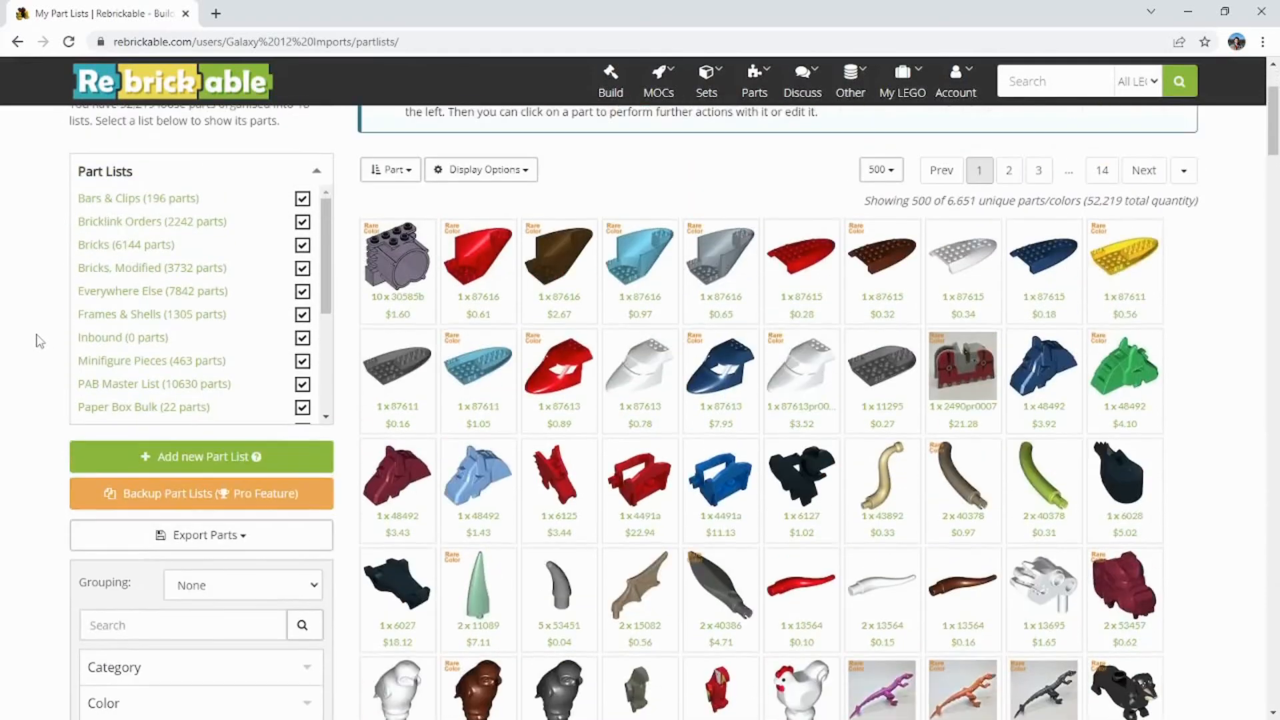
scroll(39, 341, down, 2)
scroll(40, 342, up, 3)
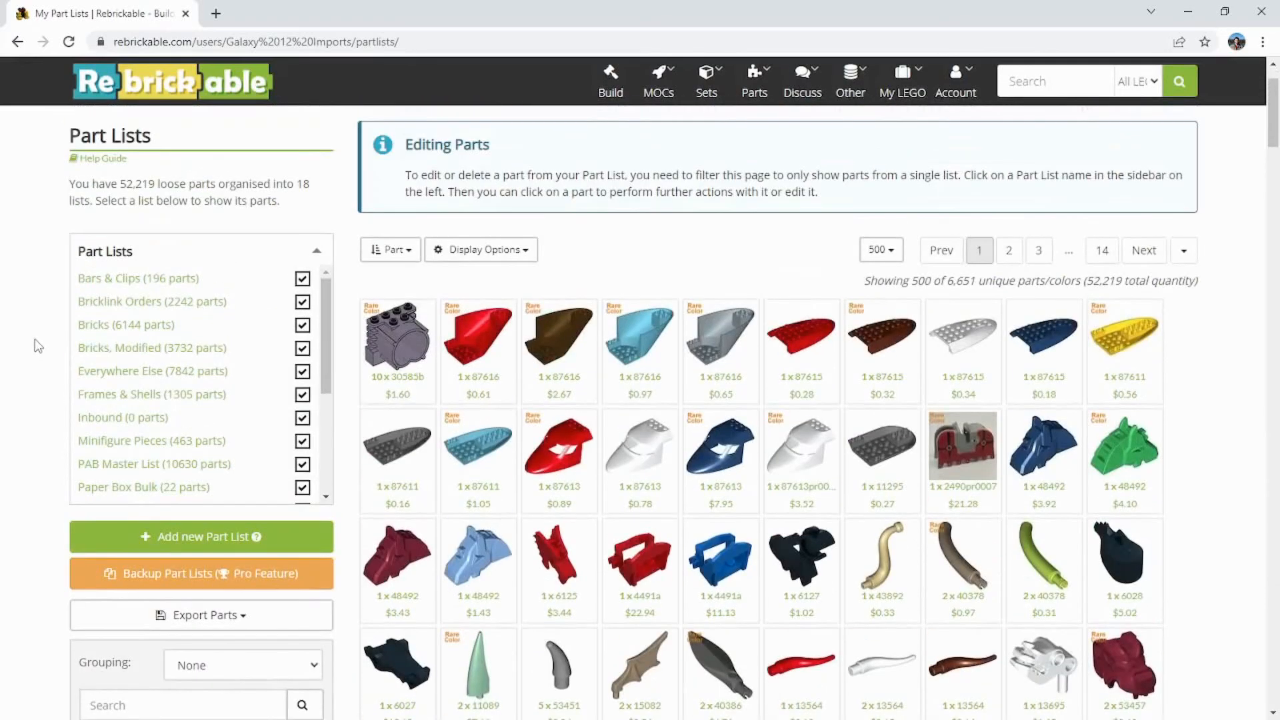
scroll(33, 343, down, 2)
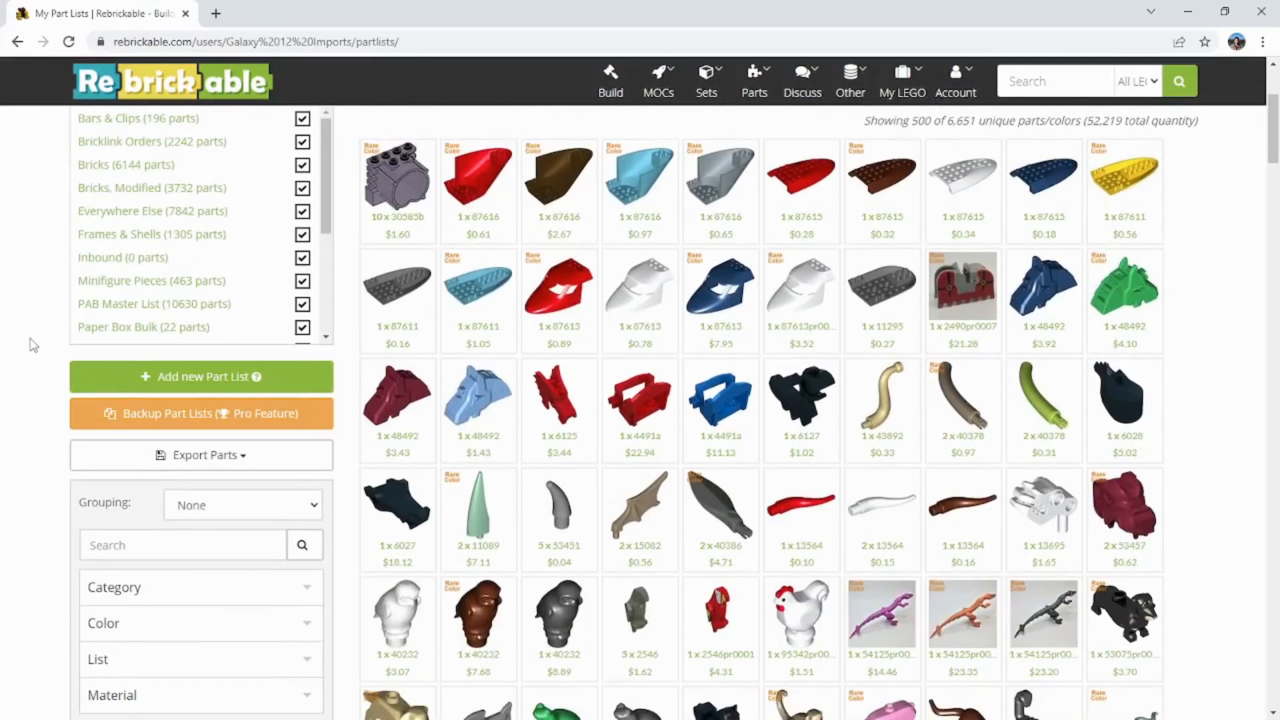
scroll(35, 346, up, 3)
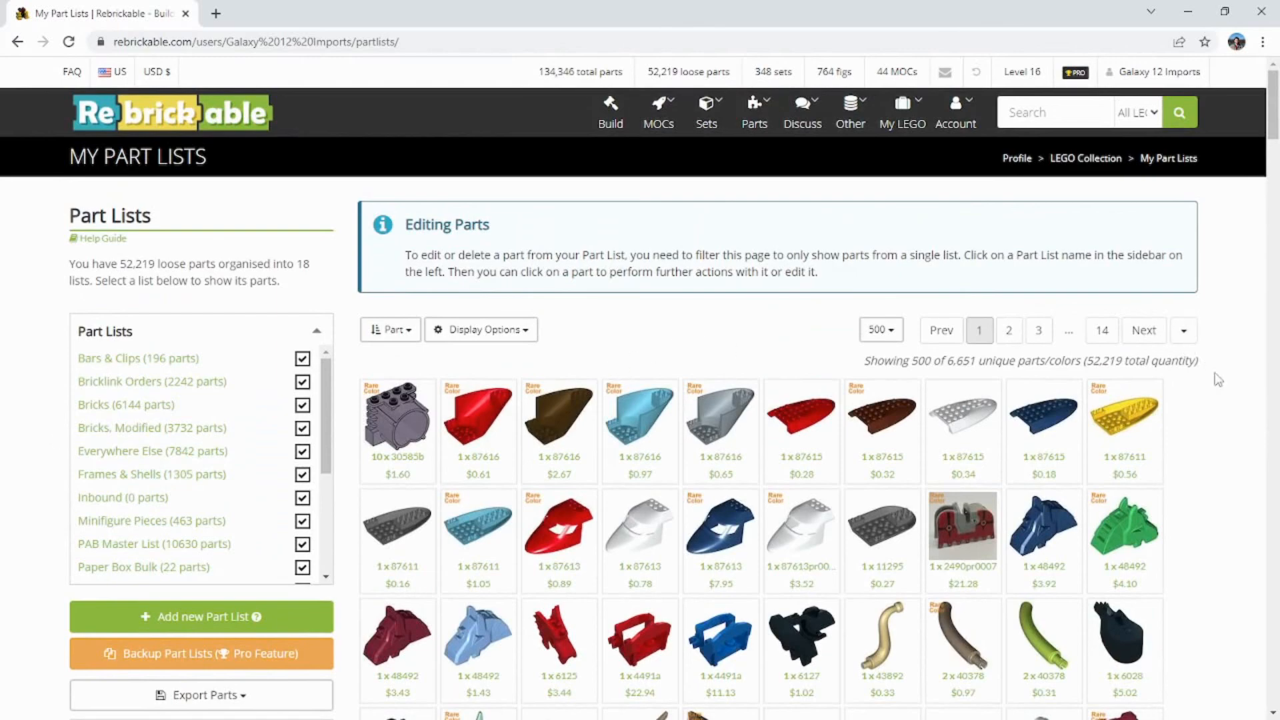
Step: Browse the combined parts grid covering all part lists, from the first rows to further down the page
scroll(1211, 374, down, 5)
scroll(1220, 394, up, 4)
scroll(1221, 398, up, 1)
drag(1272, 140, 1273, 286)
key(Home)
mouse_move(1272, 152)
mouse_down()
mouse_move(1273, 666)
mouse_move(1272, 135)
mouse_up()
scroll(1227, 300, down, 2)
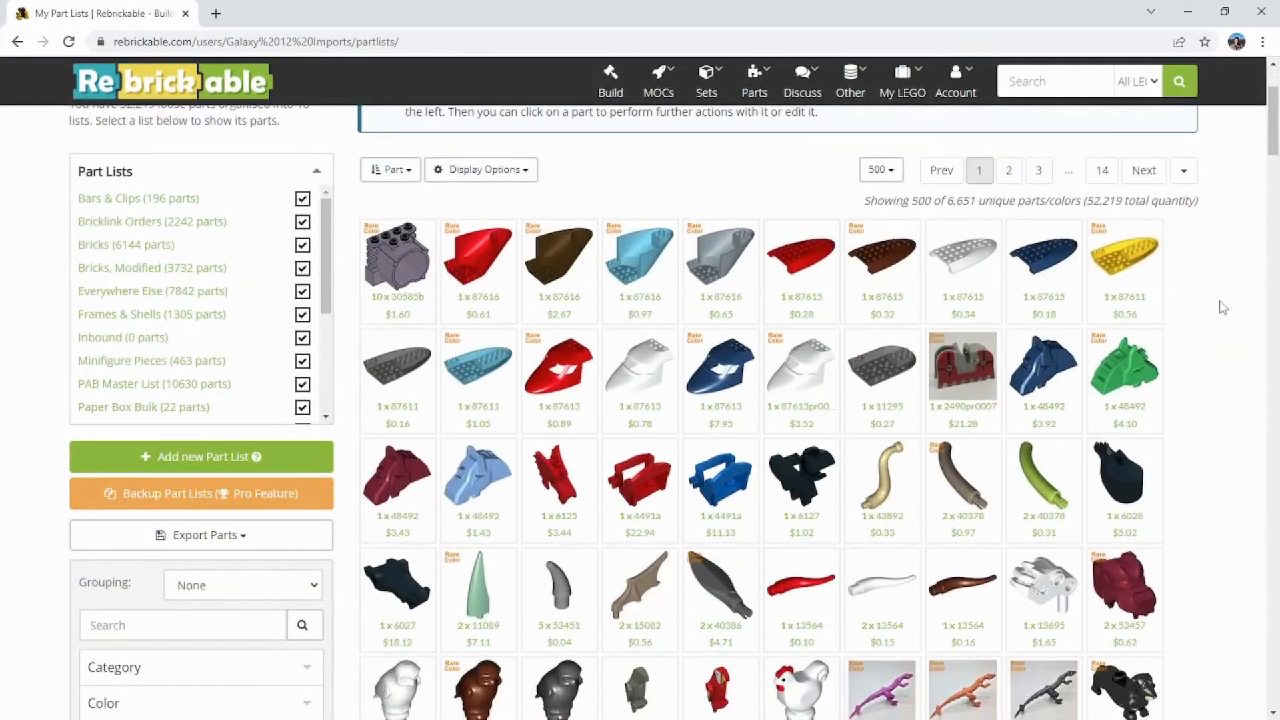
scroll(1222, 308, down, 3)
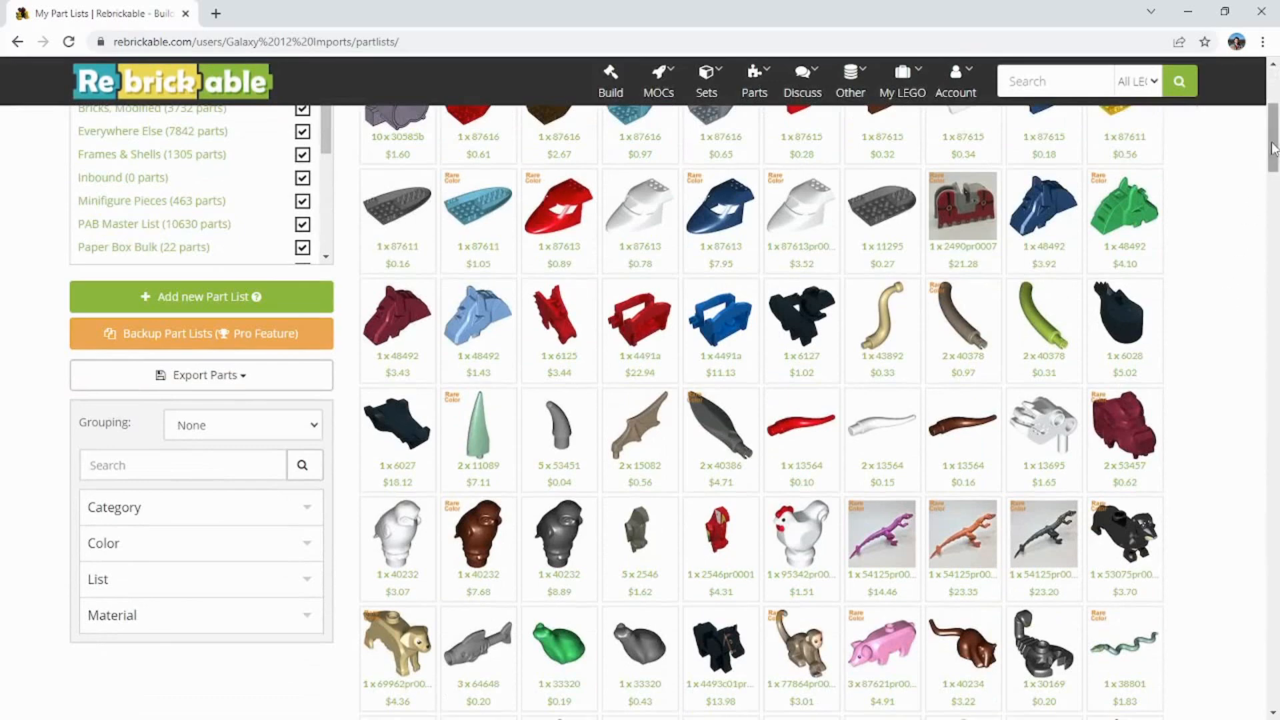
scroll(1239, 233, down, 3)
scroll(1235, 243, up, 8)
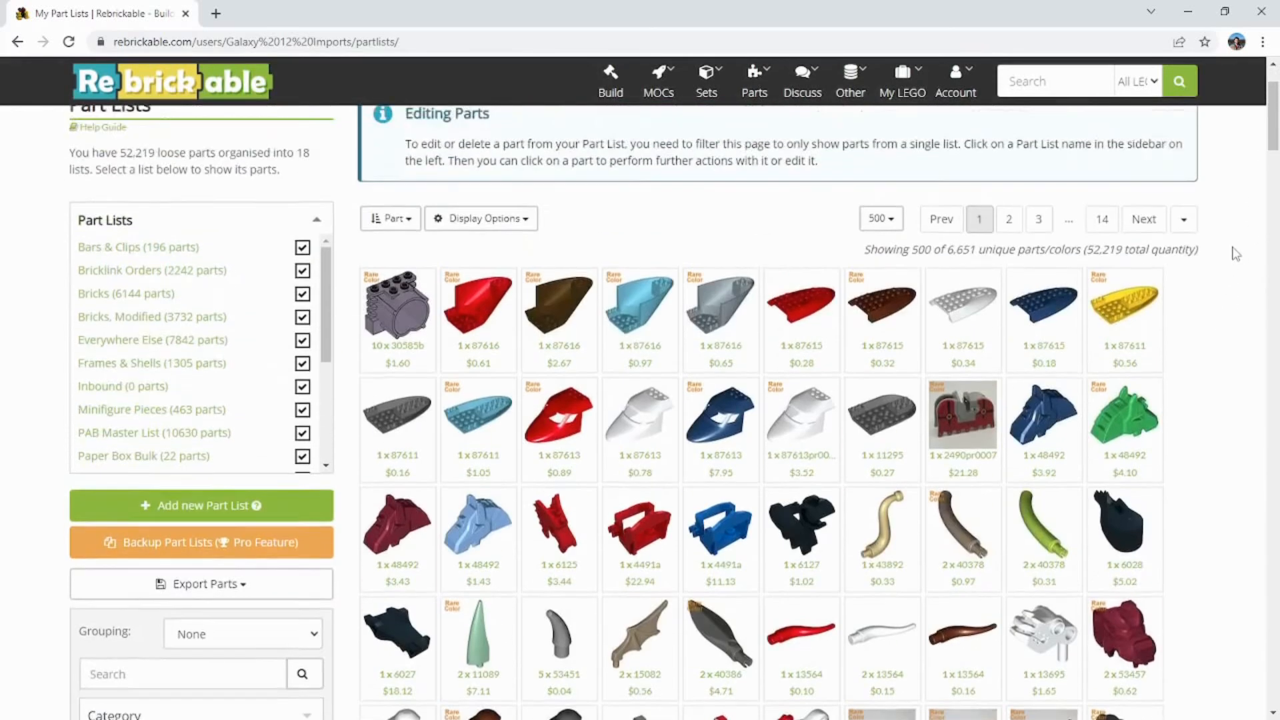